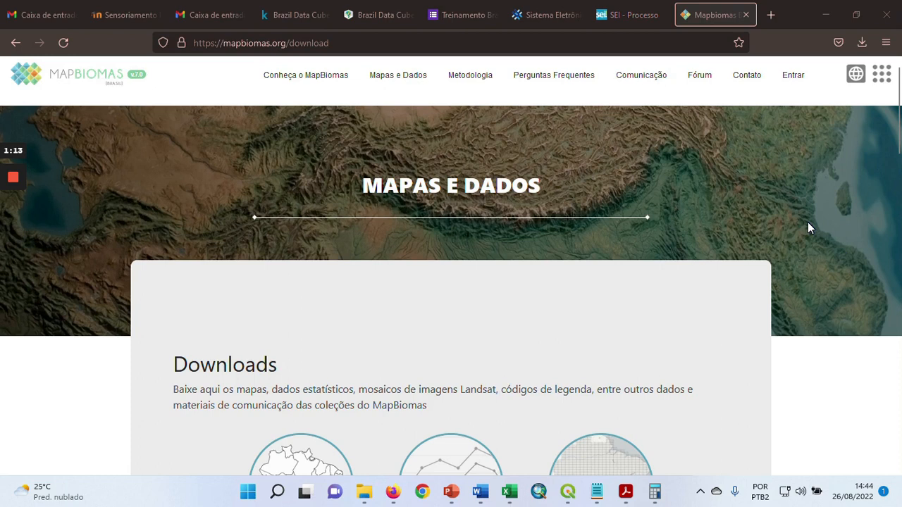
Revisit the Google results for map biomas and return to the MapBiomas download page
scroll(808, 223, "down", 1)
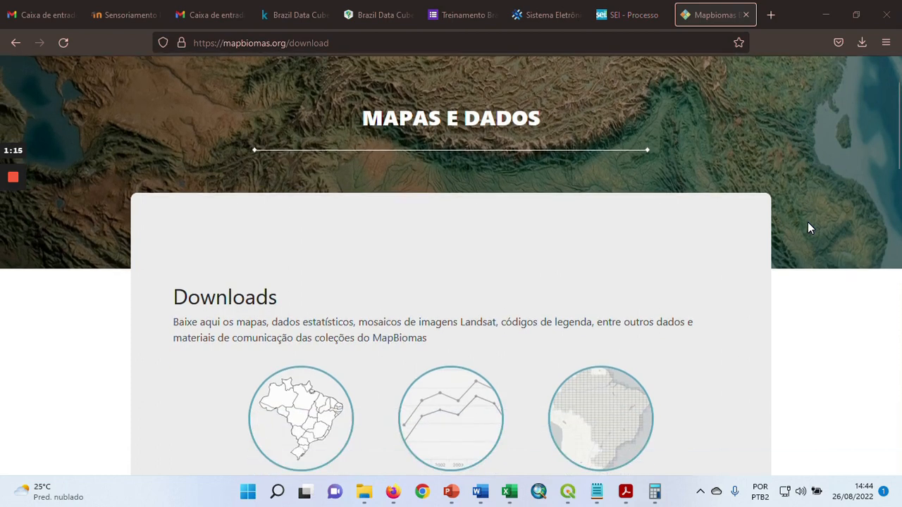
scroll(808, 222, "up", 1)
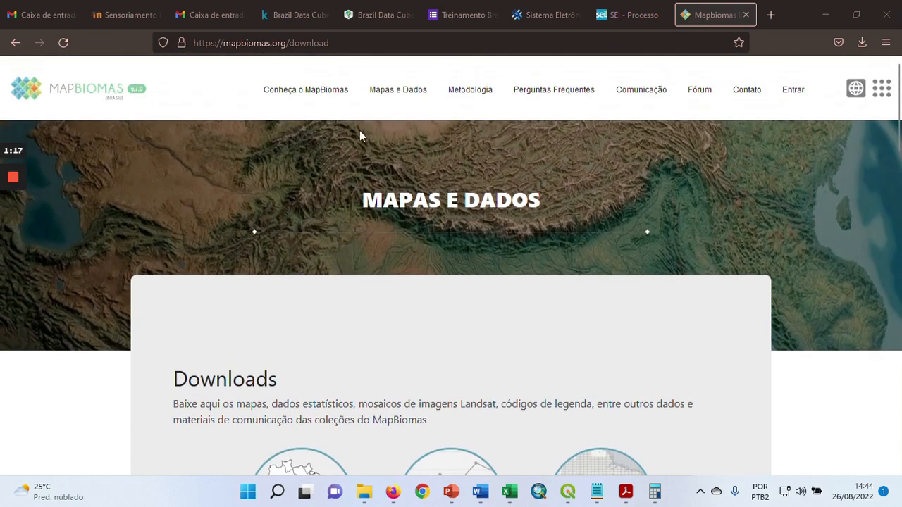
left_click(15, 44)
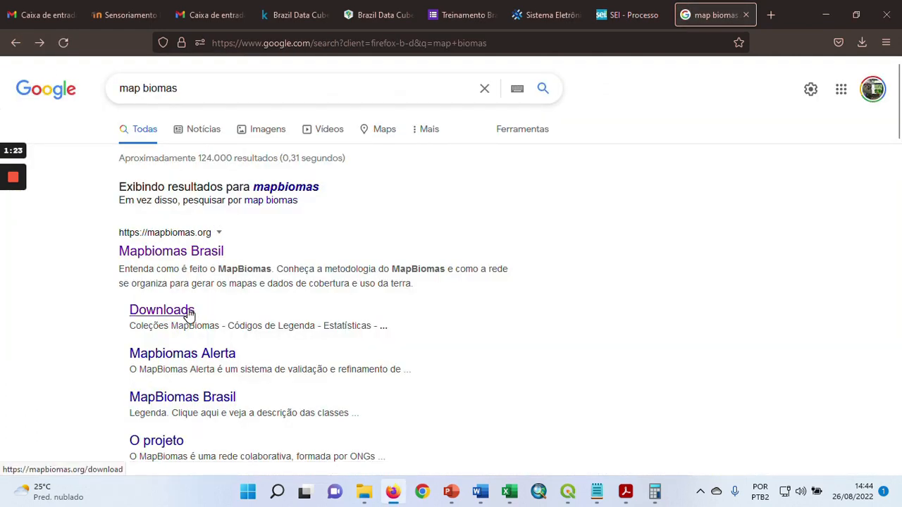
left_click(40, 42)
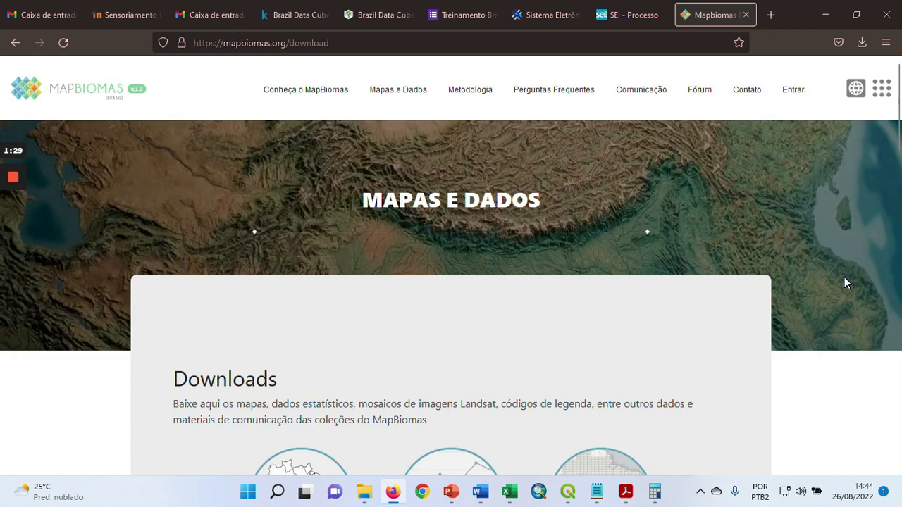
Examine the data categories offered on the MapBiomas Downloads page, from collection maps to infrastructure data and highlights
scroll(845, 280, "down", 3)
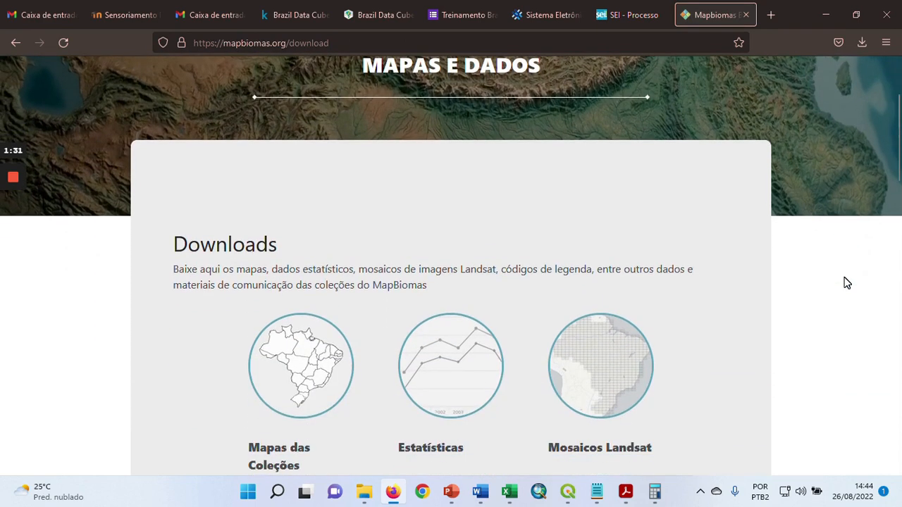
scroll(846, 282, "down", 1)
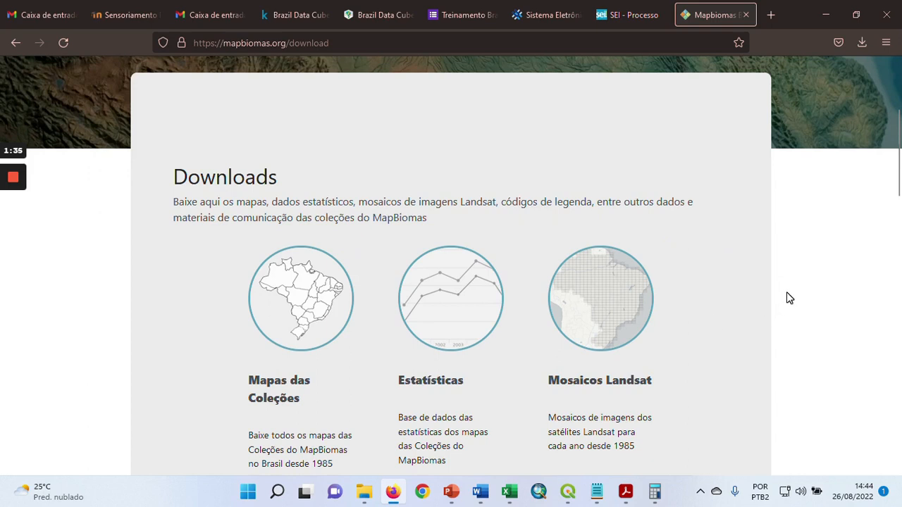
scroll(788, 296, "down", 1)
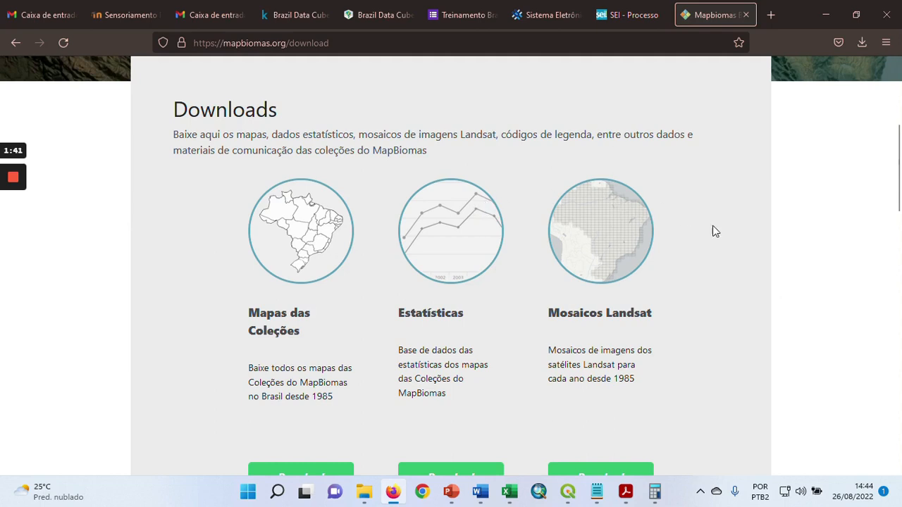
scroll(727, 234, "down", 1)
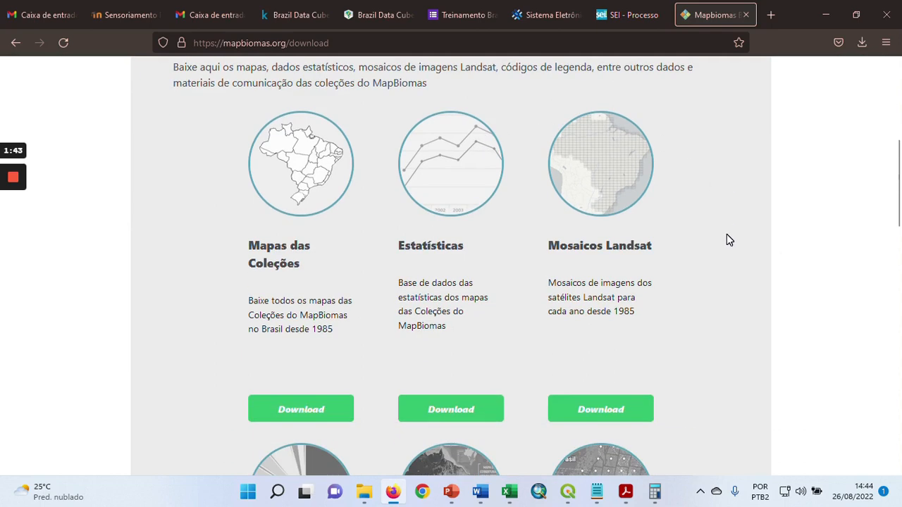
scroll(727, 234, "down", 2)
scroll(730, 240, "down", 2)
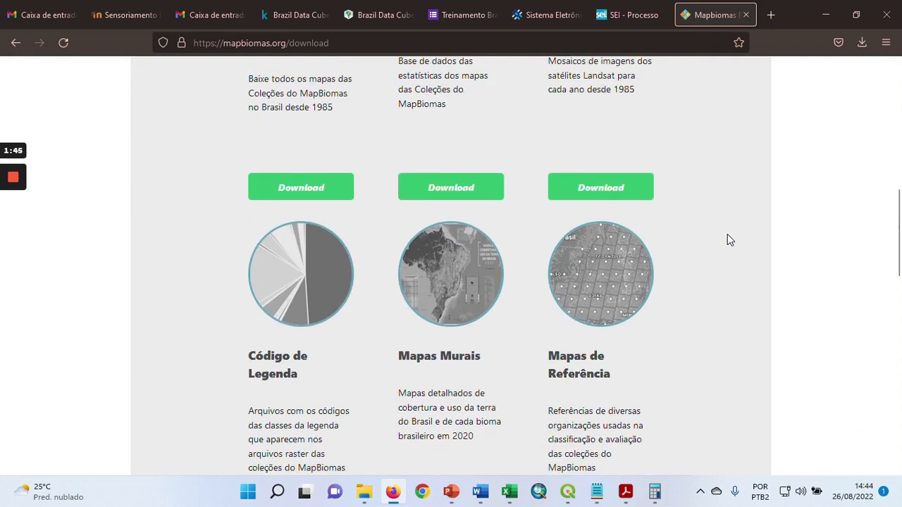
scroll(729, 240, "down", 4)
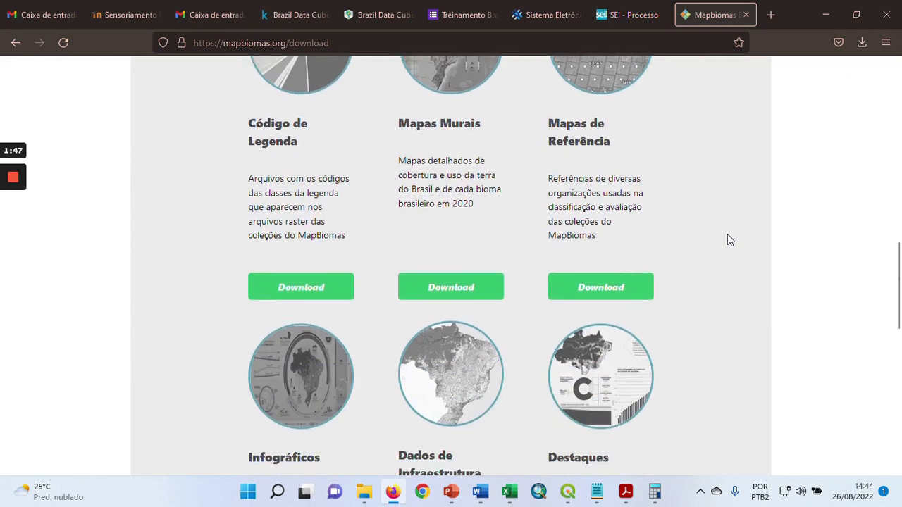
scroll(729, 240, "down", 1)
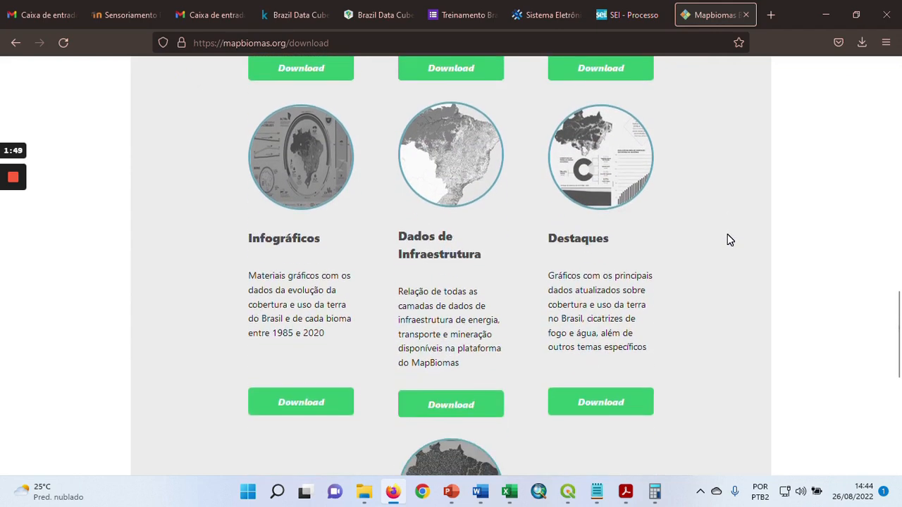
scroll(729, 240, "down", 5)
scroll(729, 240, "down", 1)
scroll(729, 240, "up", 7)
scroll(730, 240, "up", 8)
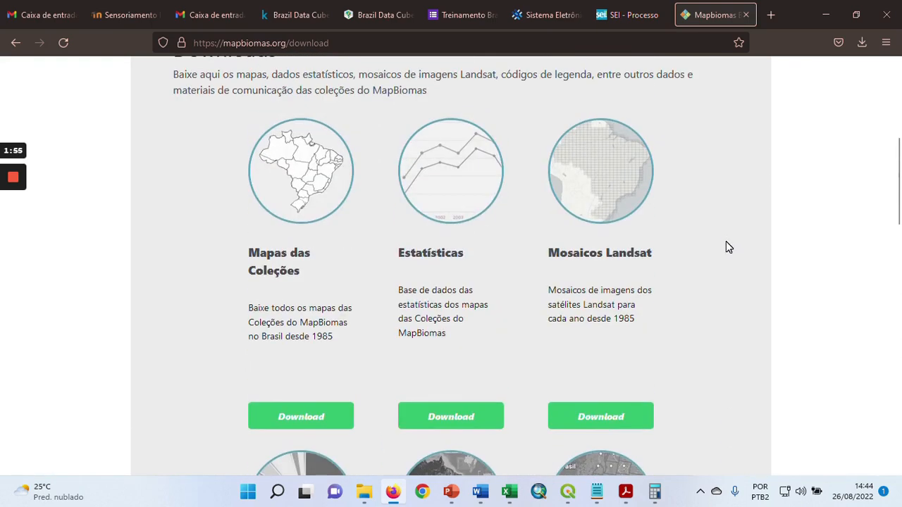
scroll(729, 247, "up", 2)
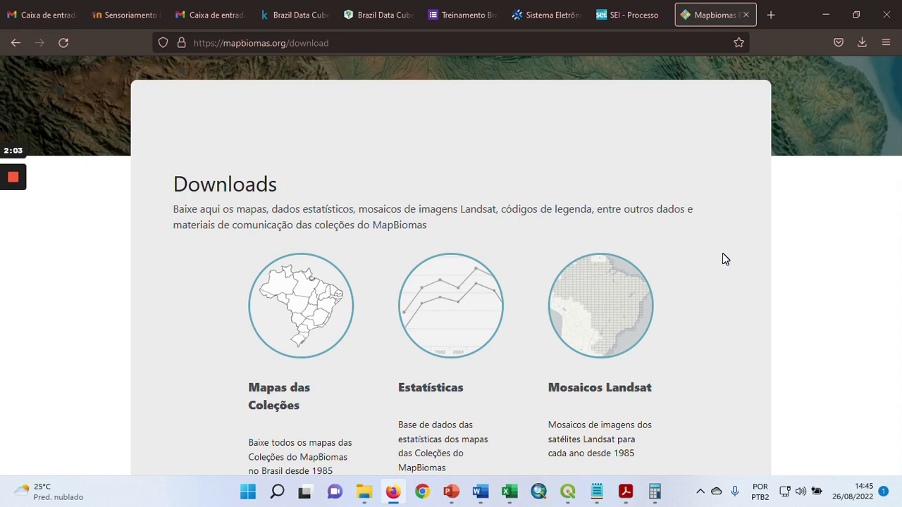
Open the Mapas das Coleções download page from the MapBiomas Downloads page
scroll(725, 259, "down", 2)
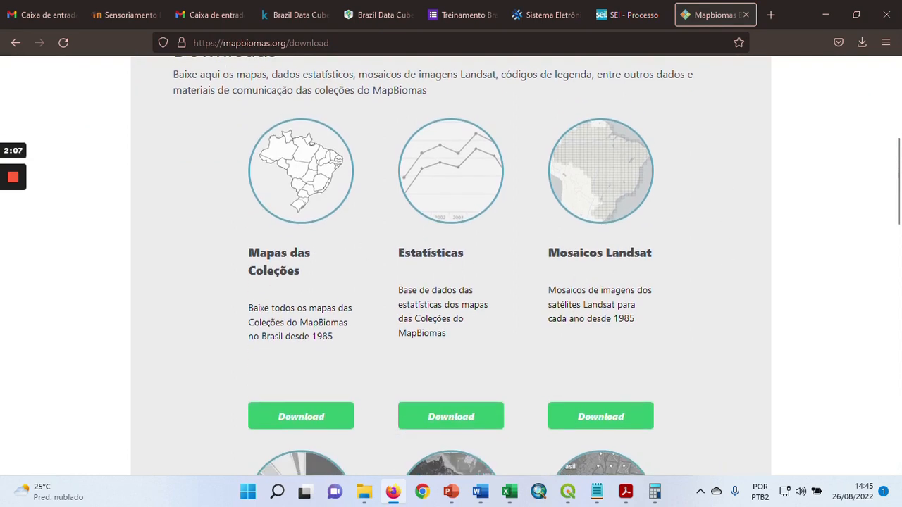
left_click(301, 416)
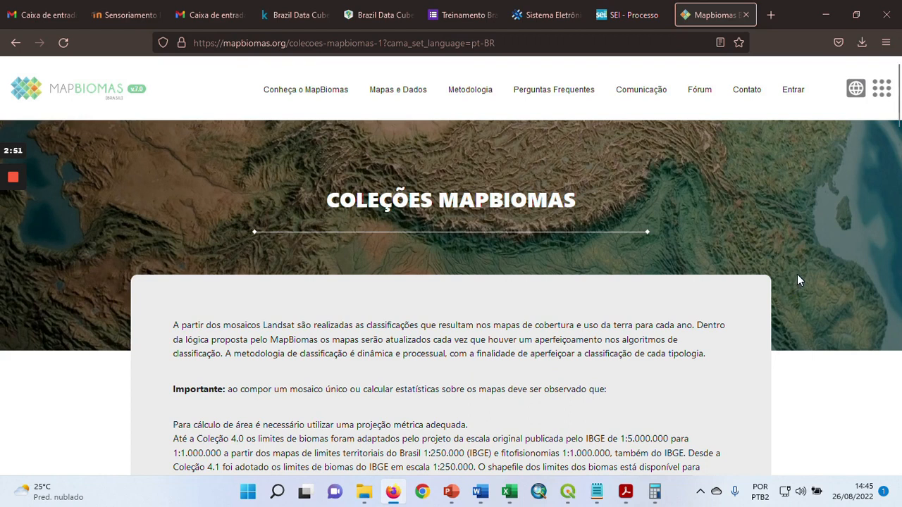
scroll(797, 275, "down", 5)
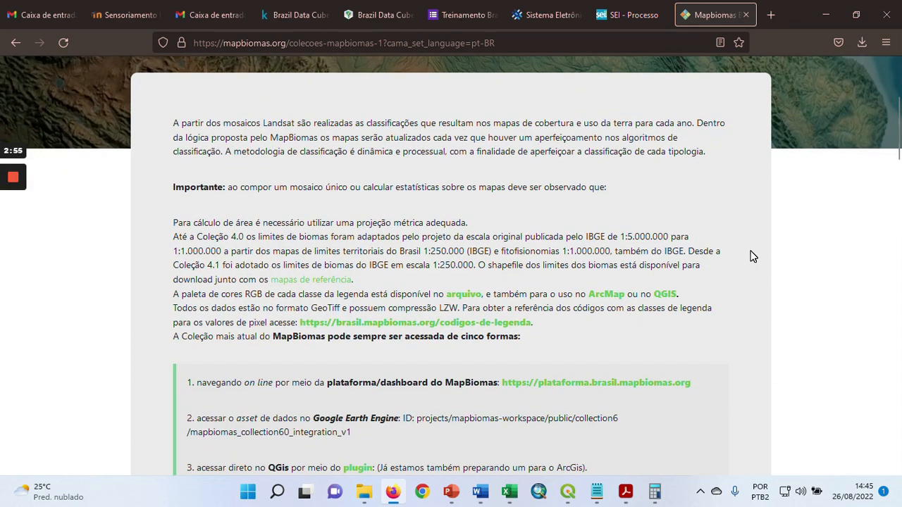
scroll(751, 256, "up", 5)
scroll(751, 256, "down", 3)
scroll(752, 255, "down", 1)
scroll(752, 255, "up", 2)
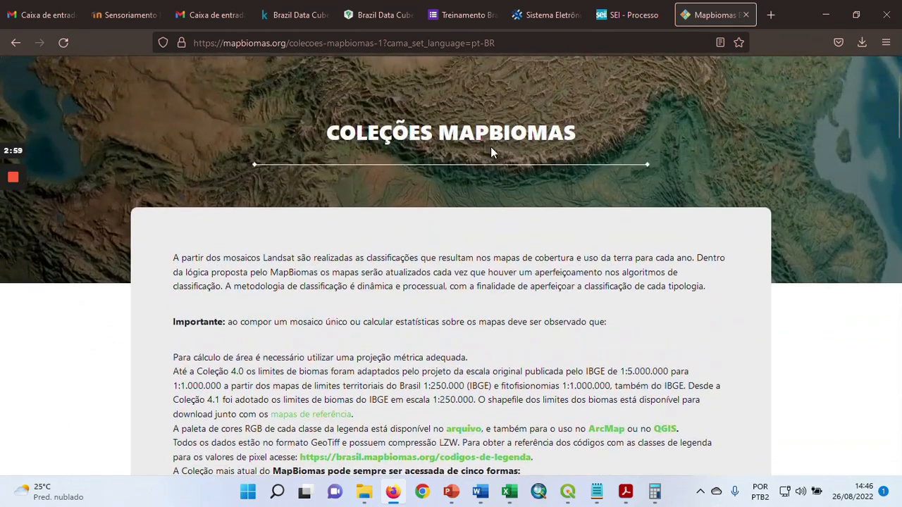
left_click(14, 44)
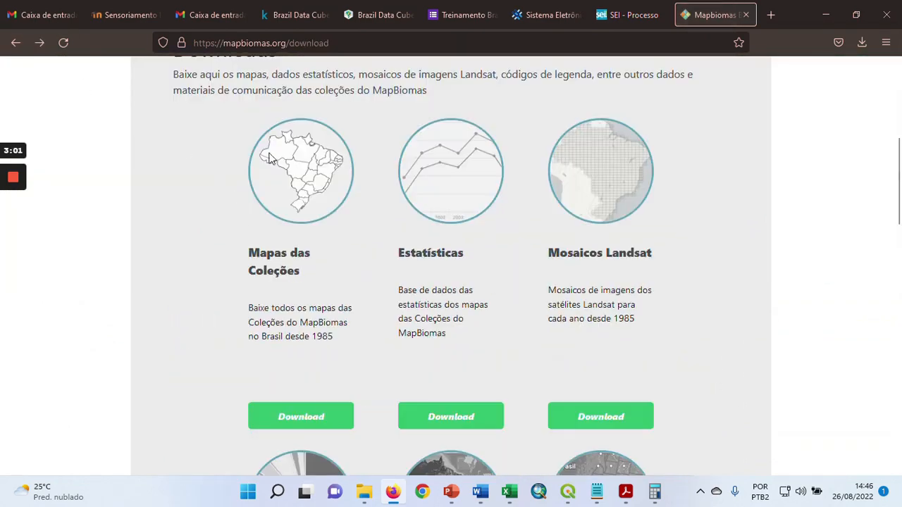
left_click(312, 421)
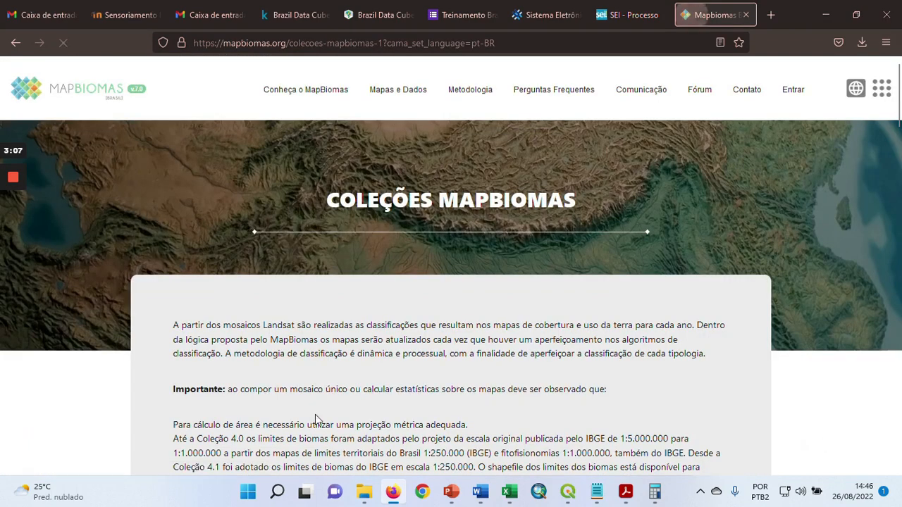
Open the toolkit link for Mapas de Uso e Cobertura da Terra, Mapas de Transição e Mapa de Qualidade do Mosaico
scroll(769, 308, "down", 1)
scroll(769, 308, "down", 2)
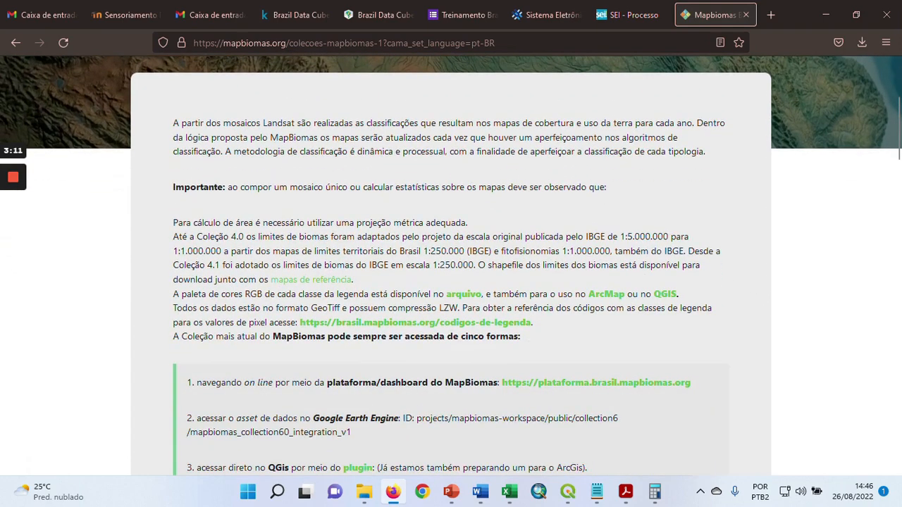
scroll(634, 322, "down", 1)
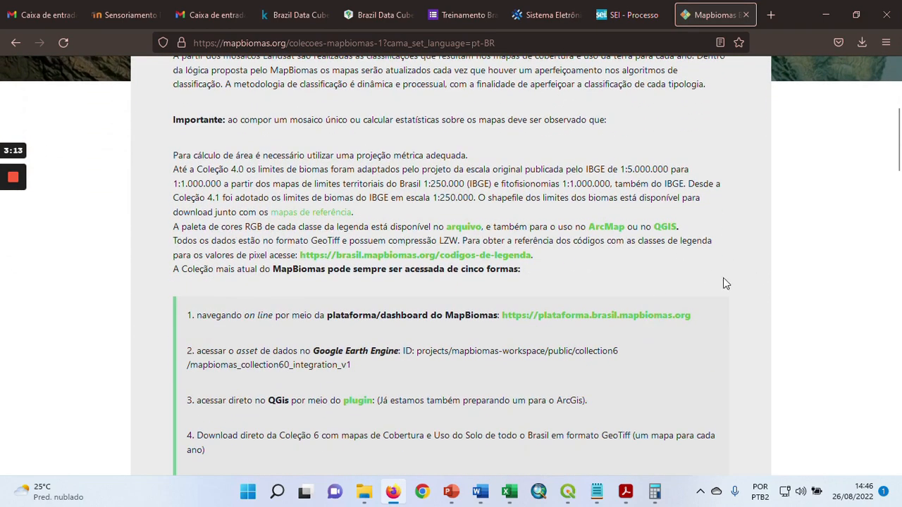
scroll(732, 283, "down", 1)
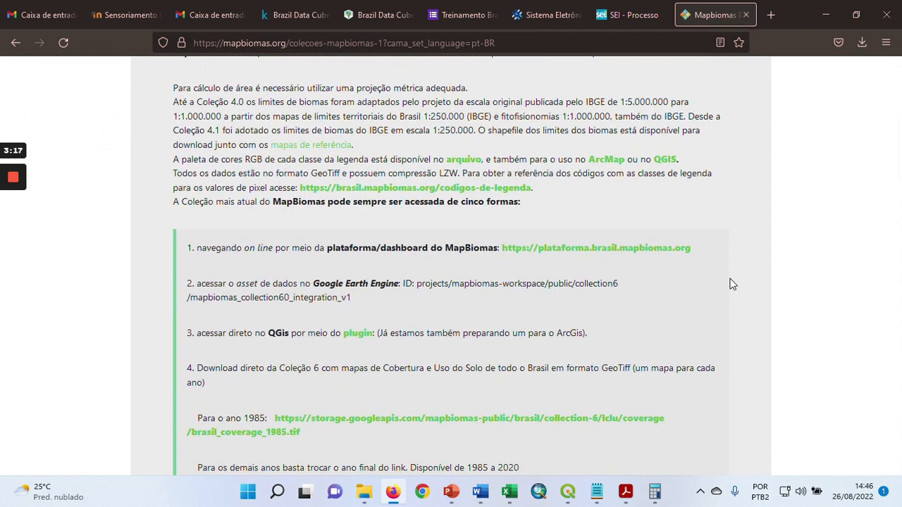
scroll(728, 295, "down", 4)
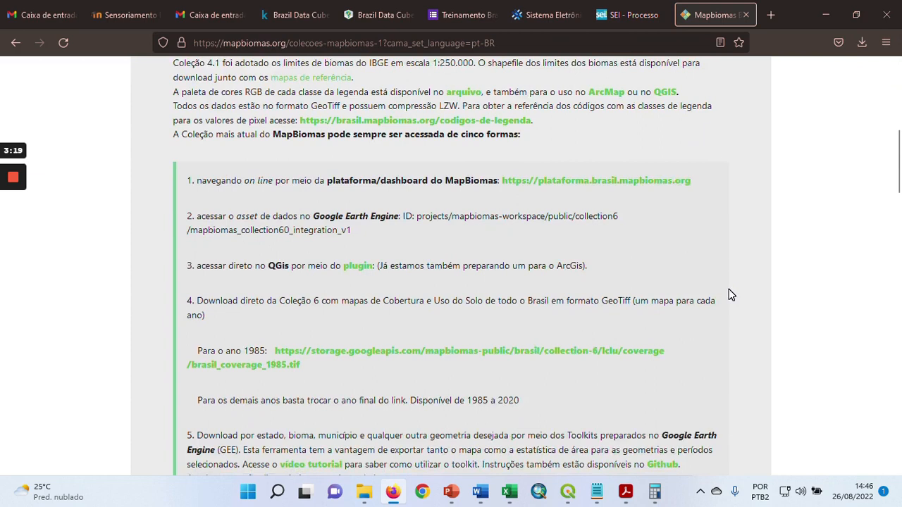
scroll(729, 295, "down", 1)
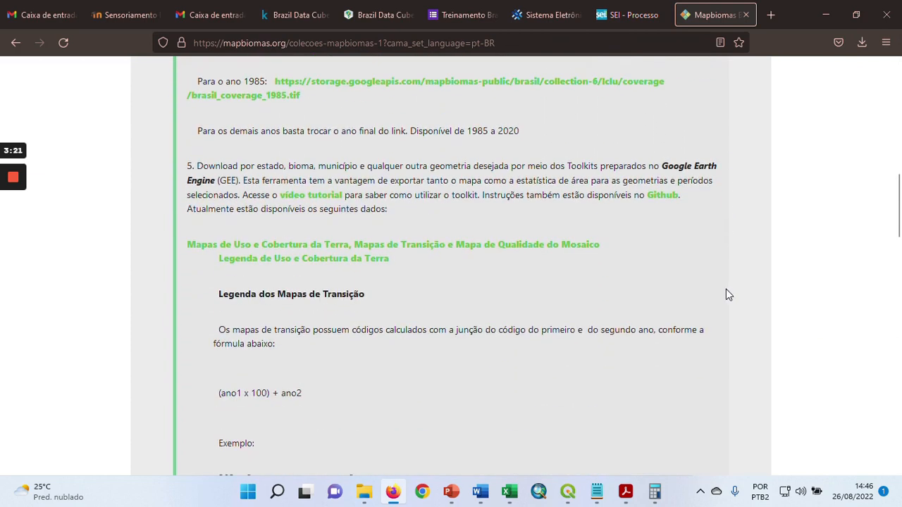
left_click(285, 248)
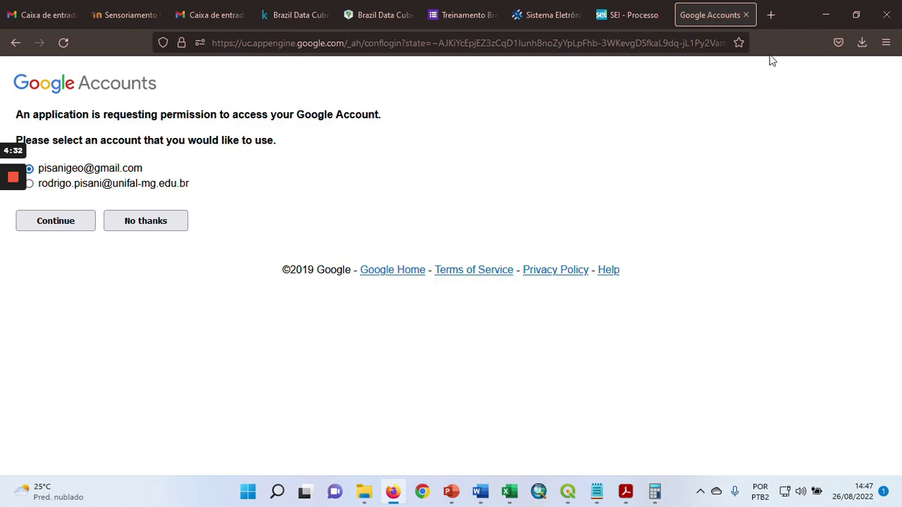
Shrink the browser window and grant the application access with the university Google account
double_click(792, 19)
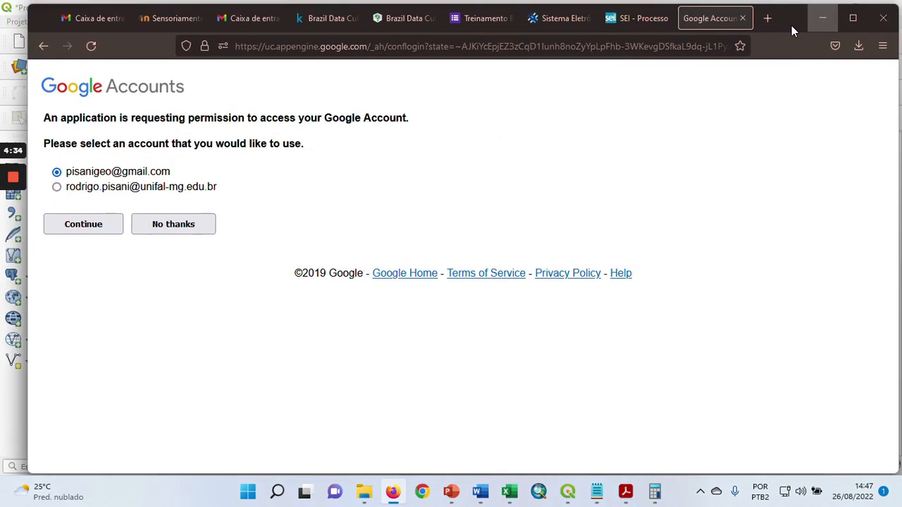
left_click(57, 188)
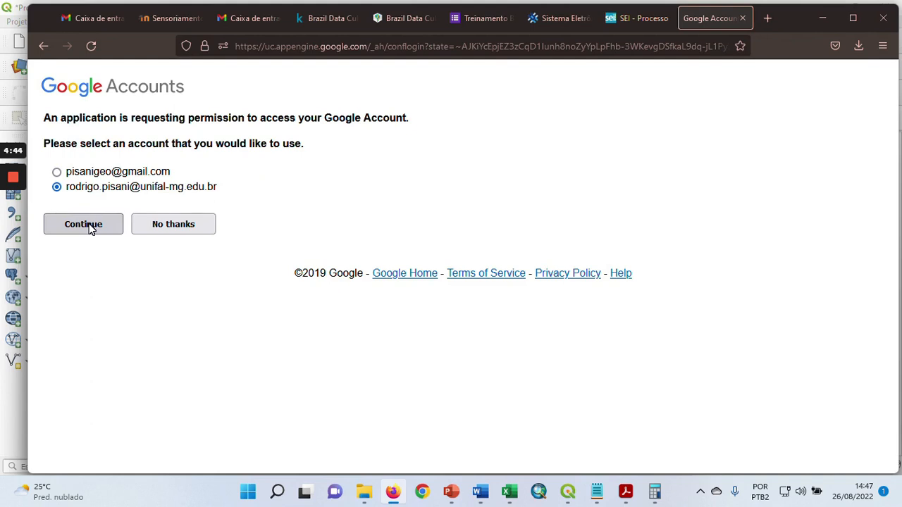
left_click(90, 229)
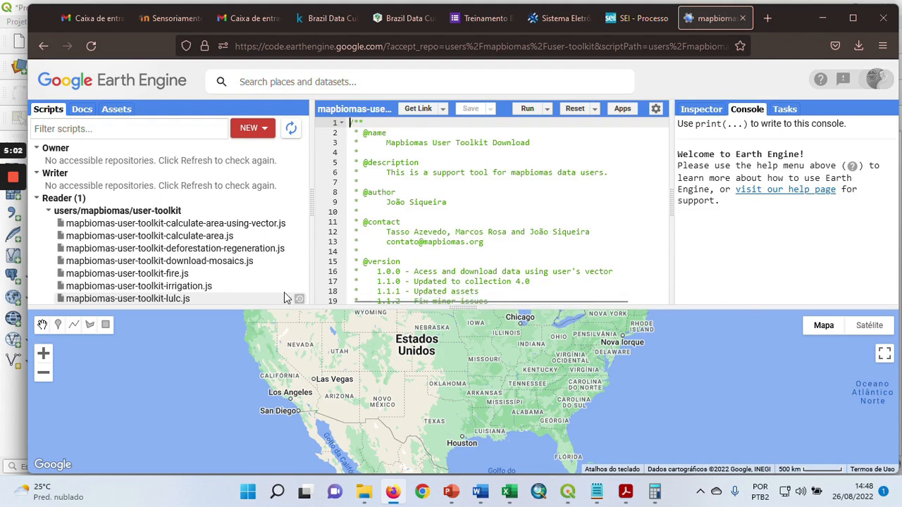
Bring Brazil into view on the Earth Engine map and enlarge the map area slightly
left_click_drag(305, 196, 298, 238)
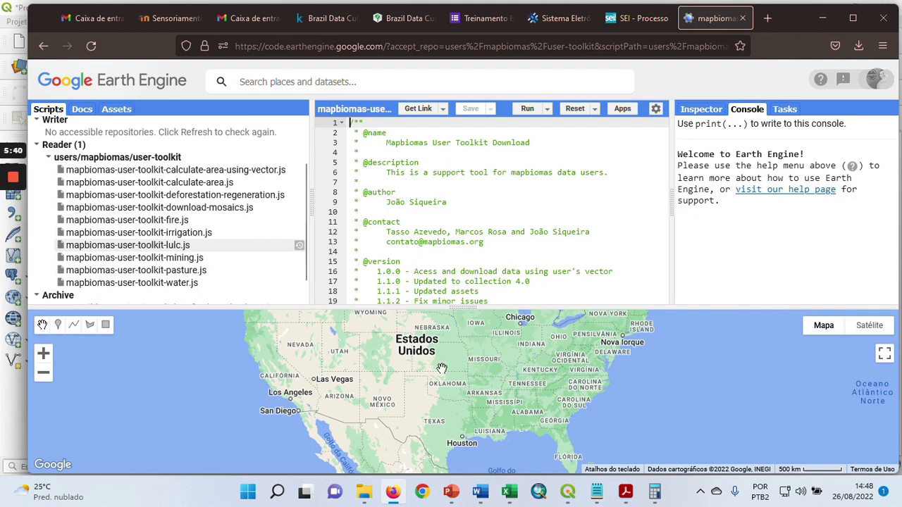
left_click_drag(507, 412, 483, 372)
left_click_drag(520, 431, 505, 374)
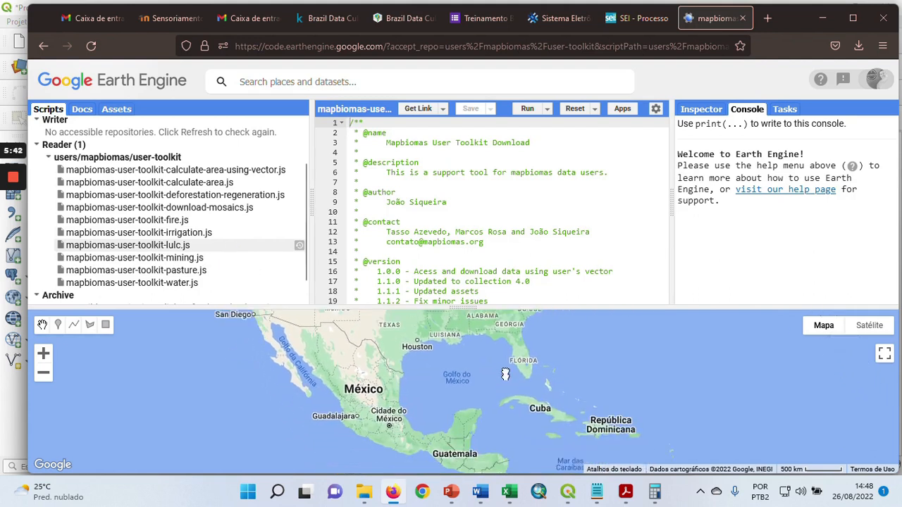
left_click_drag(527, 406, 514, 338)
left_click_drag(598, 416, 529, 343)
left_click_drag(621, 406, 535, 352)
left_click_drag(636, 423, 575, 381)
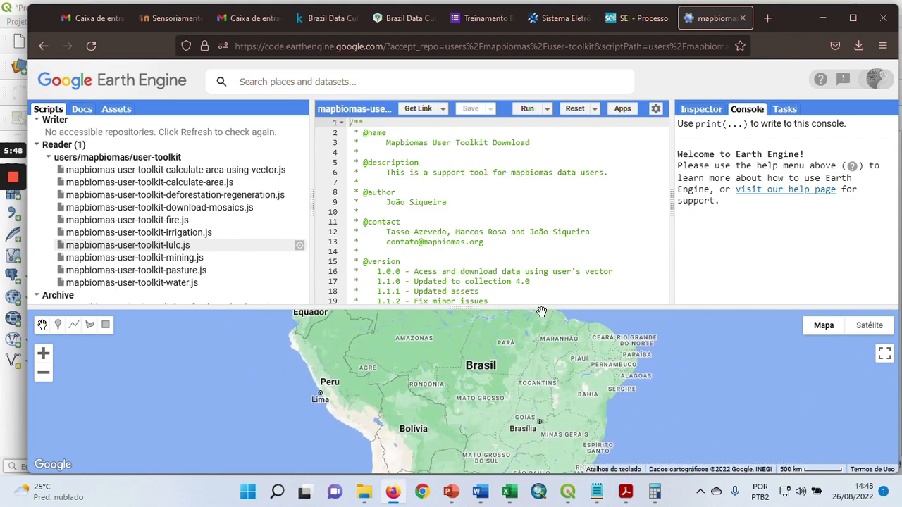
left_click_drag(538, 308, 538, 291)
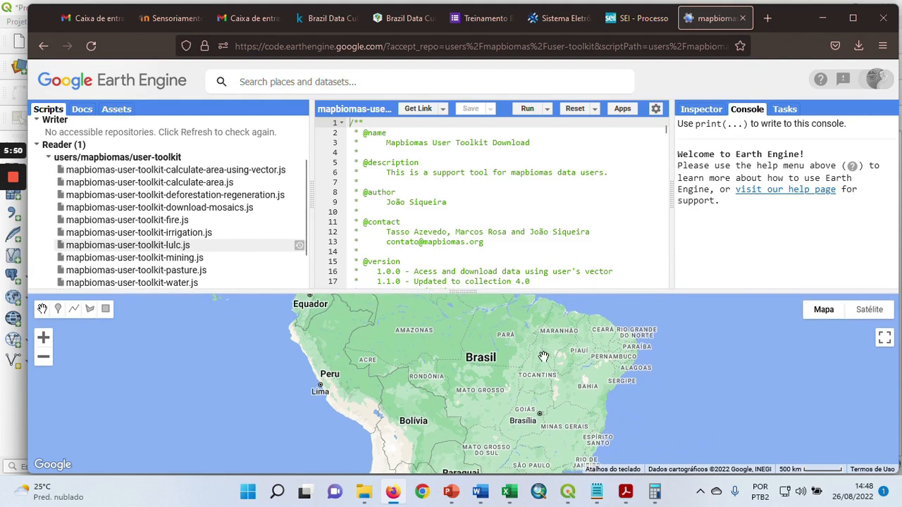
left_click_drag(543, 356, 537, 346)
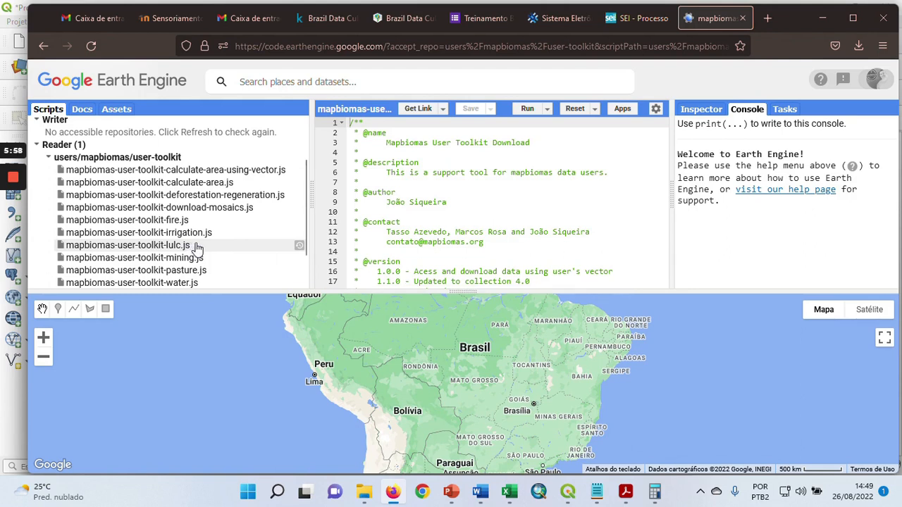
Run the MapBiomas land use and land cover toolkit script and set its region to mapbiomas-brazil
left_click(532, 114)
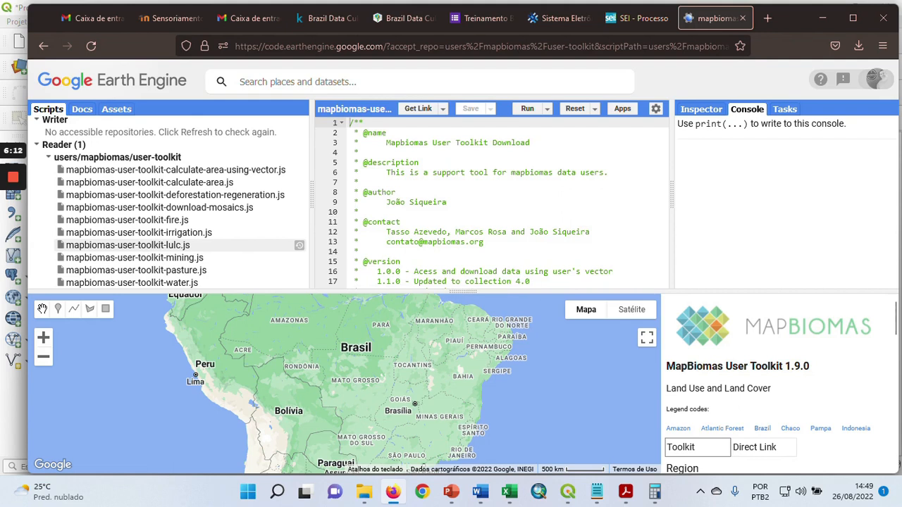
left_click_drag(897, 320, 891, 352)
left_click(839, 352)
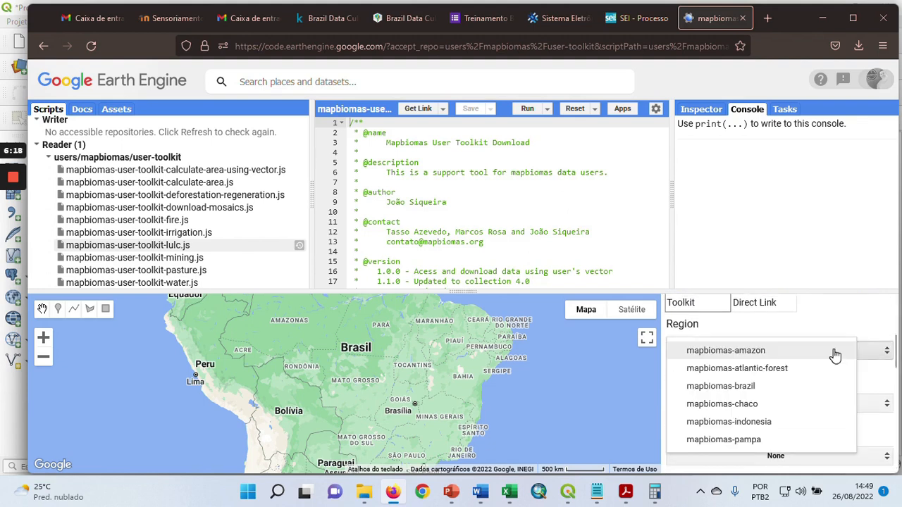
left_click(749, 389)
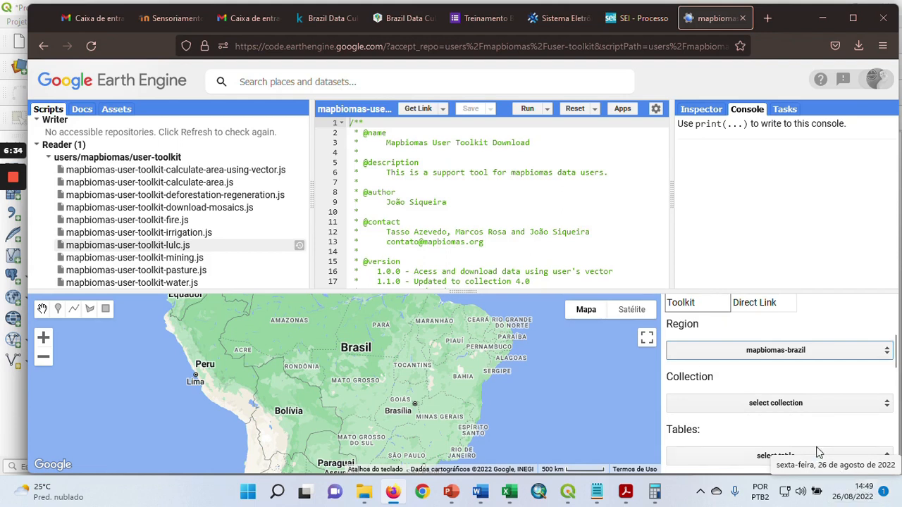
Load collection-6.0 as the MapBiomas collection and view its land cover layer over Brazil
left_click(795, 403)
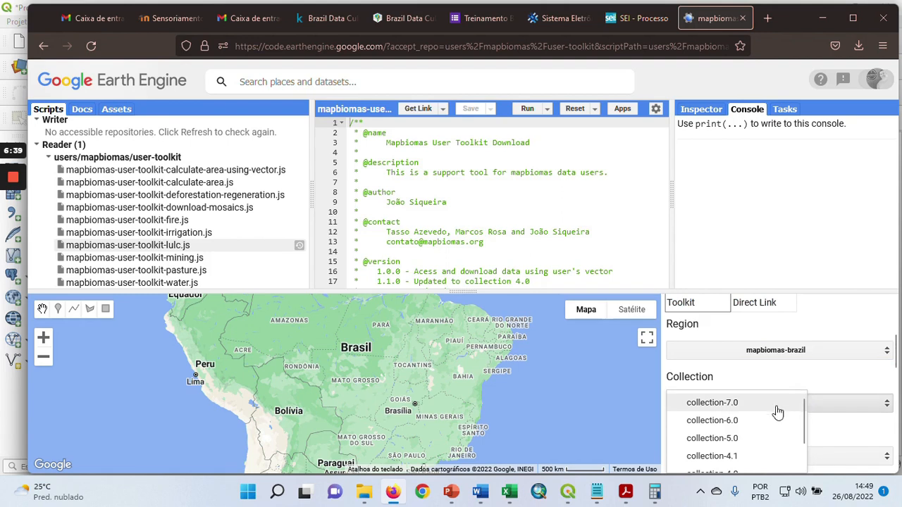
left_click(740, 421)
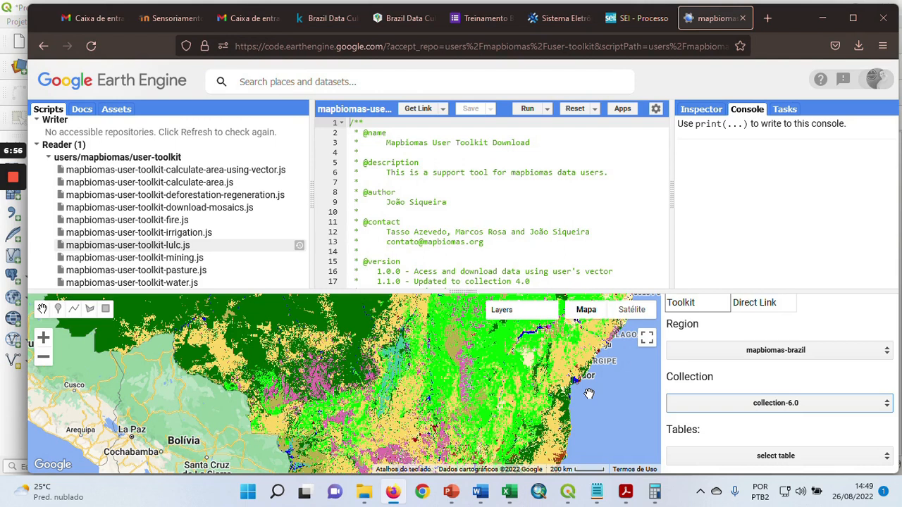
left_click(831, 403)
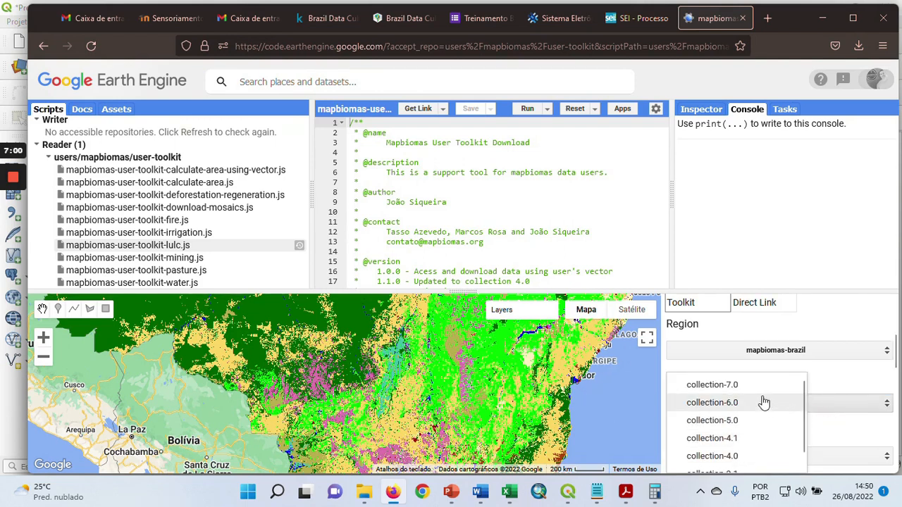
left_click(736, 402)
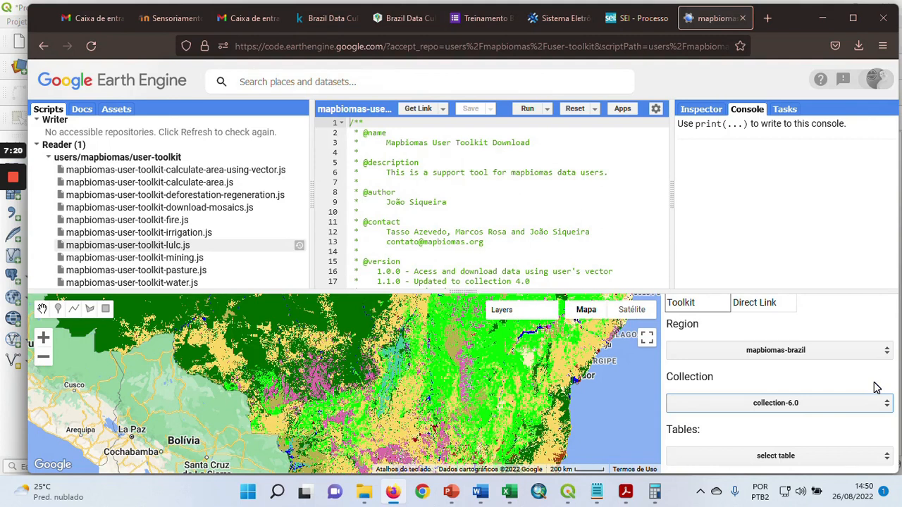
left_click_drag(429, 355, 474, 379)
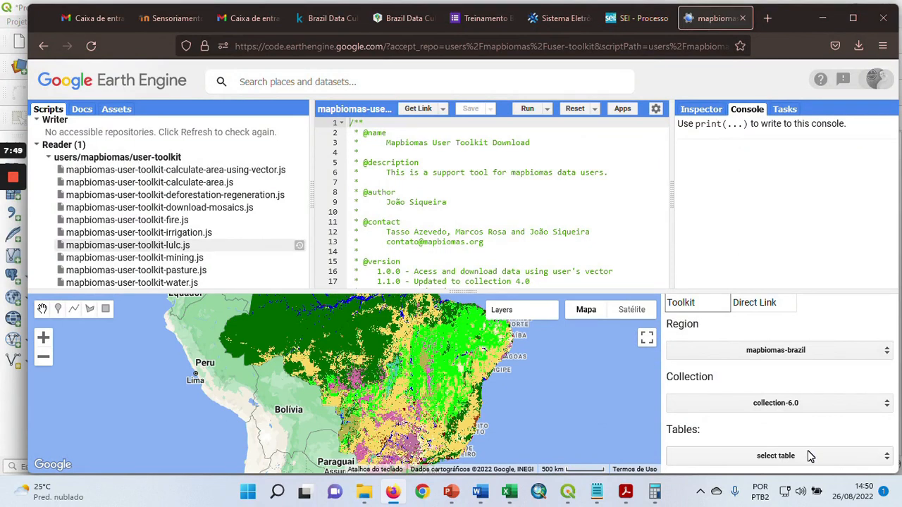
left_click(790, 407)
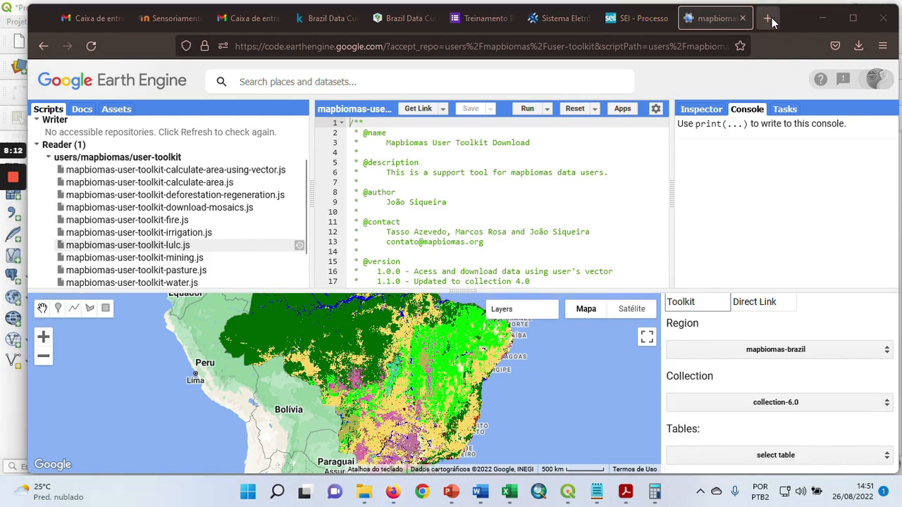
Search the web for "map biomas" in a new tab, view the Mapbiomas Brasil homepage's second banner slide, and return to the Earth Engine toolkit
left_click(768, 18)
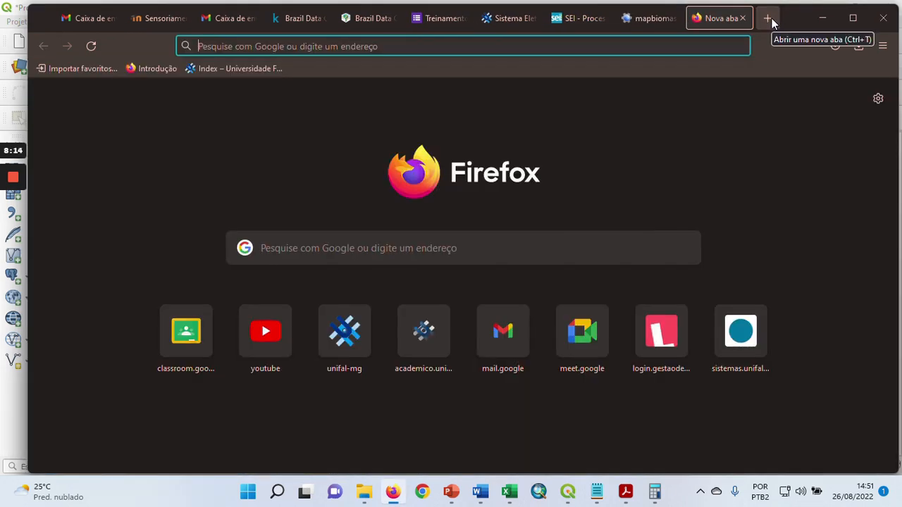
type("map biomas")
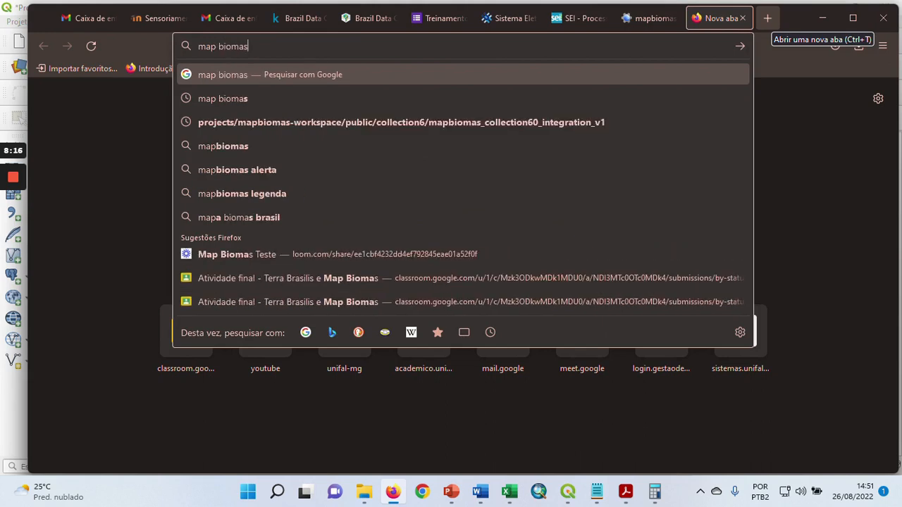
key("Return")
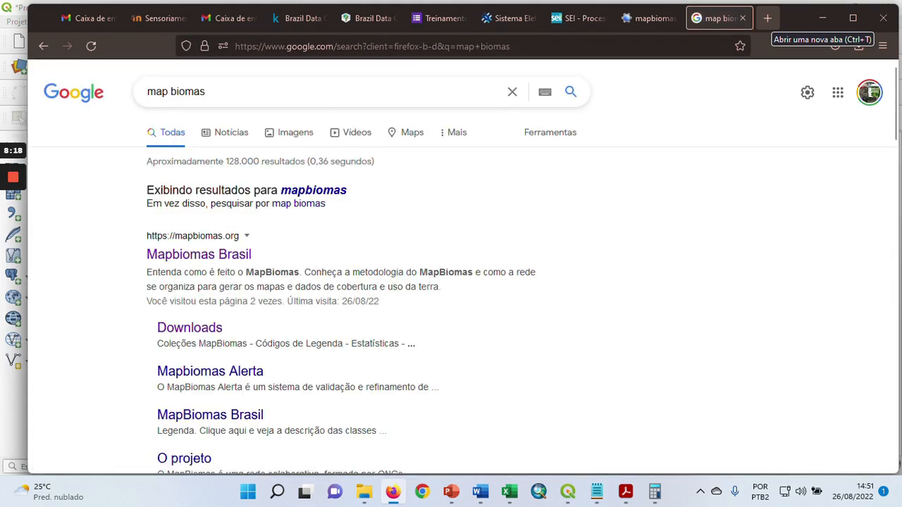
left_click(211, 255)
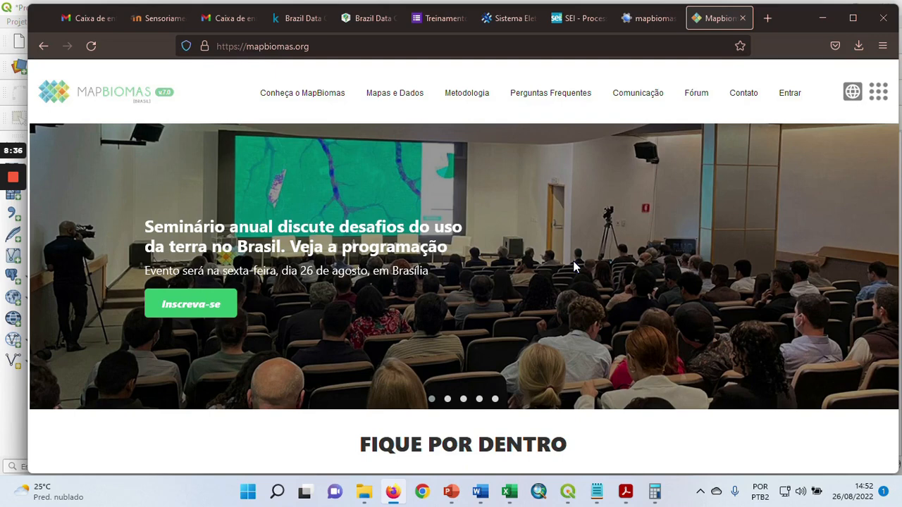
left_click(448, 400)
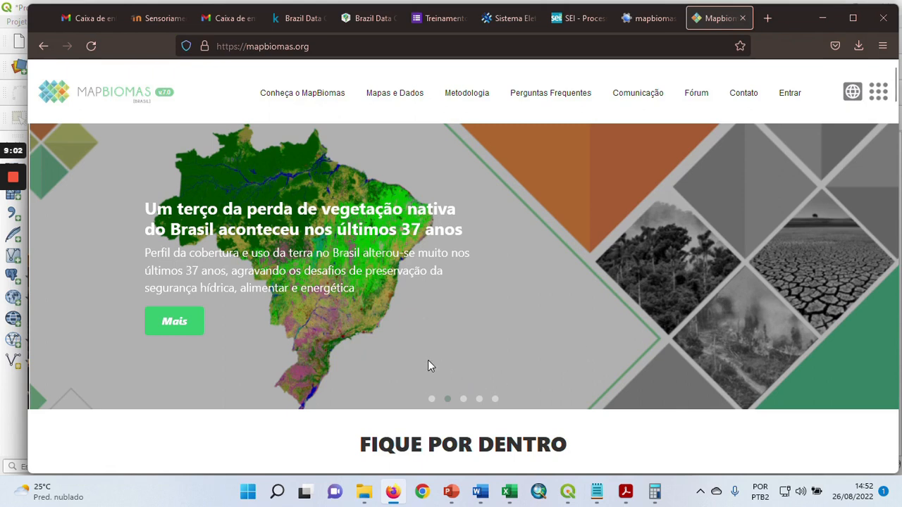
left_click(654, 23)
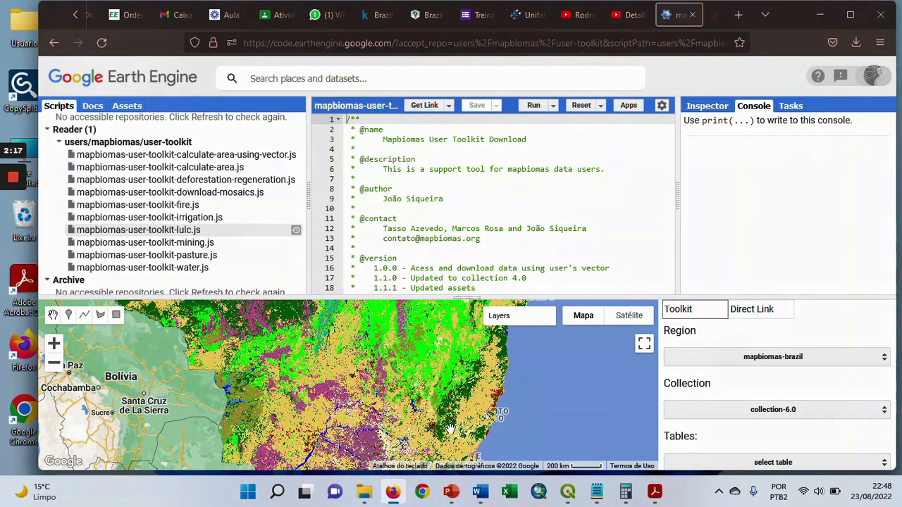
Inspect the land cover in southeastern Brazil up close and choose city as the toolkit's boundary table
left_click_drag(436, 435, 457, 353)
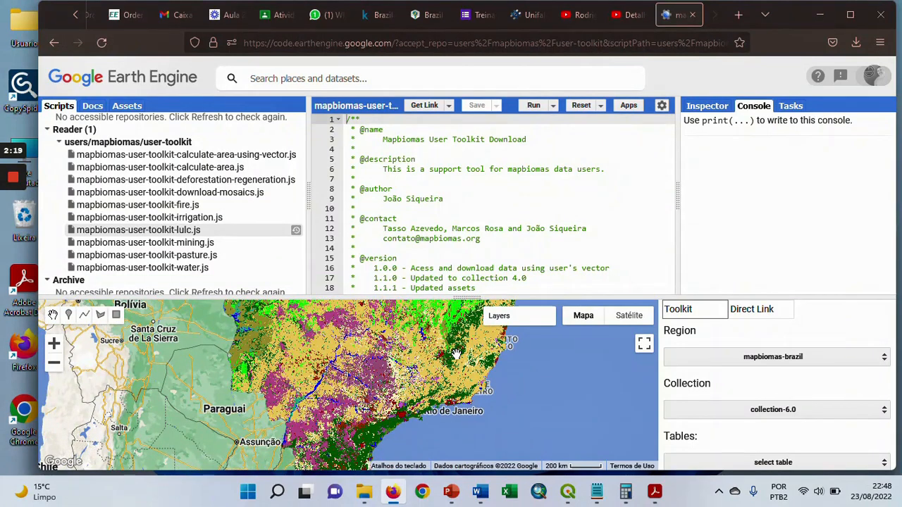
left_click(54, 345)
left_click(53, 344)
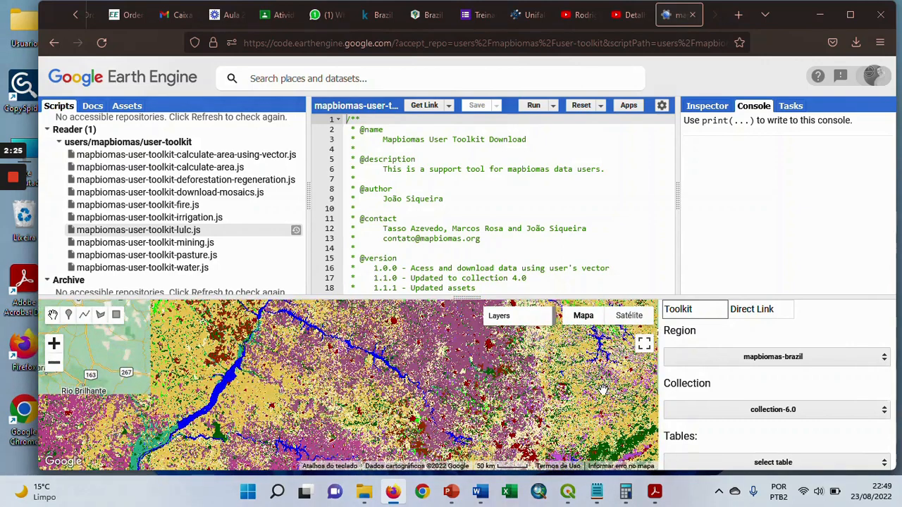
left_click_drag(599, 404, 409, 414)
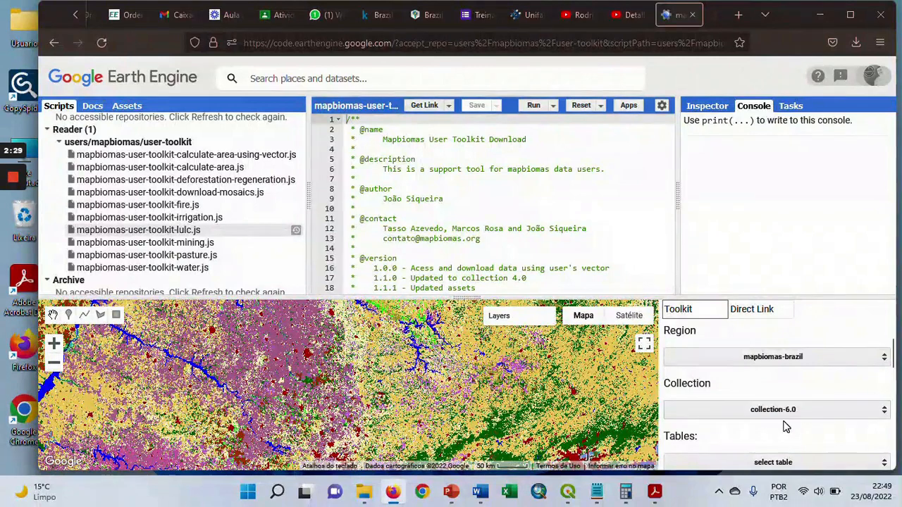
left_click_drag(893, 359, 886, 369)
left_click(830, 371)
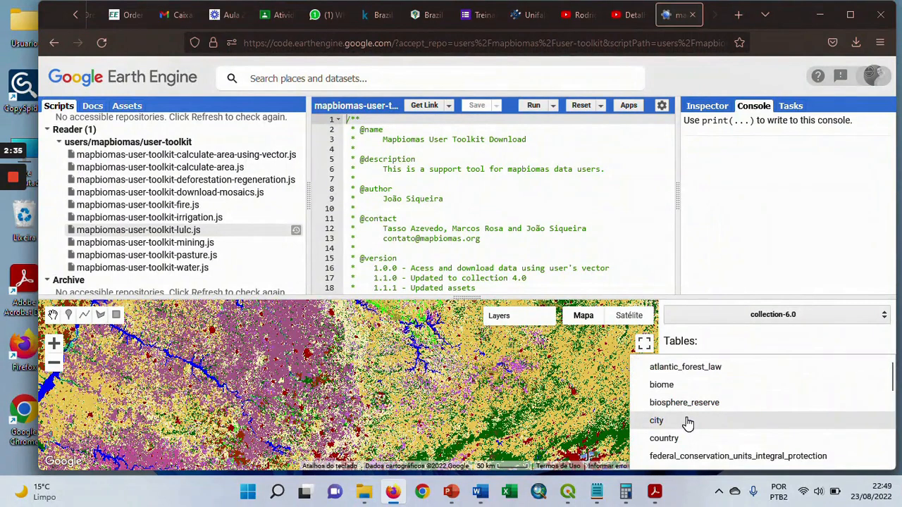
left_click(656, 421)
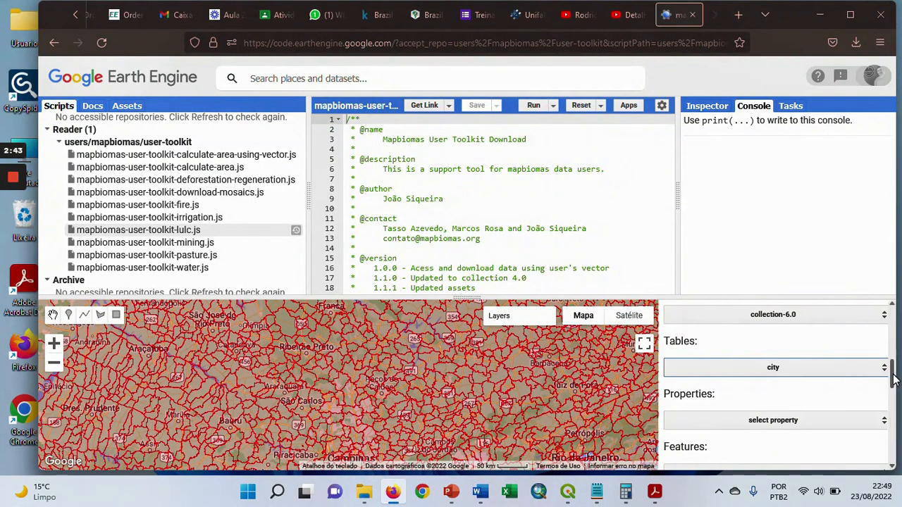
Set the property of the city table to name_pt_br
left_click_drag(894, 379, 894, 391)
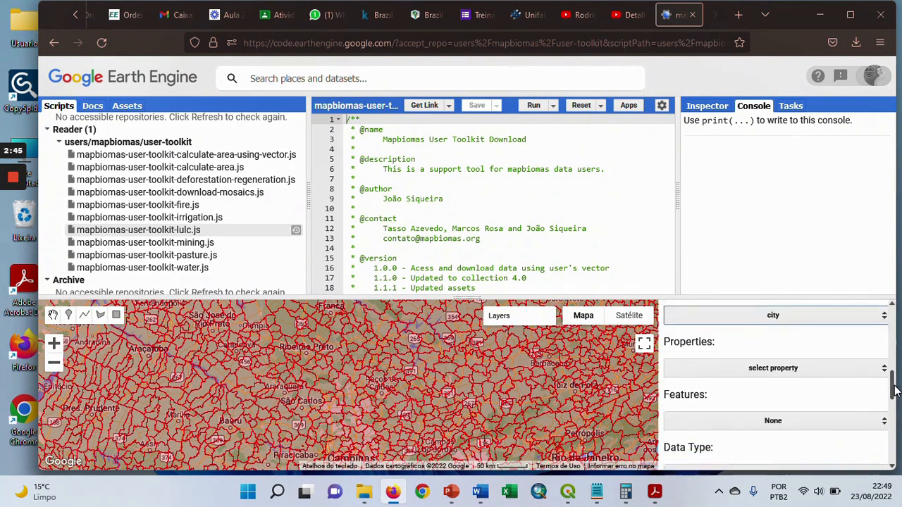
left_click(828, 374)
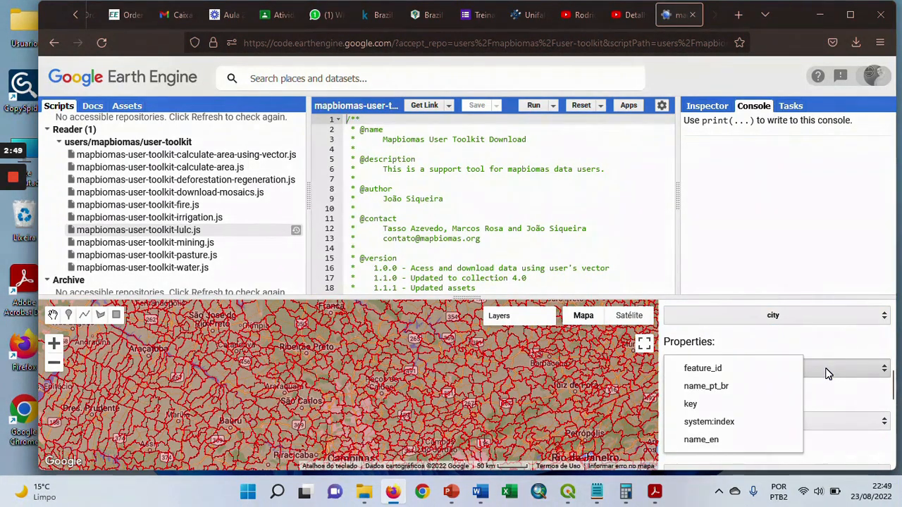
left_click(748, 389)
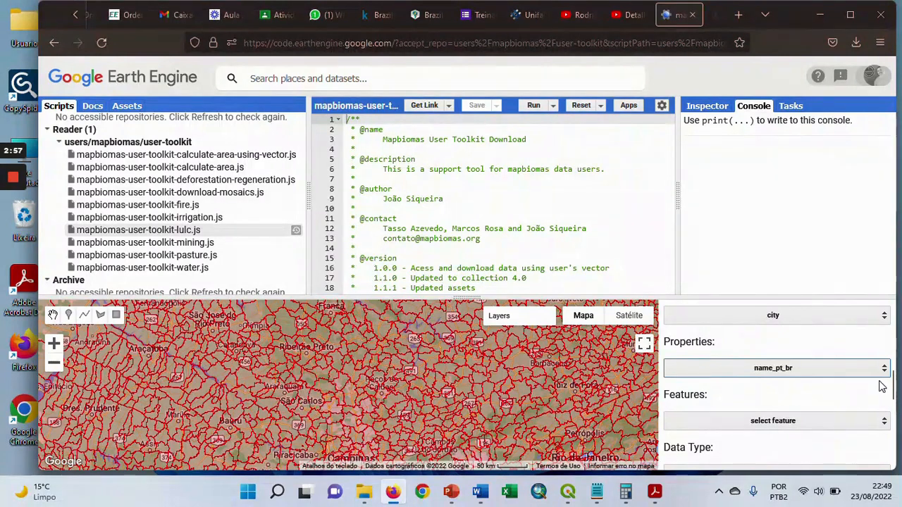
Choose Alfenas - MG as the feature and view the municipality's boundary up close on the map
left_click_drag(892, 386, 895, 398)
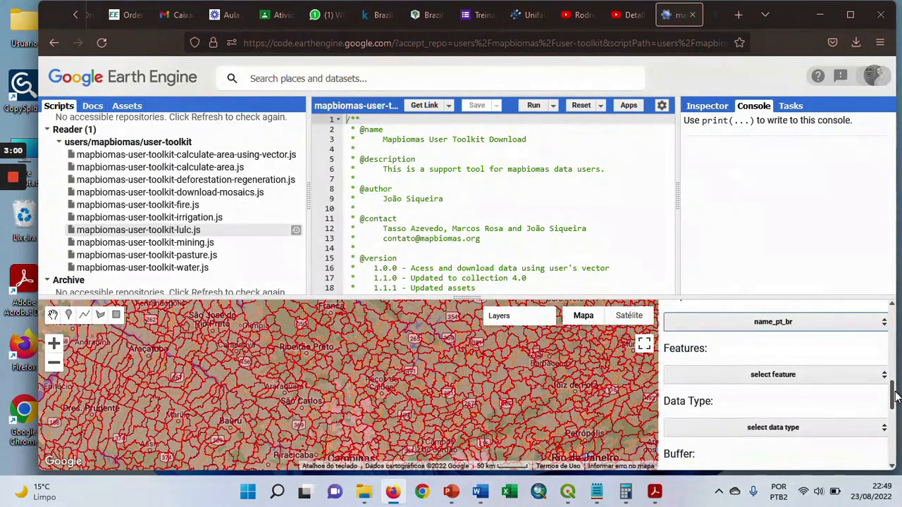
left_click(837, 381)
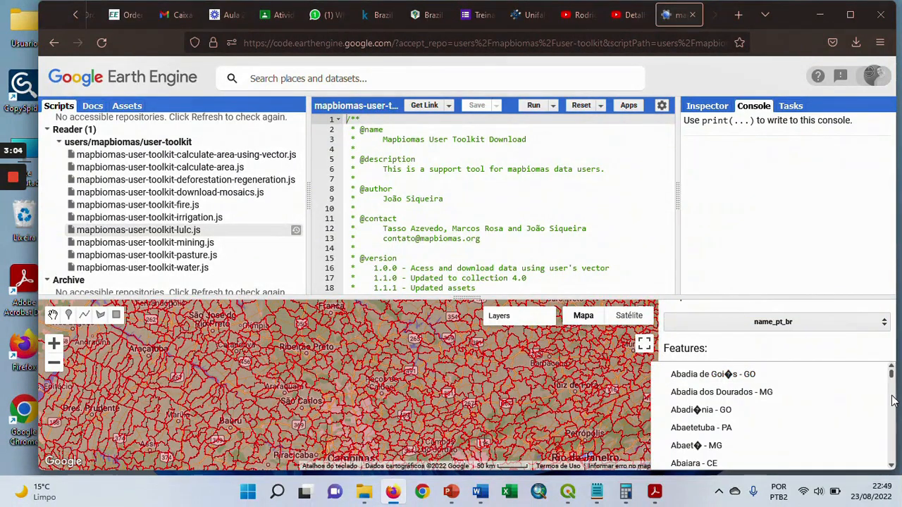
left_click(892, 466)
left_click_drag(892, 470, 892, 470)
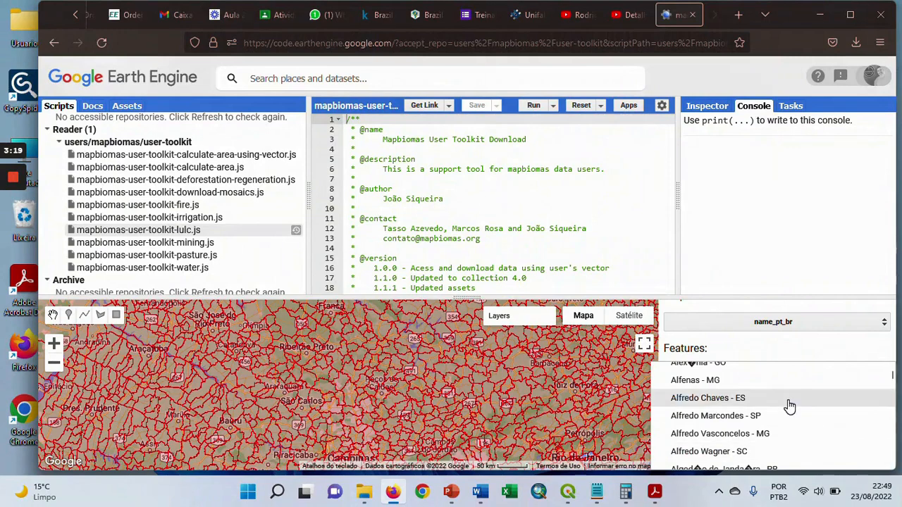
left_click(729, 383)
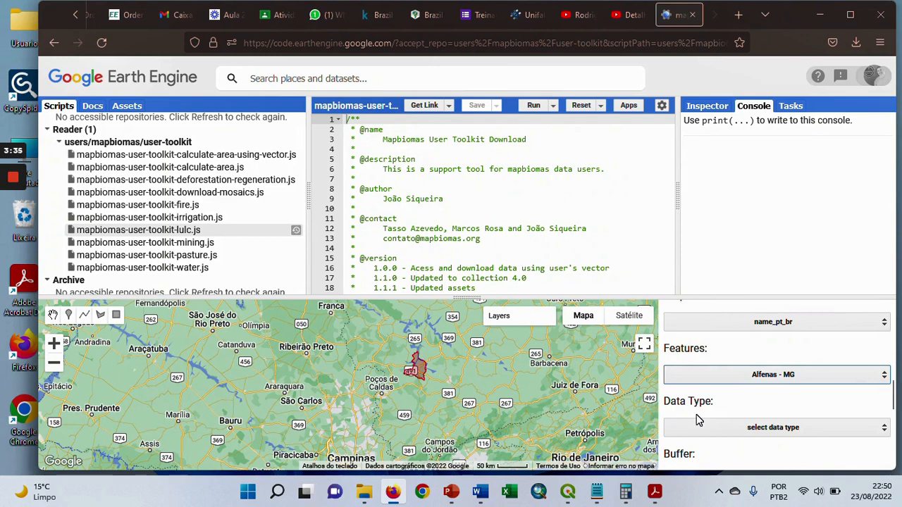
left_click(54, 345)
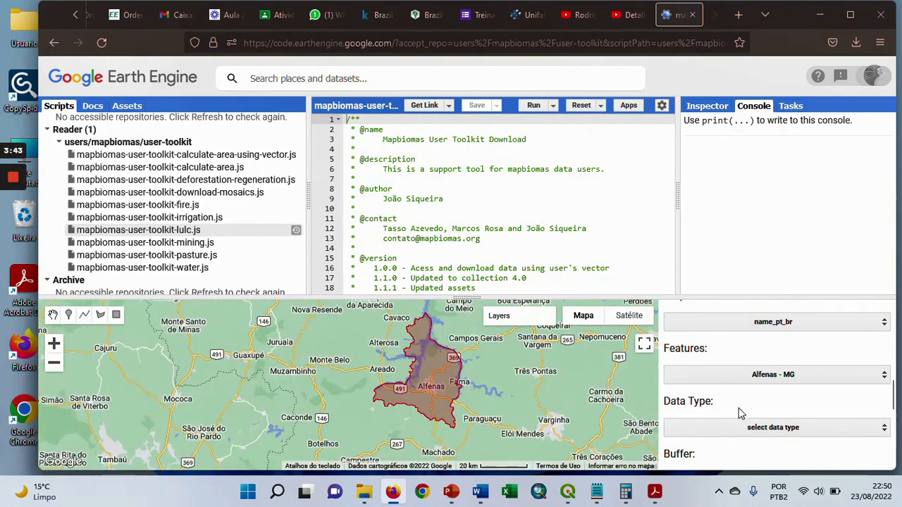
Set the data type for the Alfenas municipality to Coverage
left_click(788, 428)
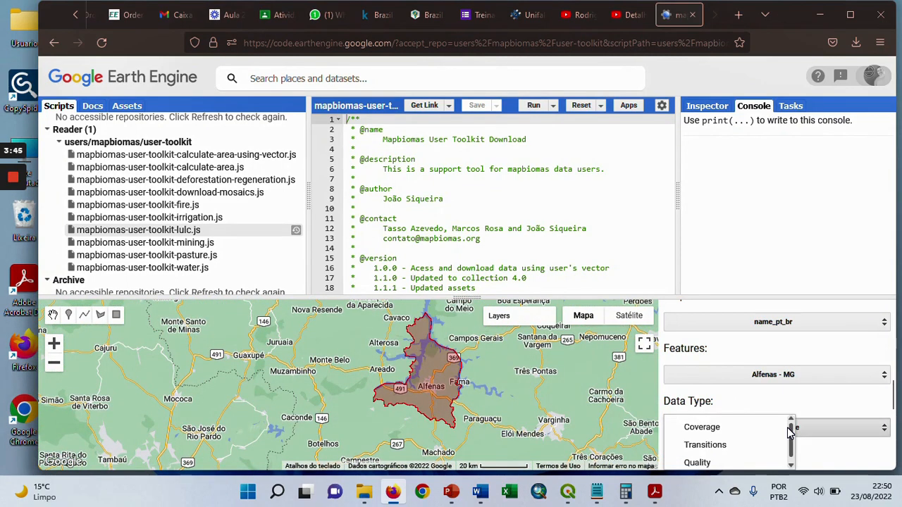
left_click_drag(791, 434, 794, 444)
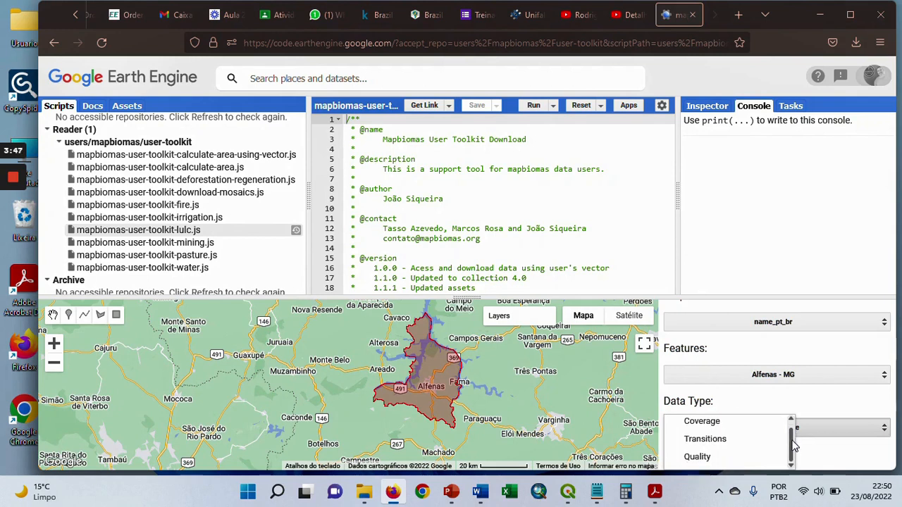
scroll(791, 431, "up", 1)
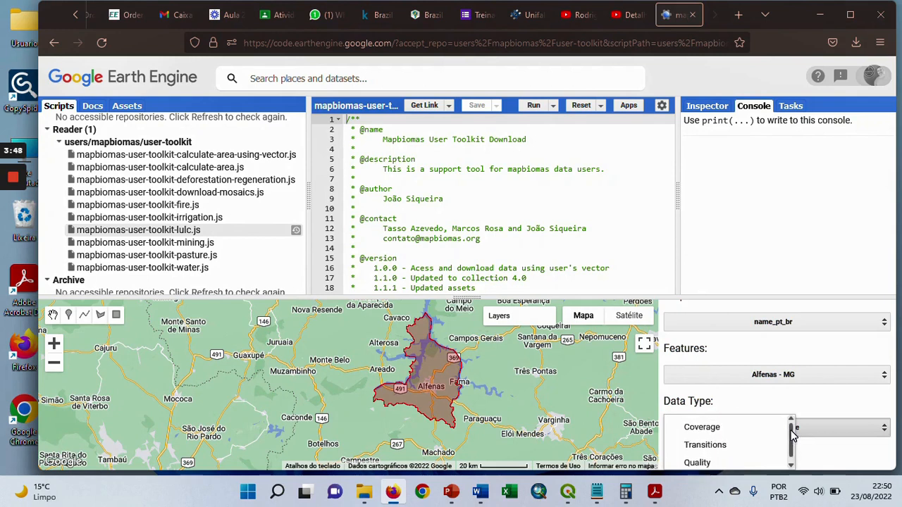
left_click(712, 435)
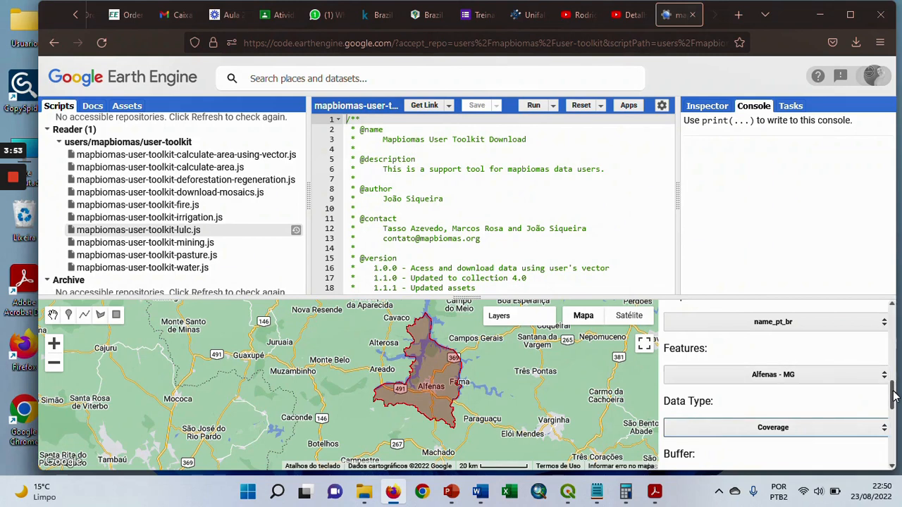
Select the Alfenas - MG 2020 layer and request the export of its images to Google Drive
left_click_drag(892, 397, 895, 446)
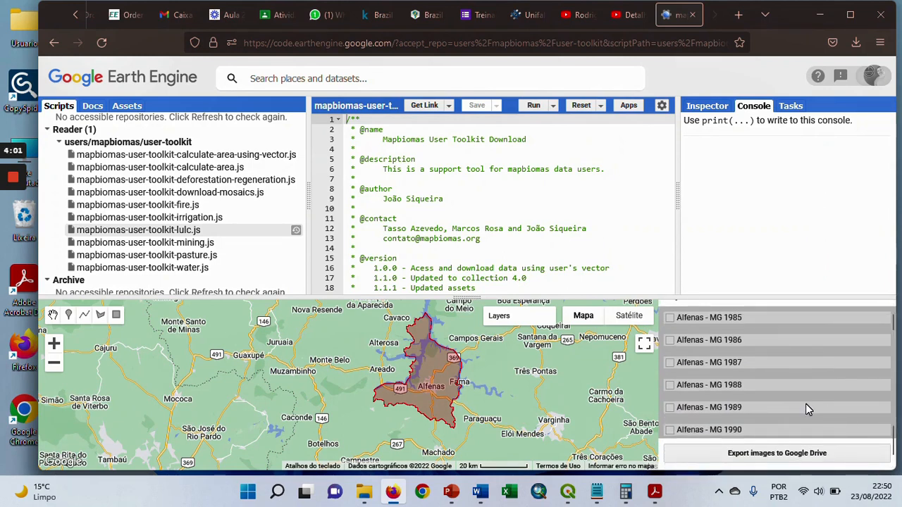
scroll(806, 405, "down", 1)
scroll(807, 408, "down", 7)
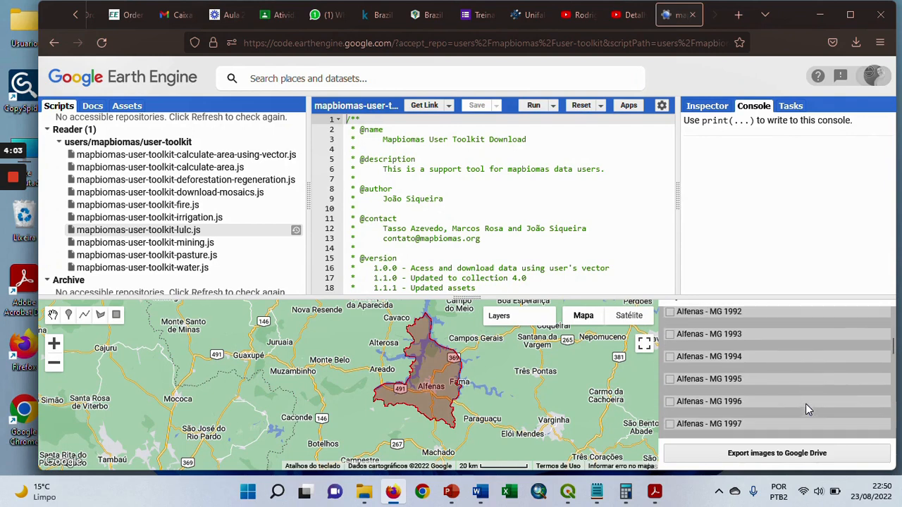
scroll(807, 408, "down", 10)
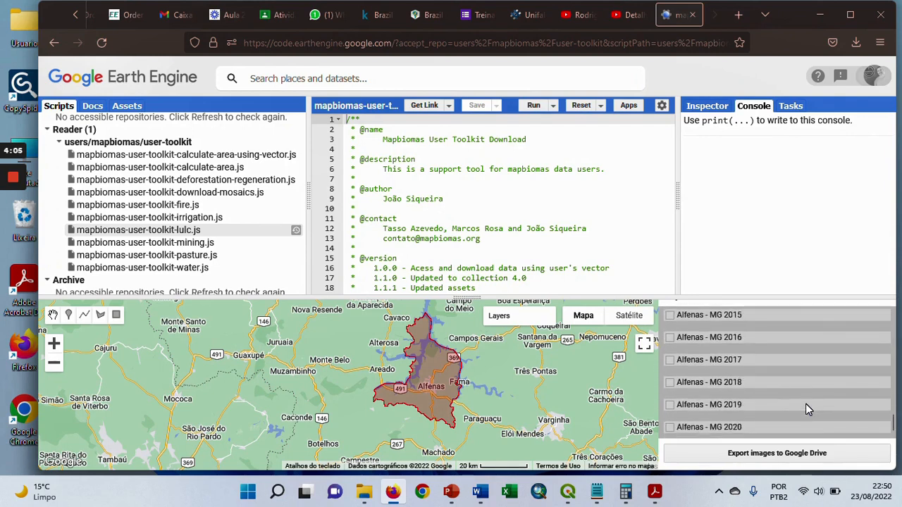
left_click(670, 427)
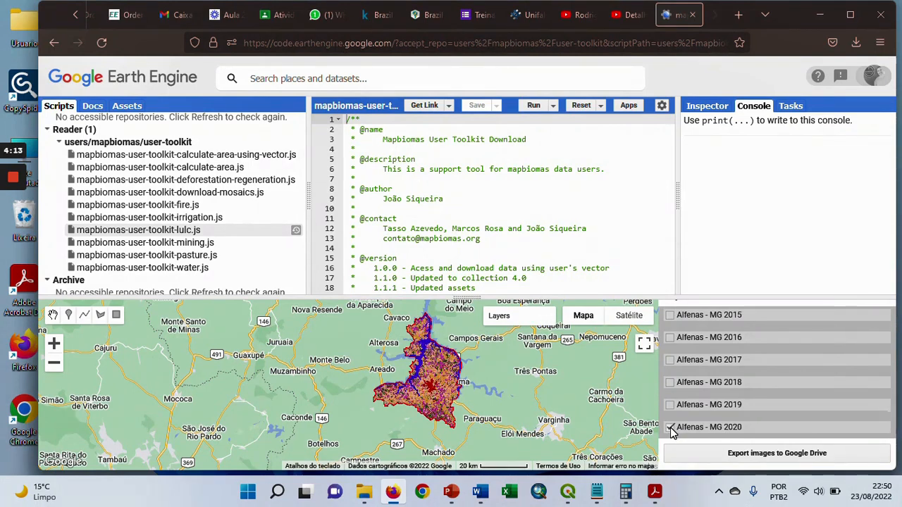
left_click(783, 457)
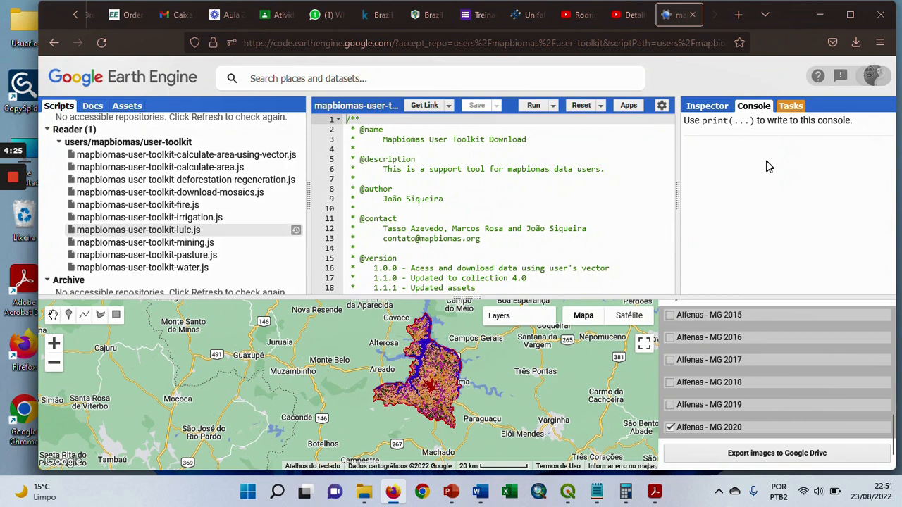
Run the mapbiomas-brazil-collection-60-alfenas-mg-area table export task as CSV to the MAPBIOMAS-EXPORT Drive folder
left_click(791, 107)
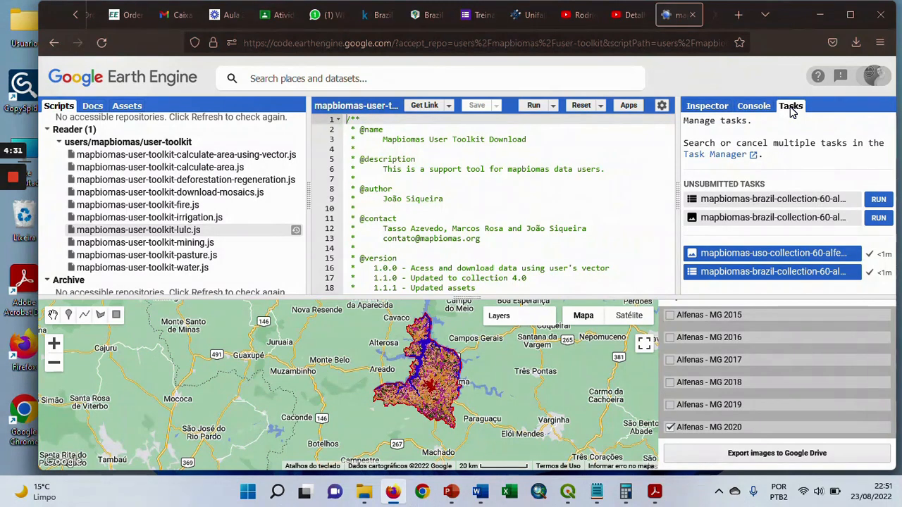
left_click(878, 201)
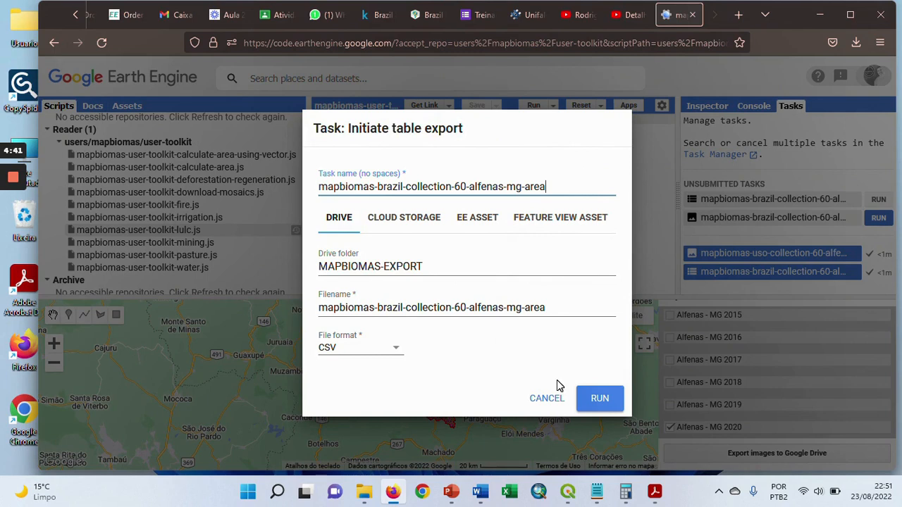
left_click(604, 402)
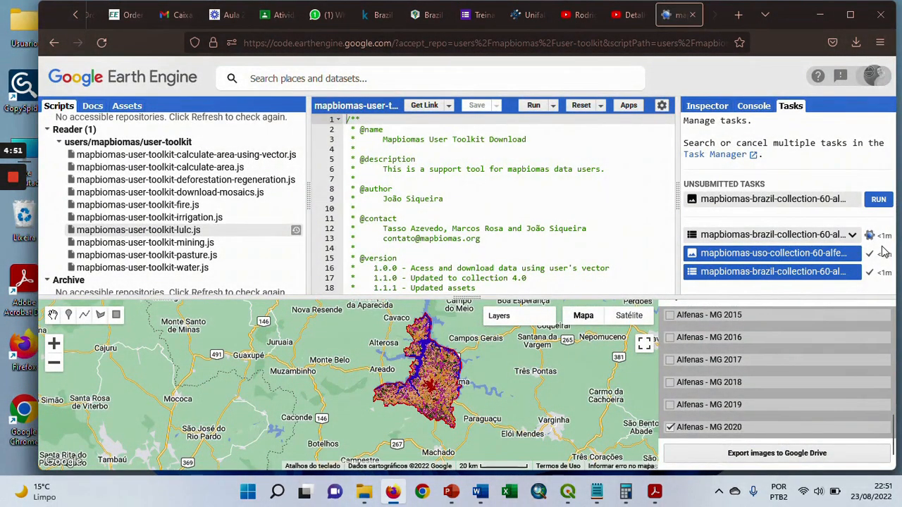
Open the pending image export task and rename the task to mapbiomas-uso-collection-60-alfenas-mg-2020
left_click(879, 200)
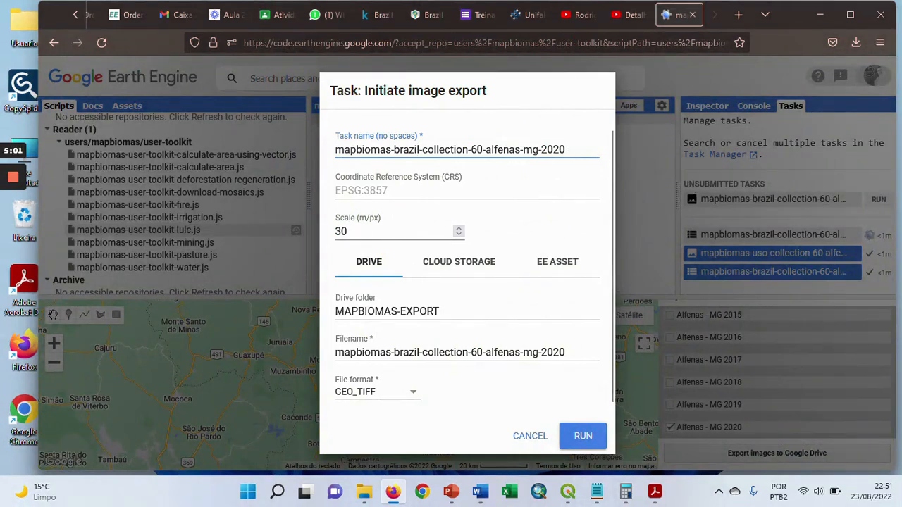
key("BackSpace")
key("BackSpace")
key("BackSpace")
key("BackSpace")
key("BackSpace")
key("BackSpace")
key("BackSpace")
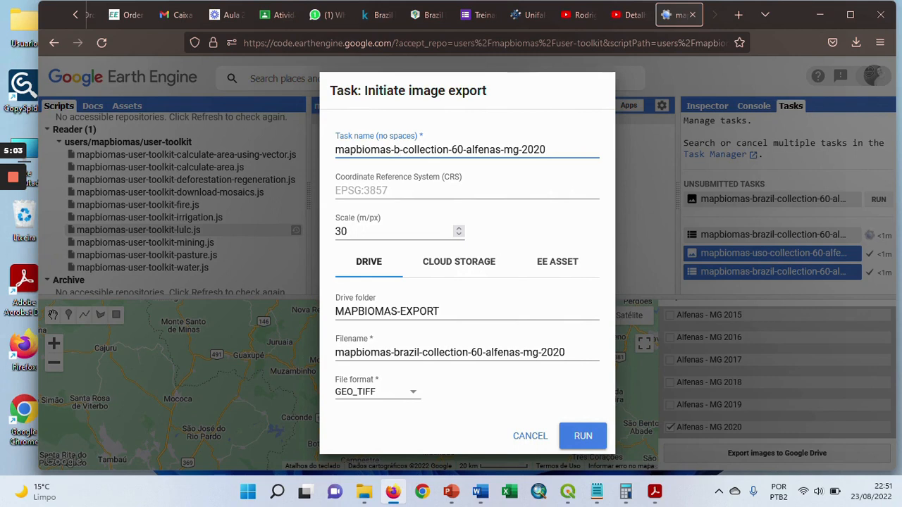
type("uso")
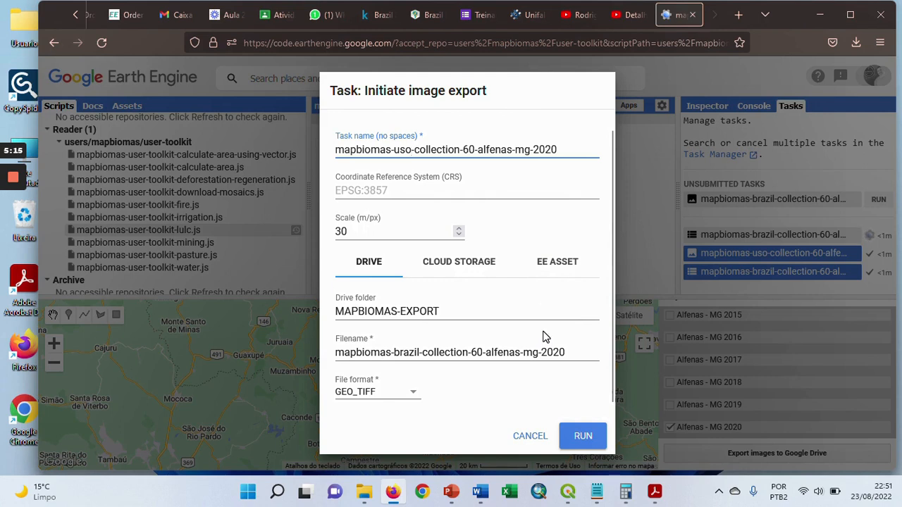
Set the image's filename to mapbiomas-uso-collection-60-alfenas-mg-2020 and run the GEO_TIFF export to Drive
left_click(567, 351)
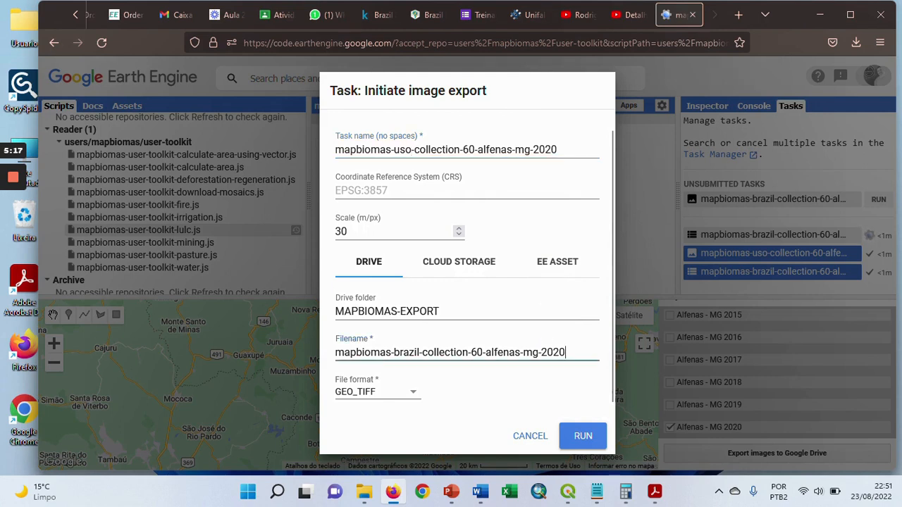
key("Left")
key("Left")
key("Left")
key("Left")
key("Left")
key("Left")
key("Left")
key("Left")
key("Left")
key("Left")
key("Left")
key("Left")
key("Left")
key("Left")
key("Left")
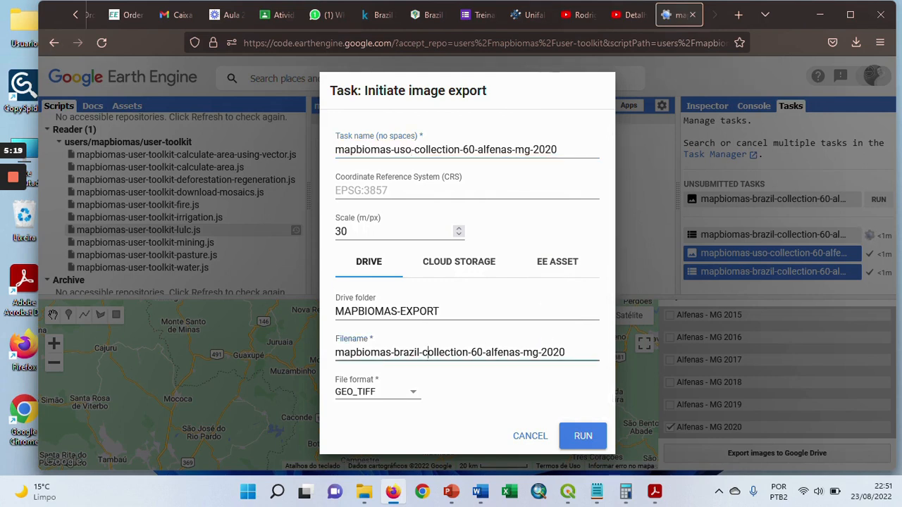
key("BackSpace")
key("BackSpace")
key("BackSpace")
key("BackSpace")
key("BackSpace")
key("BackSpace")
key("BackSpace")
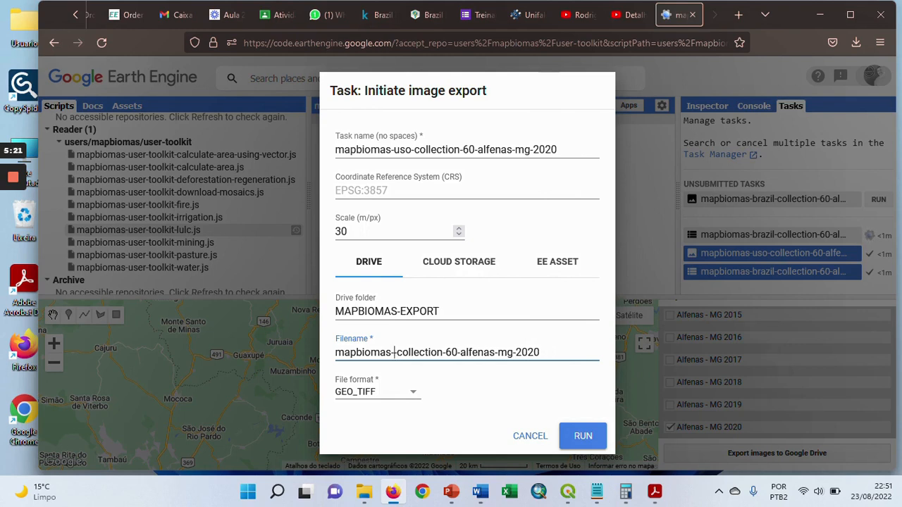
type("uso-")
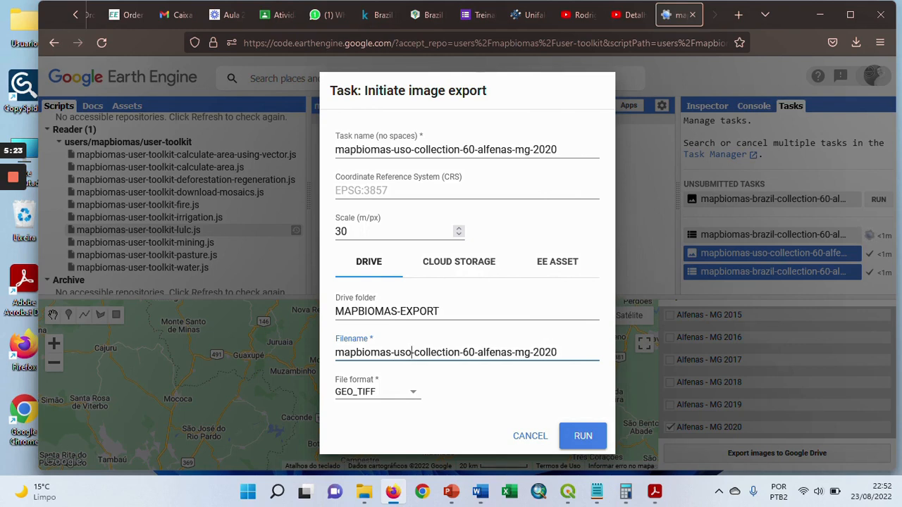
left_click(584, 437)
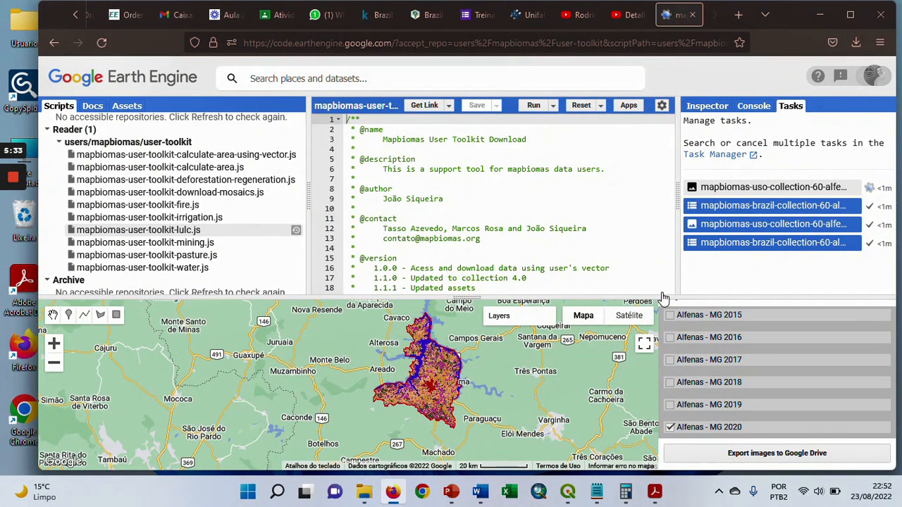
Open the Google home page, google.com, in a new browser tab
left_click(739, 19)
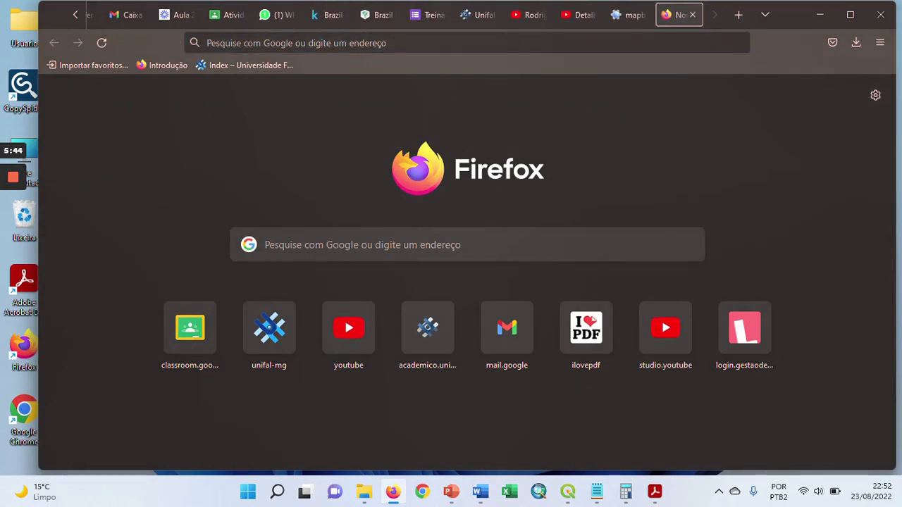
left_click(296, 43)
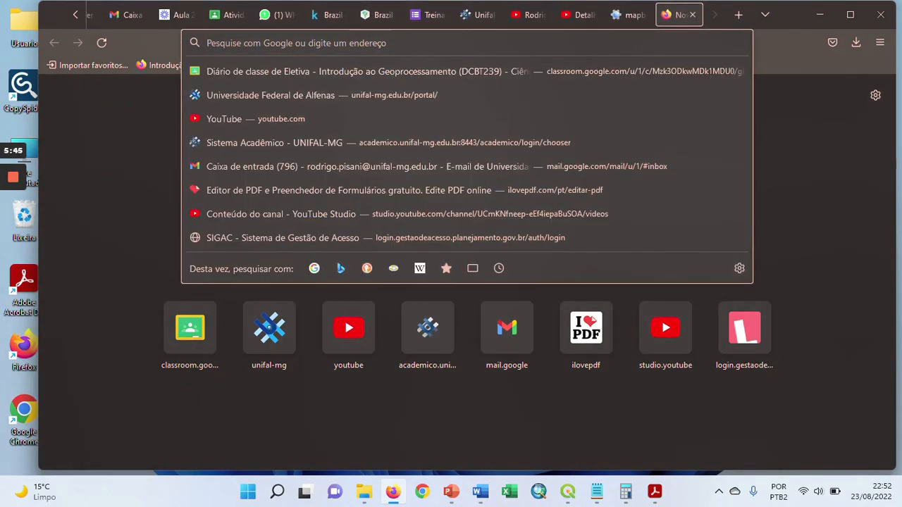
type("googl")
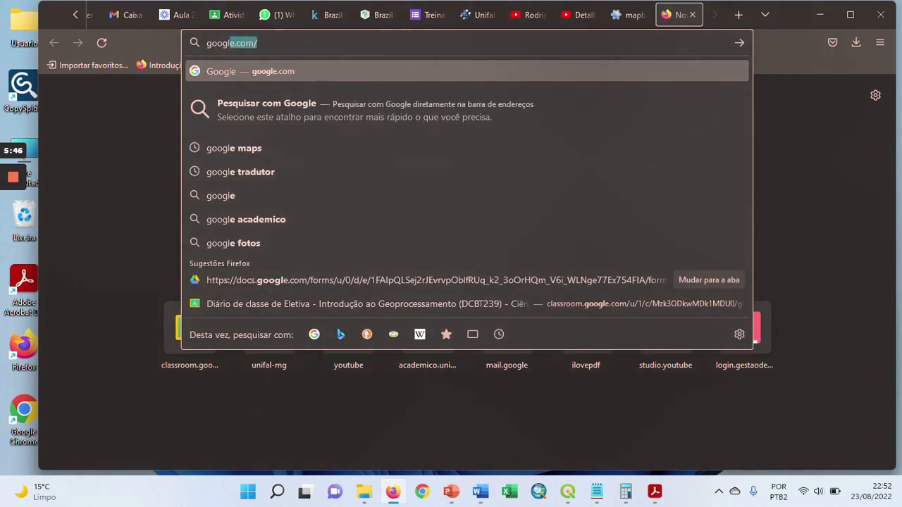
type("e")
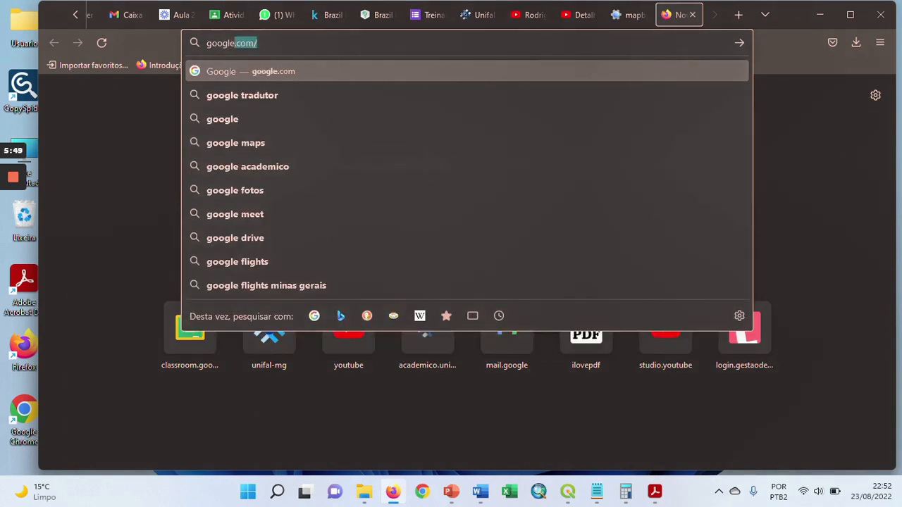
key("Return")
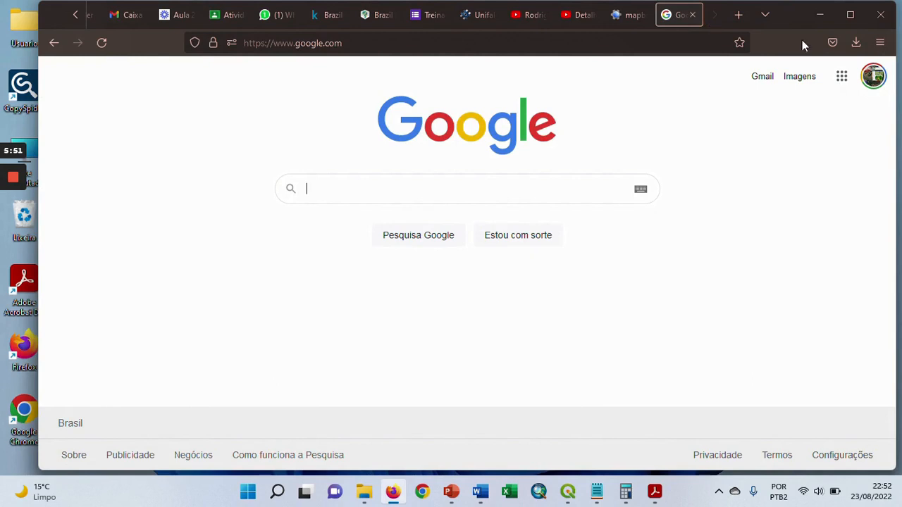
Switch to the institutional university Google account and open its Google Drive
left_click(877, 76)
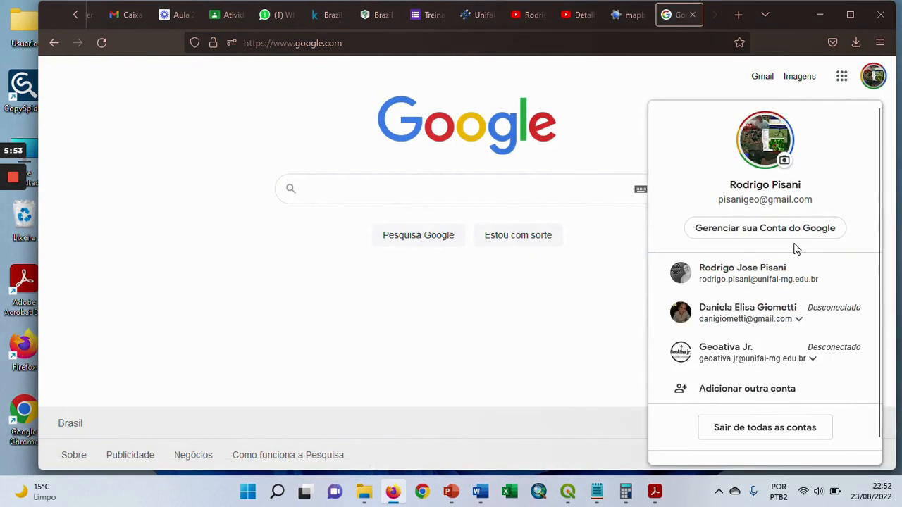
left_click(773, 277)
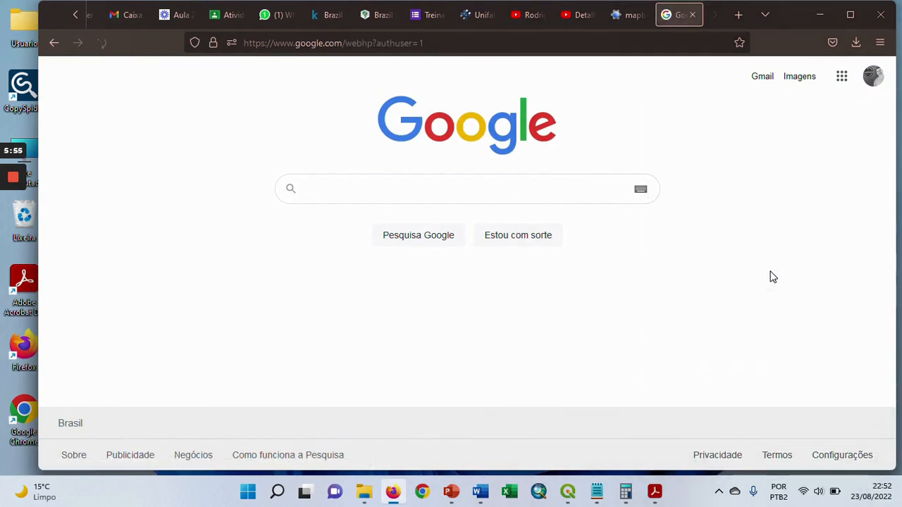
left_click(842, 79)
left_click(848, 132)
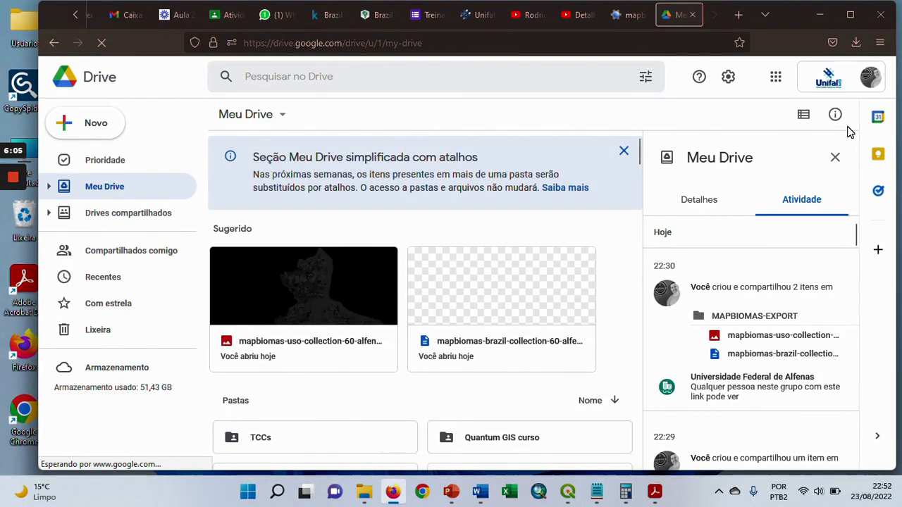
Preview the exported mapbiomas-brazil-collection-60-alfenas-mg-area.csv in Drive, download it and show it in its local folder
left_click(502, 293)
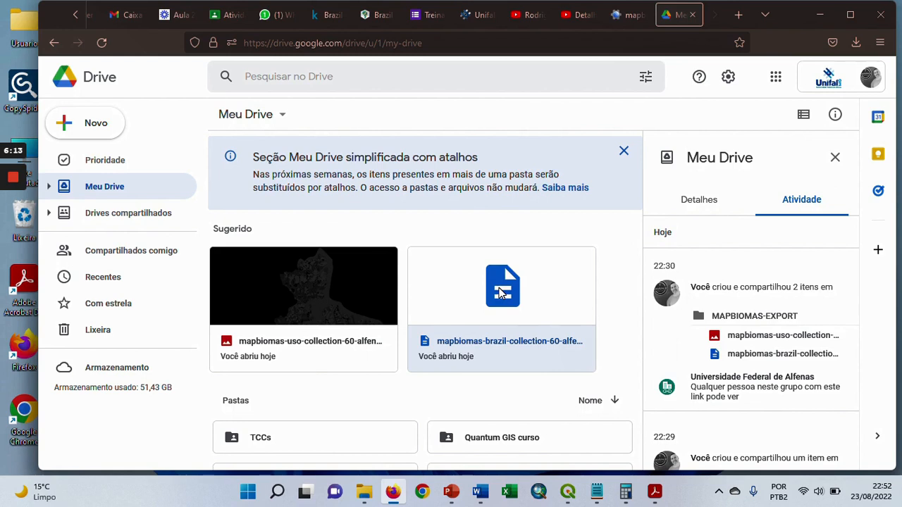
double_click(502, 293)
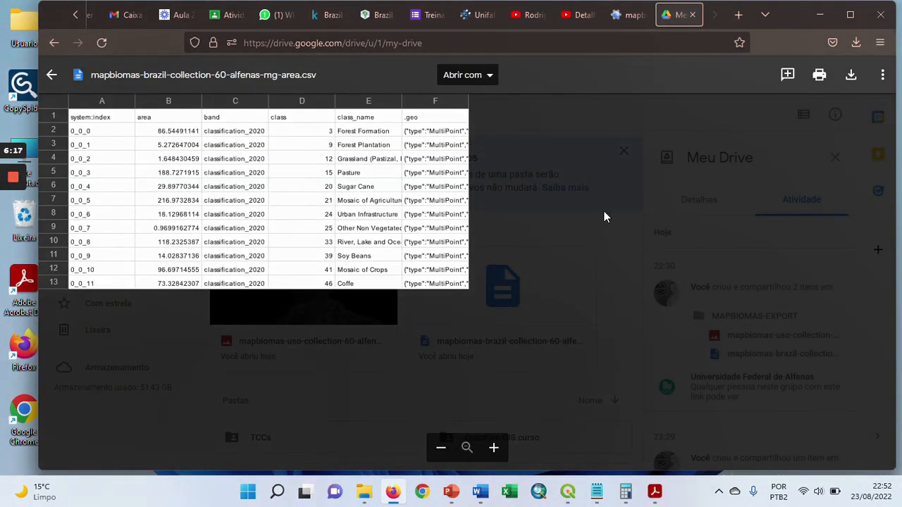
left_click(851, 78)
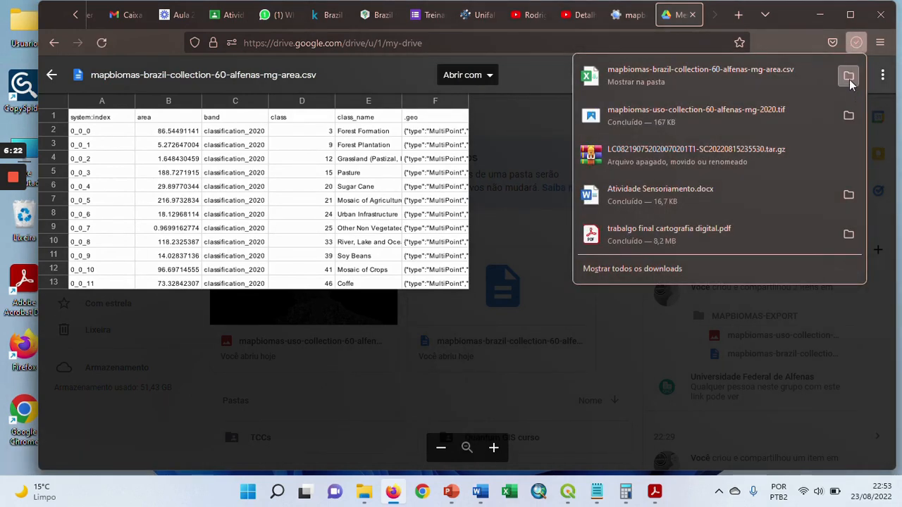
left_click(849, 77)
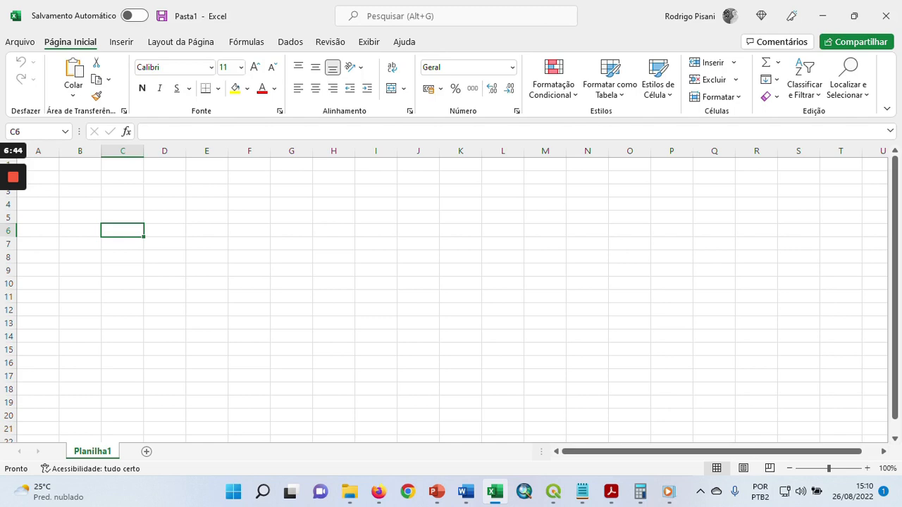
In Excel, open the recent file mapbiomas-brazil-collection-60-alfenas-mg-area(1) from Downloads
left_click(20, 42)
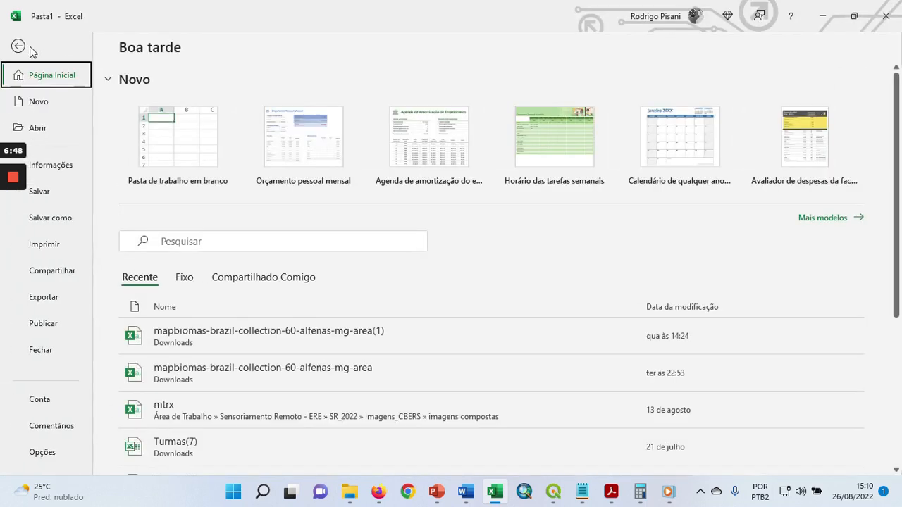
left_click(45, 128)
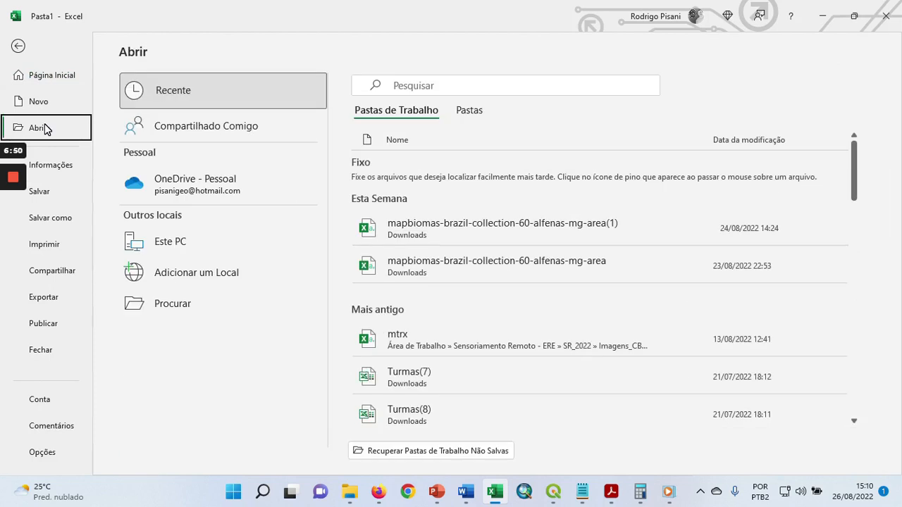
left_click(454, 224)
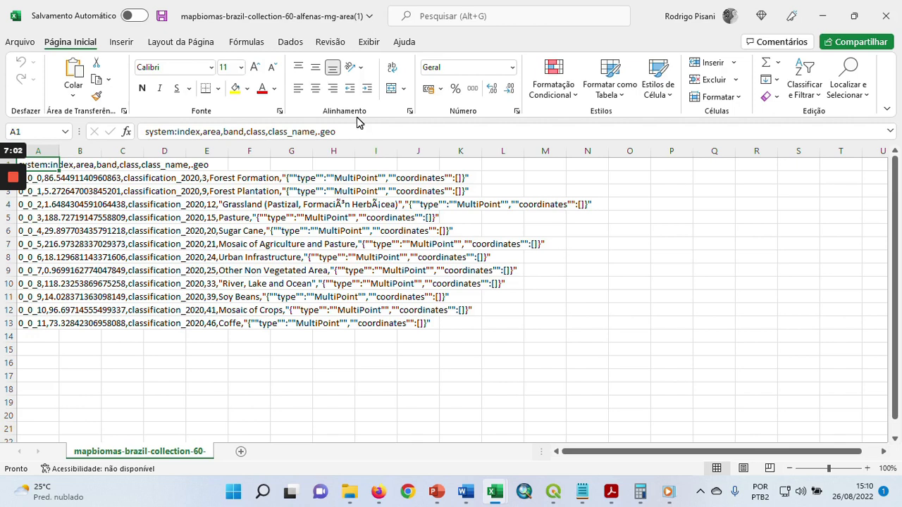
Import mapbiomas-brazil-collection-60-alfenas-mg-area(1).csv from Downloads as text/CSV data, load it as a table, and close the queries pane
left_click(290, 42)
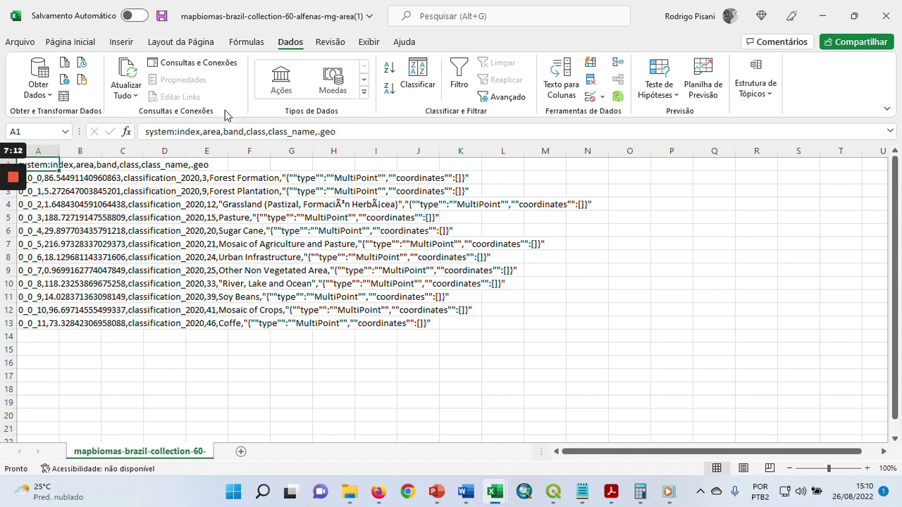
left_click(64, 63)
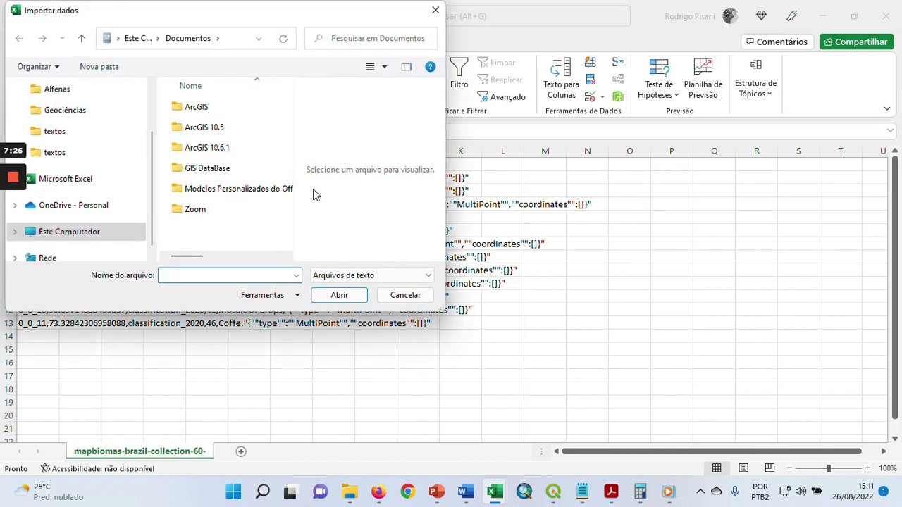
left_click_drag(266, 16, 415, 40)
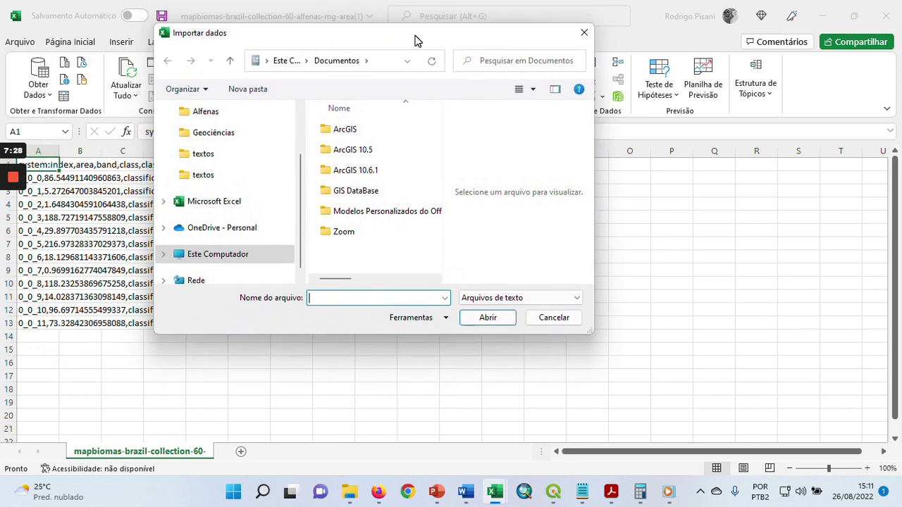
left_click_drag(301, 169, 300, 121)
left_click(232, 167)
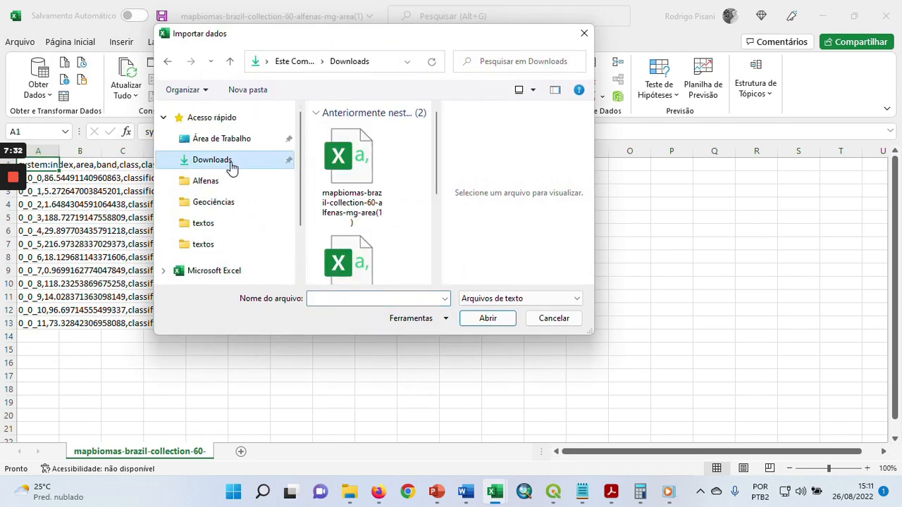
left_click(356, 173)
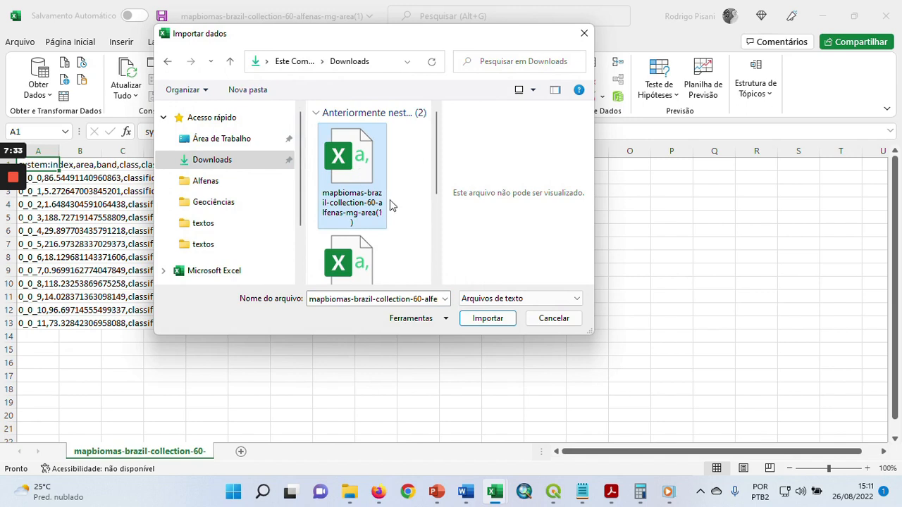
left_click(489, 318)
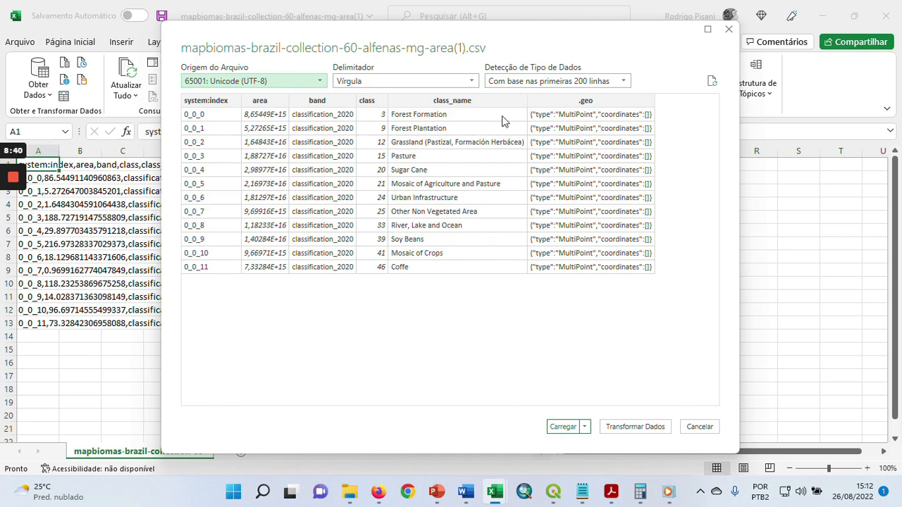
left_click(561, 427)
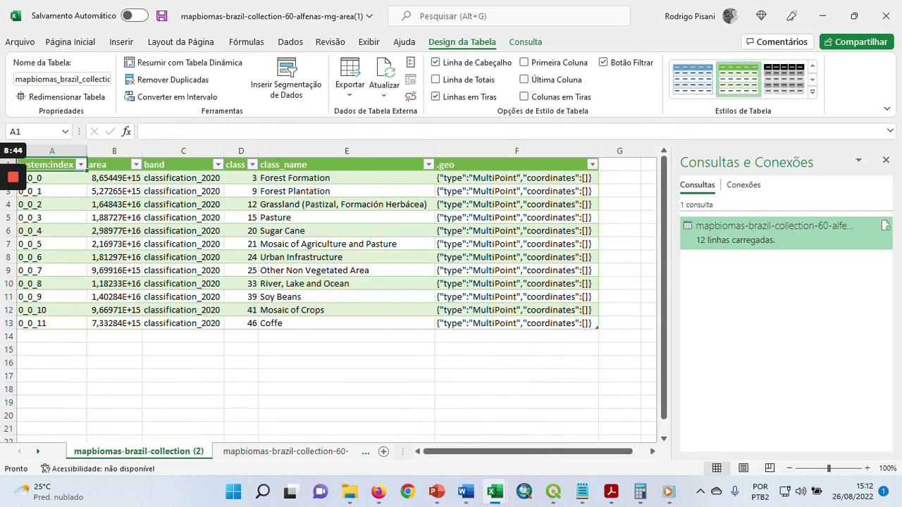
left_click(886, 160)
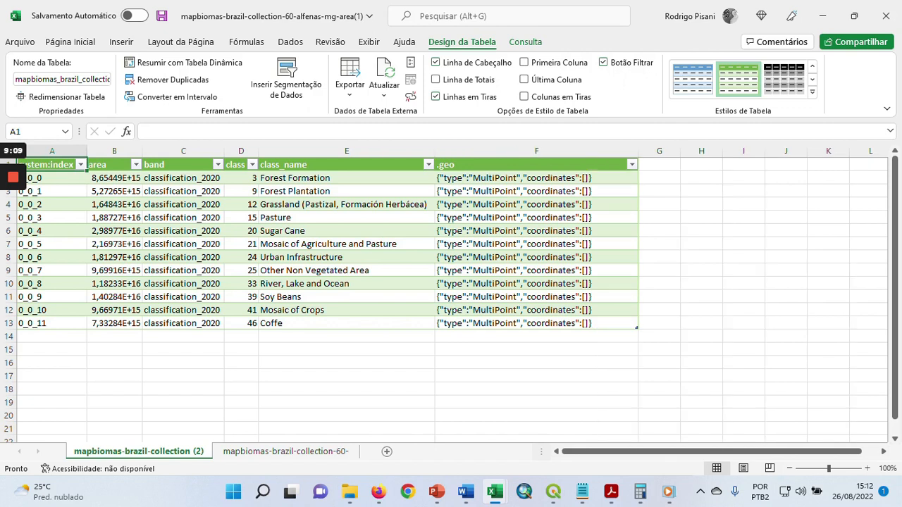
Widen the area column of the imported table and check its sort and filter options
left_click_drag(142, 151, 189, 151)
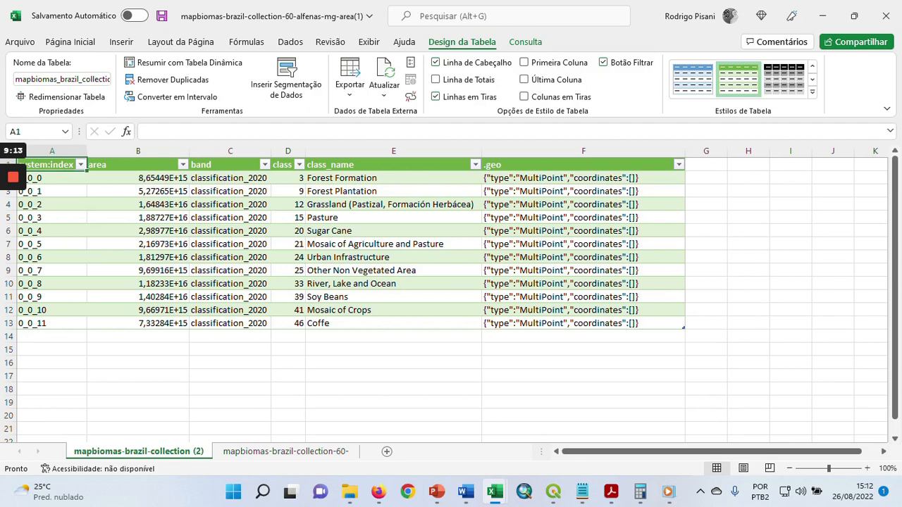
left_click(183, 165)
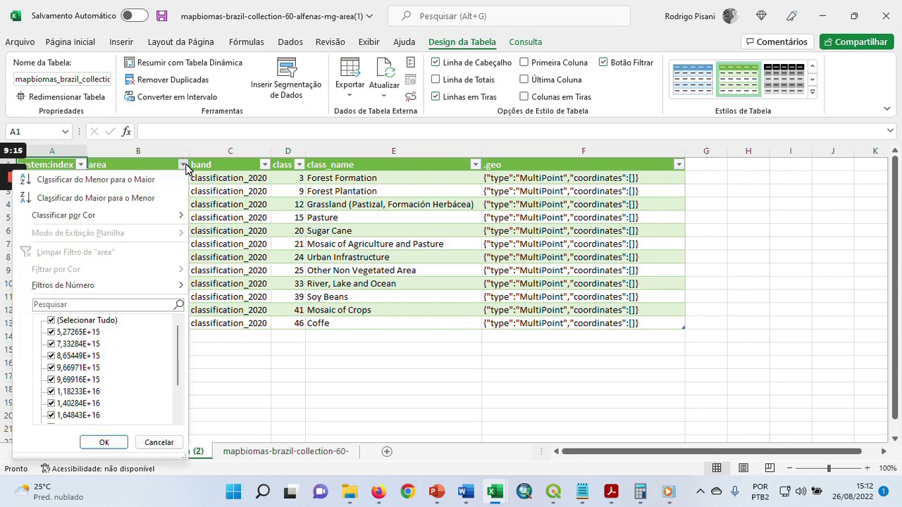
left_click(185, 166)
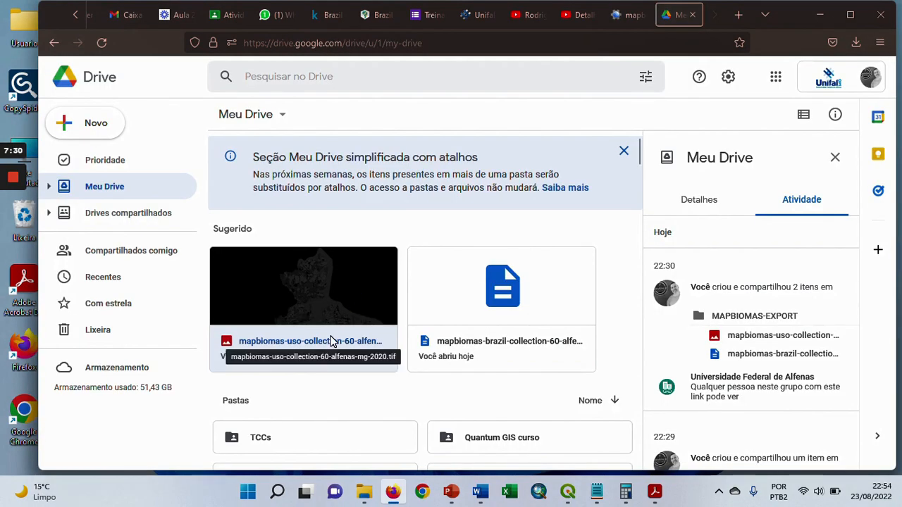
In Google Drive, preview mapbiomas-uso-collection-60-alfenas-mg-2020.tif, download it and show it in its local folder
double_click(312, 299)
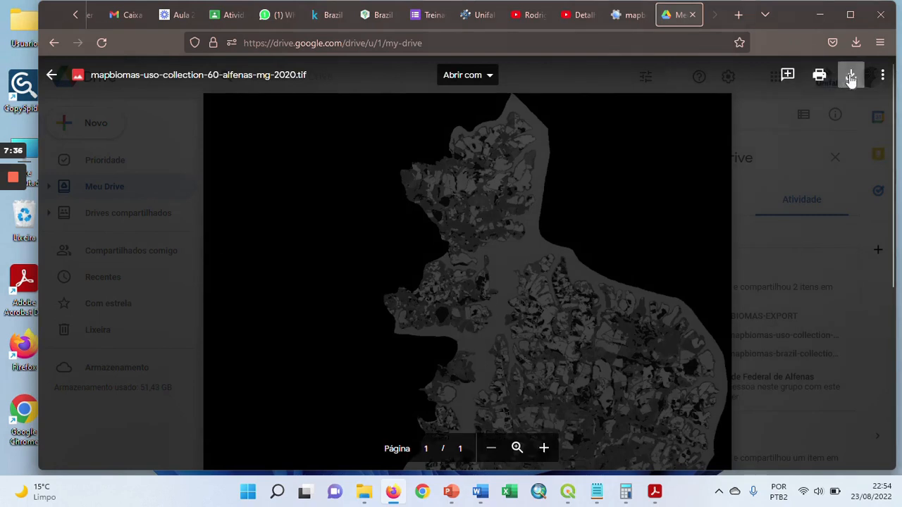
left_click(850, 76)
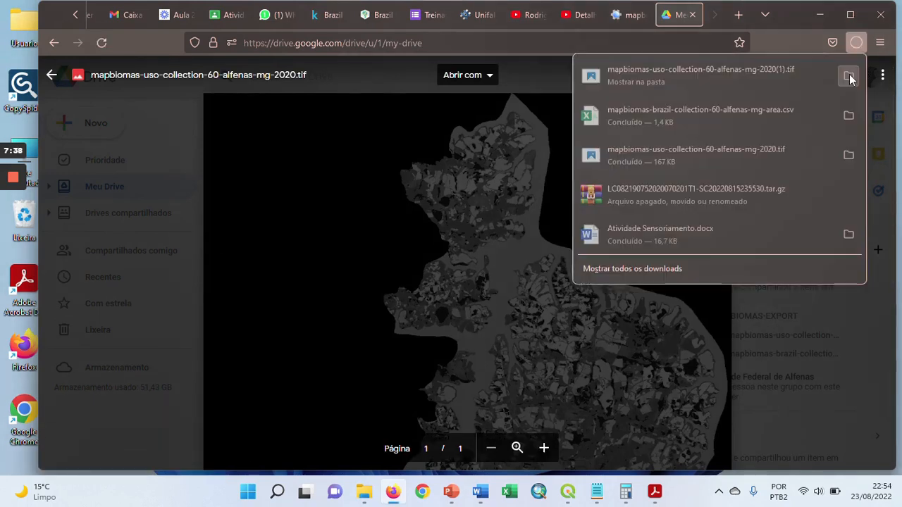
left_click(849, 76)
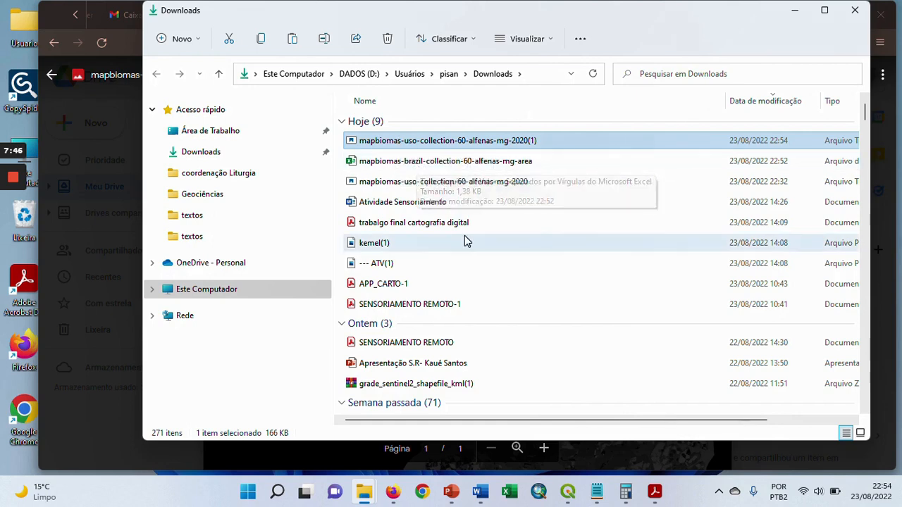
Copy the downloaded mapbiomas-uso-collection-60-alfenas-mg-2020(1) raster and go to the Alfenas folder inside SR_2022
right_click(473, 143)
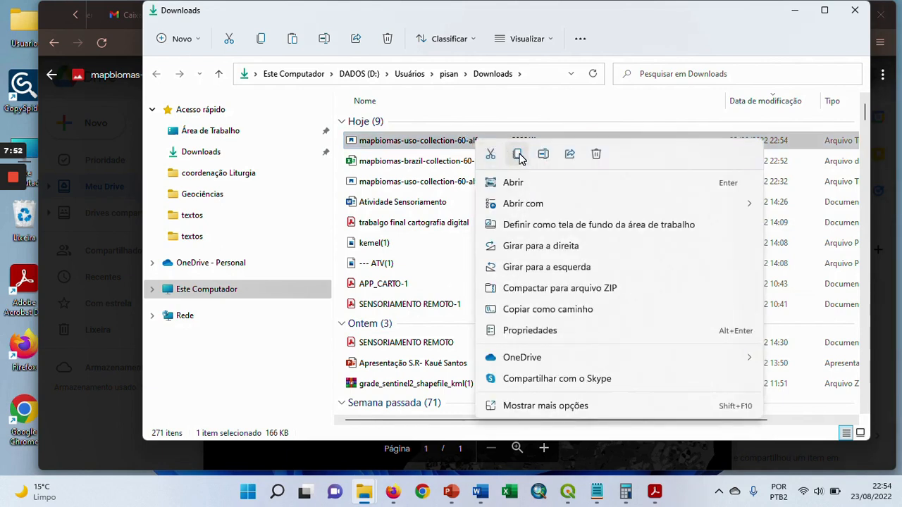
left_click(519, 155)
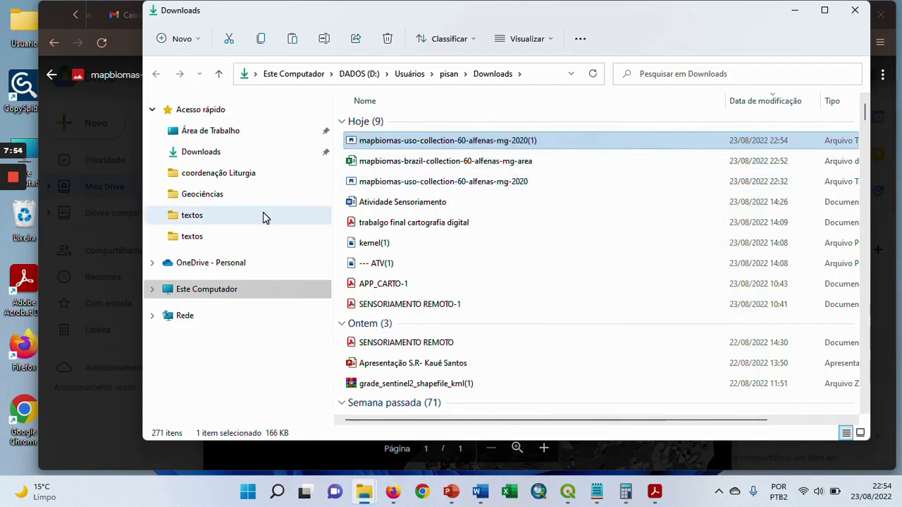
left_click(218, 217)
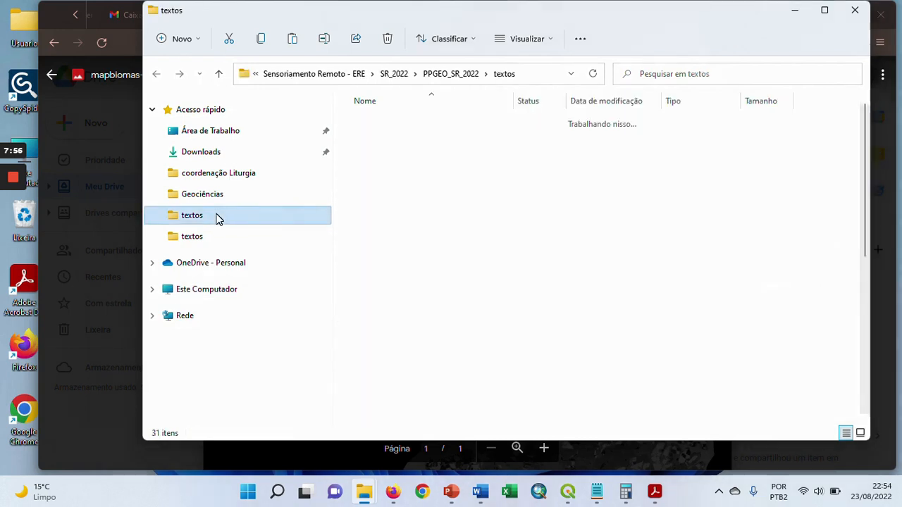
left_click(396, 74)
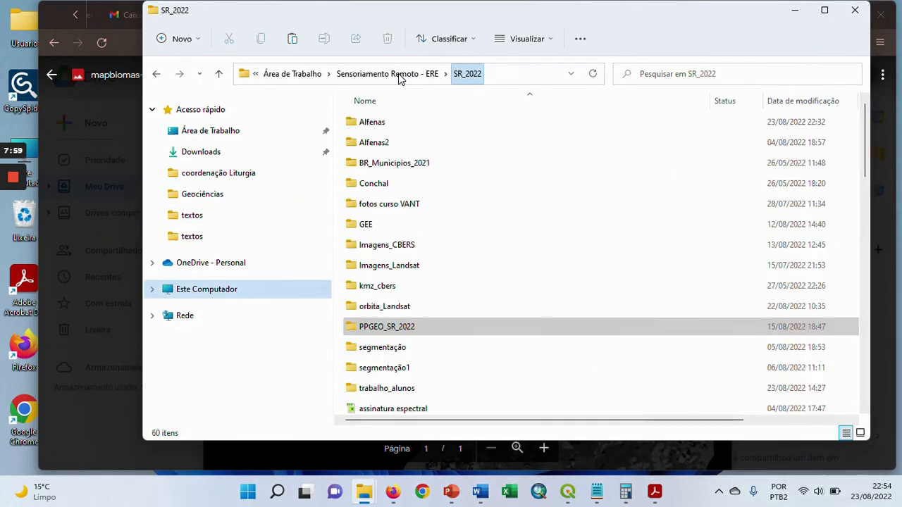
double_click(380, 126)
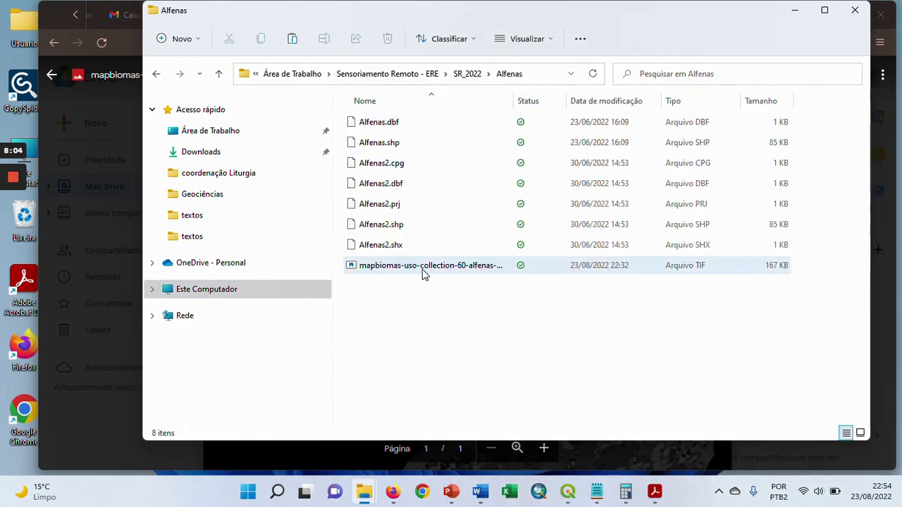
right_click(474, 291)
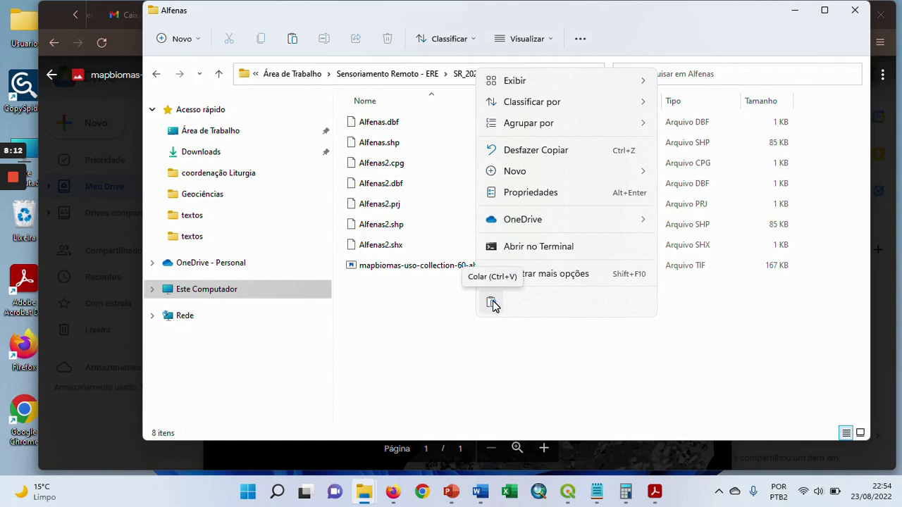
left_click(422, 293)
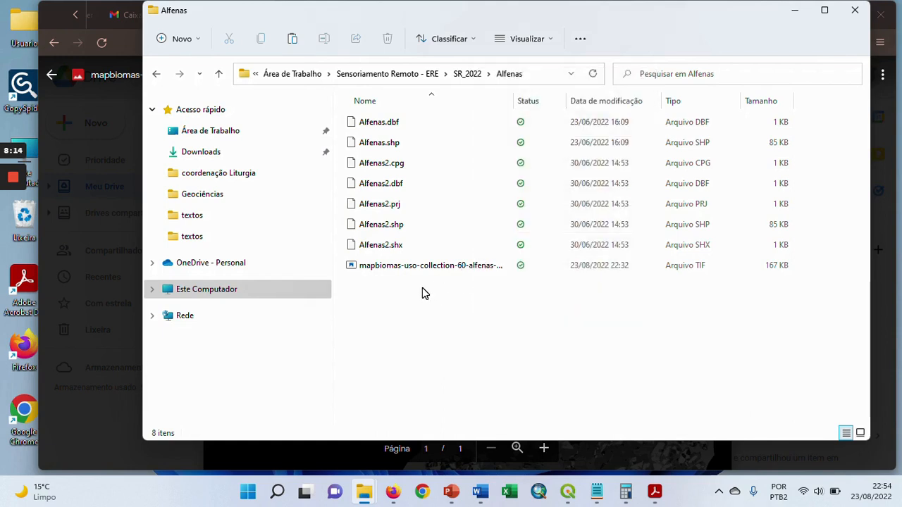
Switch to QGIS and zoom in on the coloured MapBiomas land cover raster of Alfenas
left_click(567, 493)
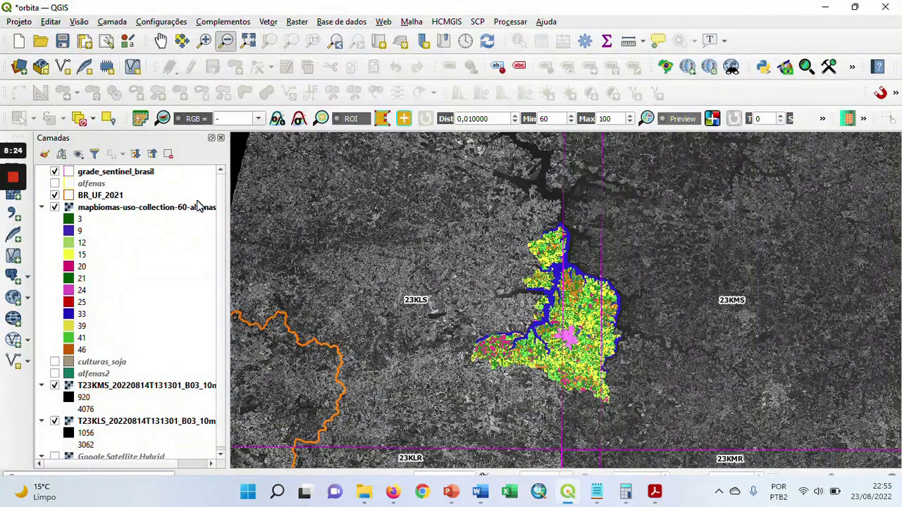
left_click(203, 40)
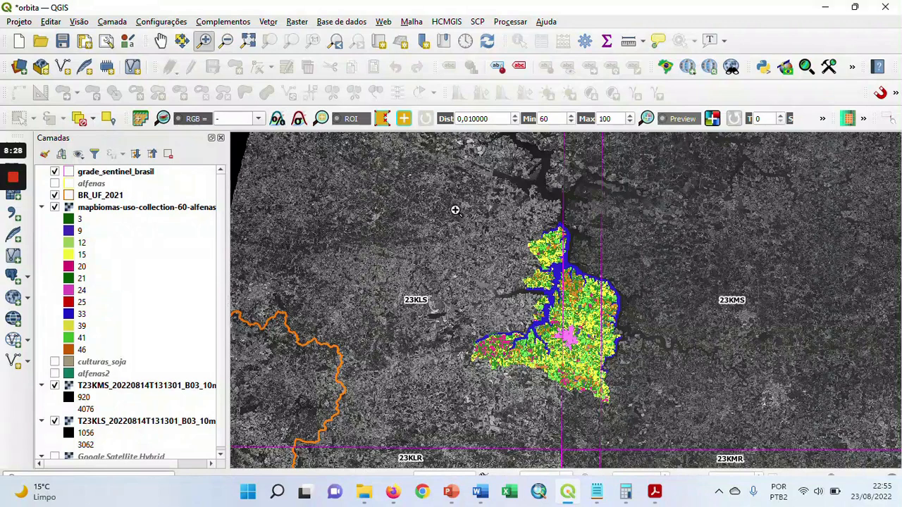
left_click_drag(451, 209, 685, 429)
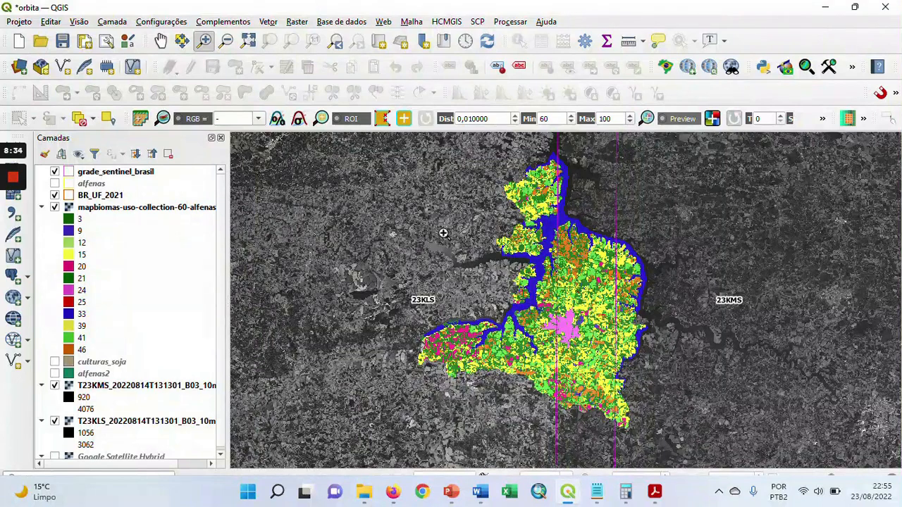
left_click_drag(430, 211, 674, 409)
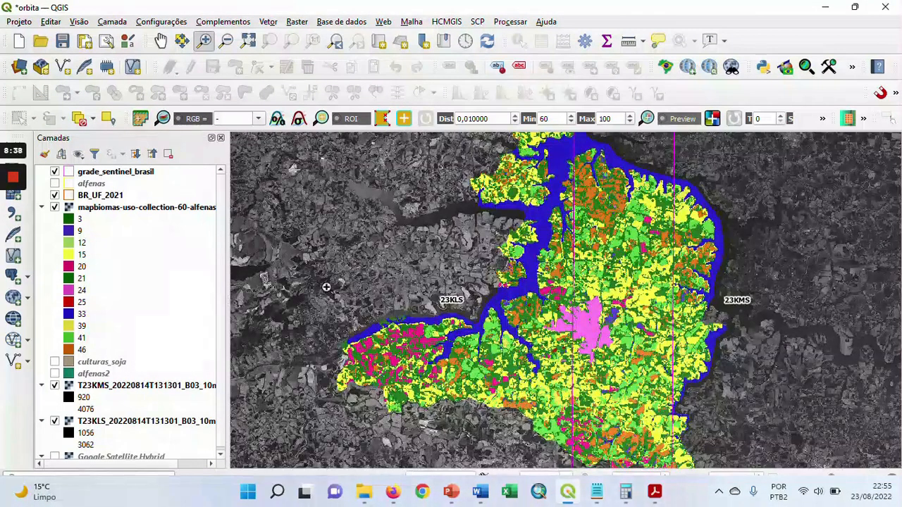
Set the global opacity of the mapbiomas-uso-collection-60-alfenas-mg-2020 layer to 54.2% in its properties
left_click(160, 210)
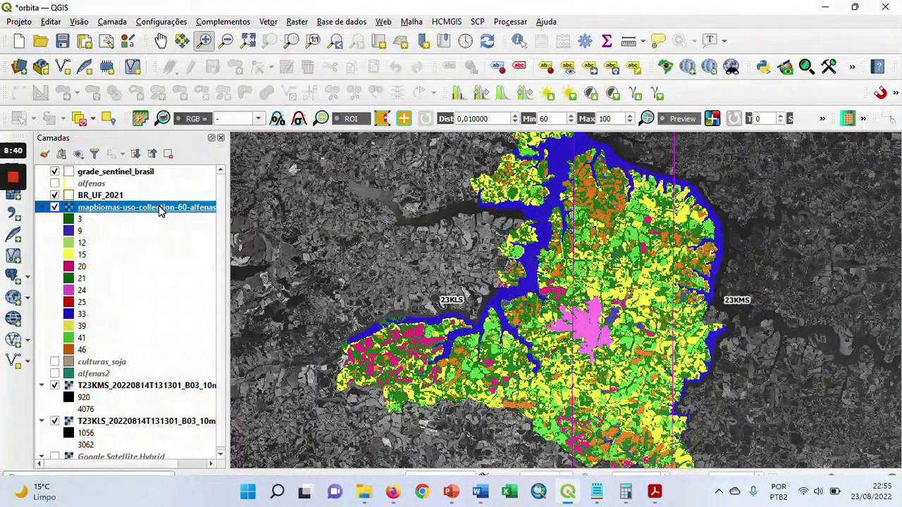
right_click(161, 210)
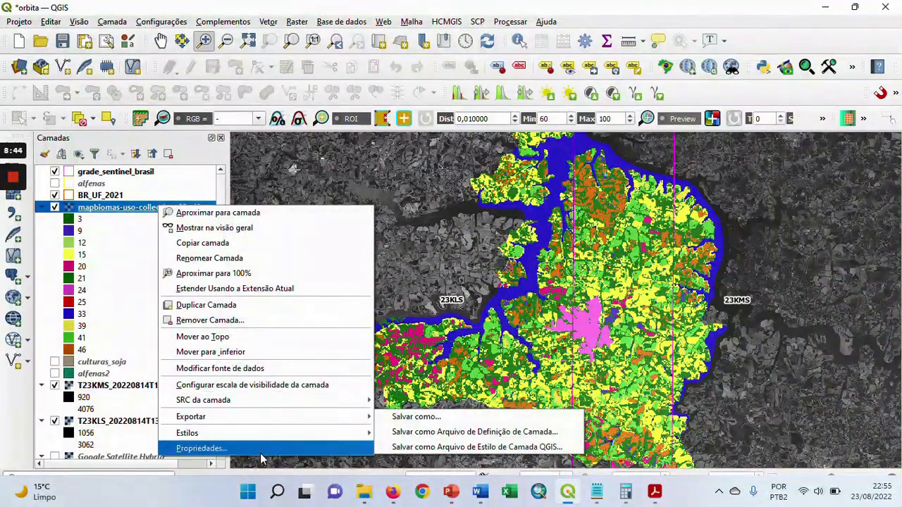
left_click(260, 448)
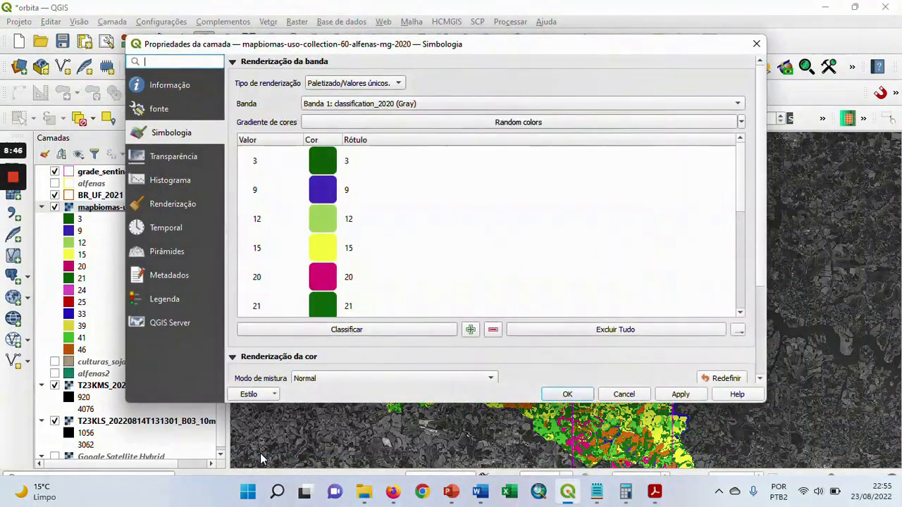
left_click(179, 161)
left_click_drag(687, 85, 482, 89)
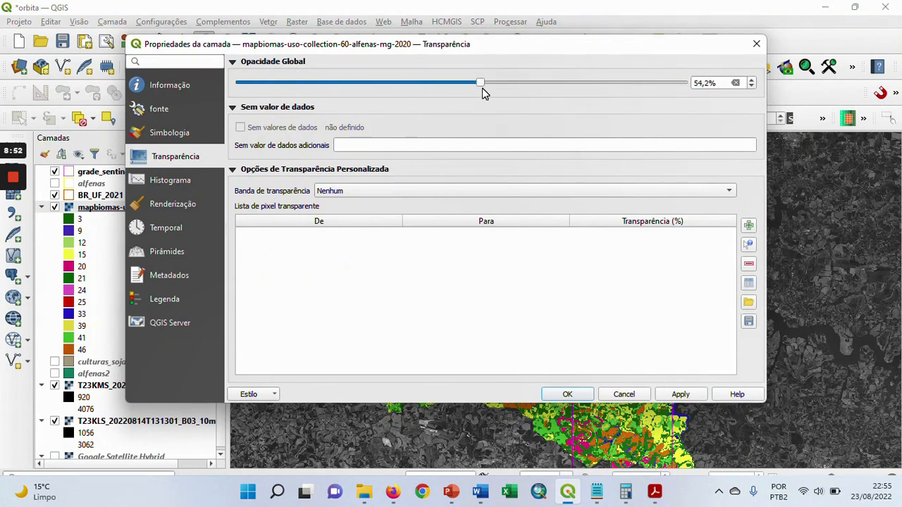
left_click(681, 395)
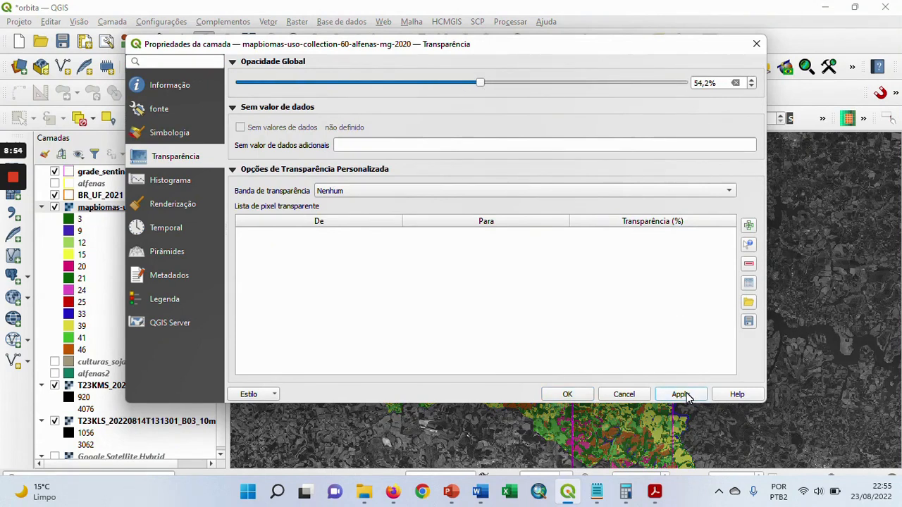
left_click(566, 394)
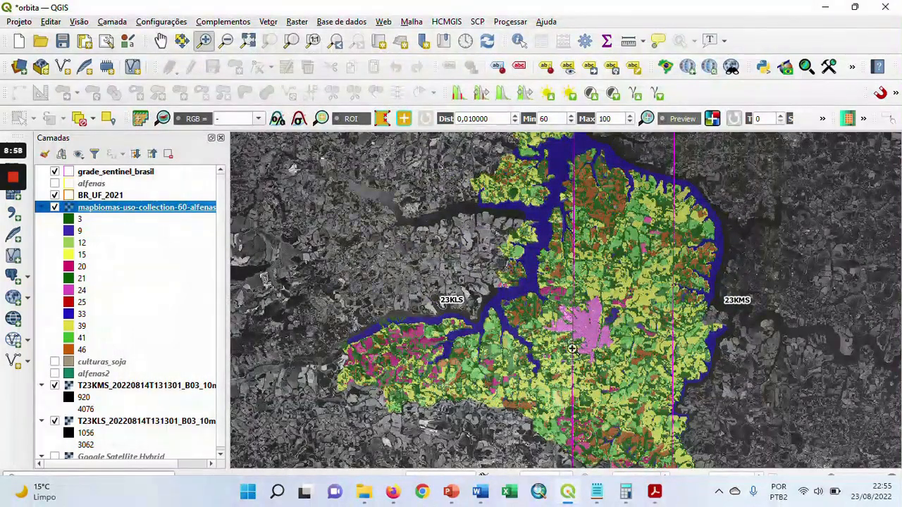
Hide the T23KMS and T23KLS B03 rasters, grade_sentinel_brasil and BR_UF_2021, leaving the MapBiomas layer displayed
scroll(595, 335, "up", 2)
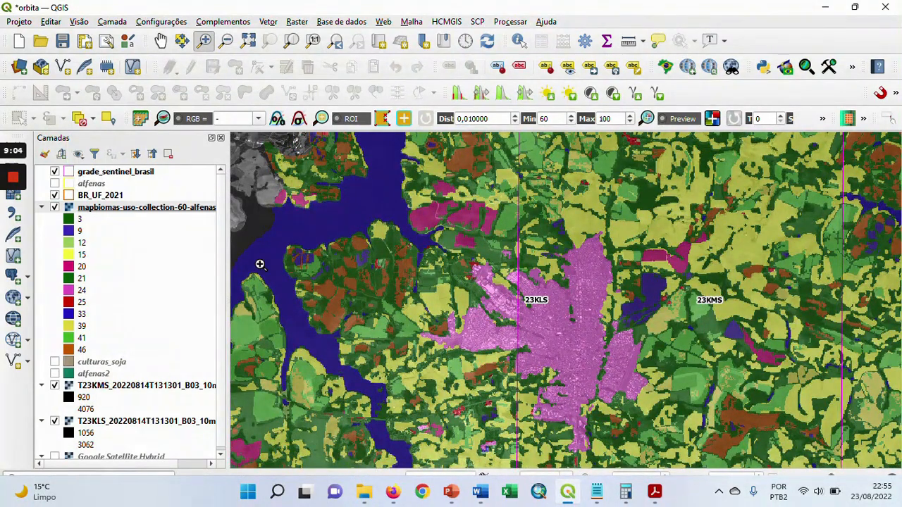
left_click_drag(218, 257, 218, 284)
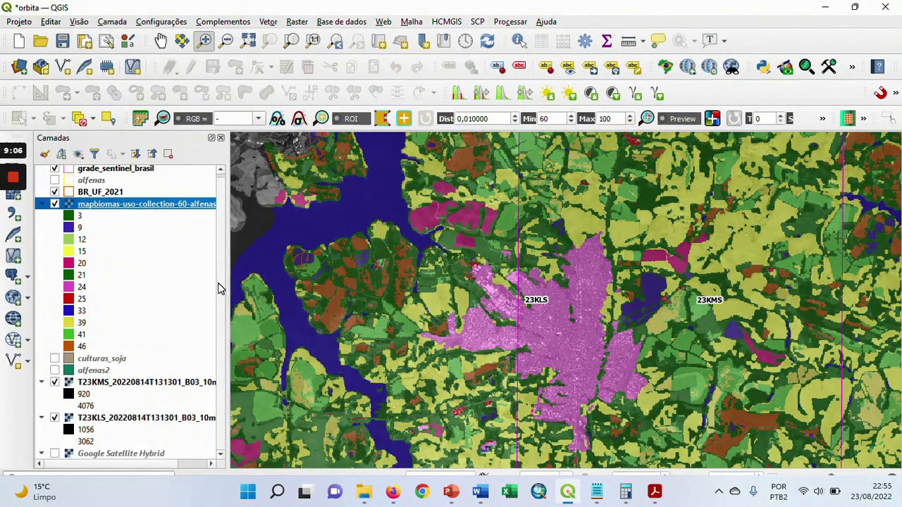
left_click(54, 383)
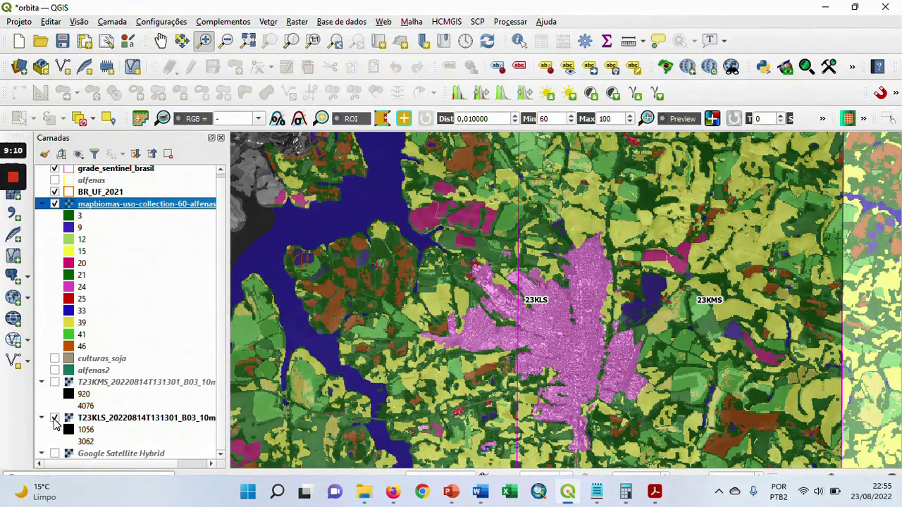
left_click(55, 418)
left_click(55, 170)
left_click(55, 192)
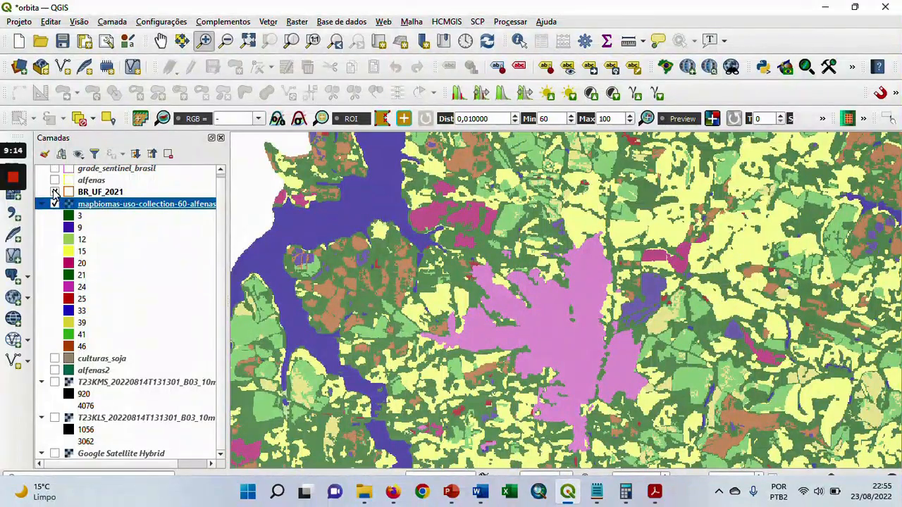
Show the Google Satellite Hybrid layer and set the MapBiomas layer's global opacity to 33.2%
left_click(55, 454)
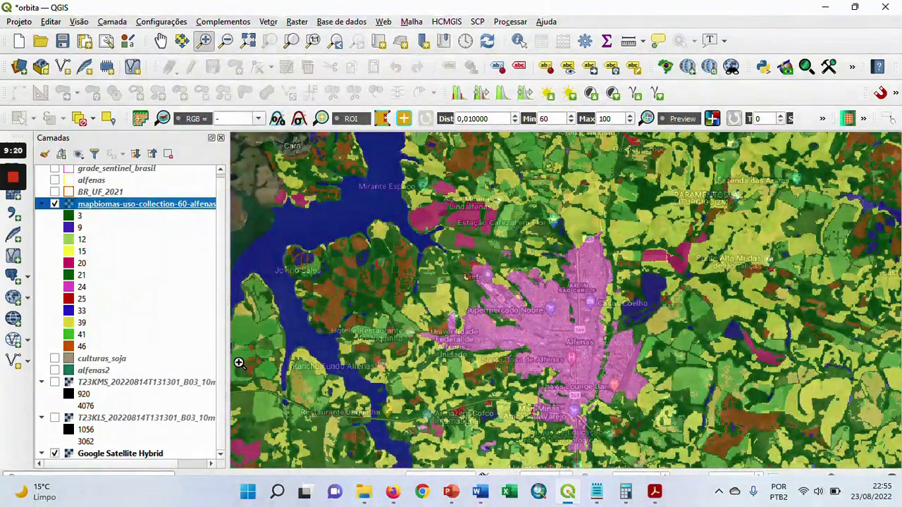
right_click(185, 205)
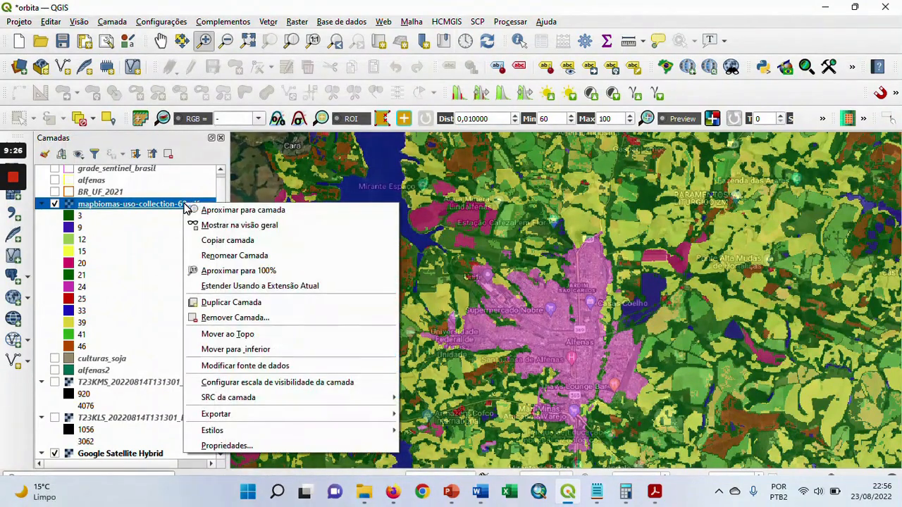
left_click(296, 446)
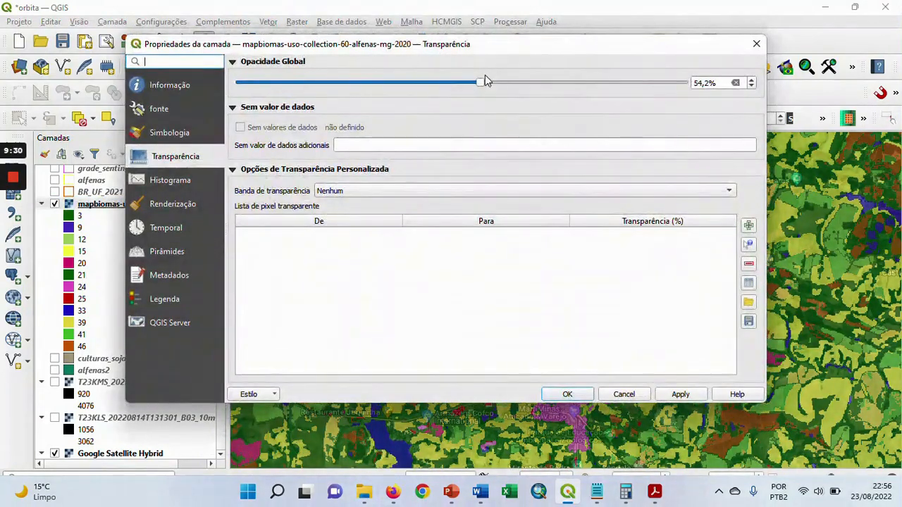
left_click_drag(481, 84, 388, 81)
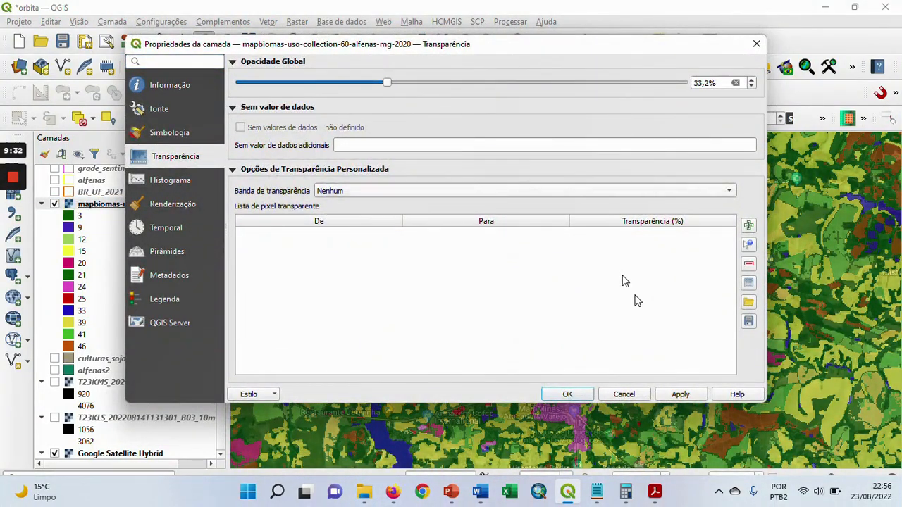
left_click(687, 396)
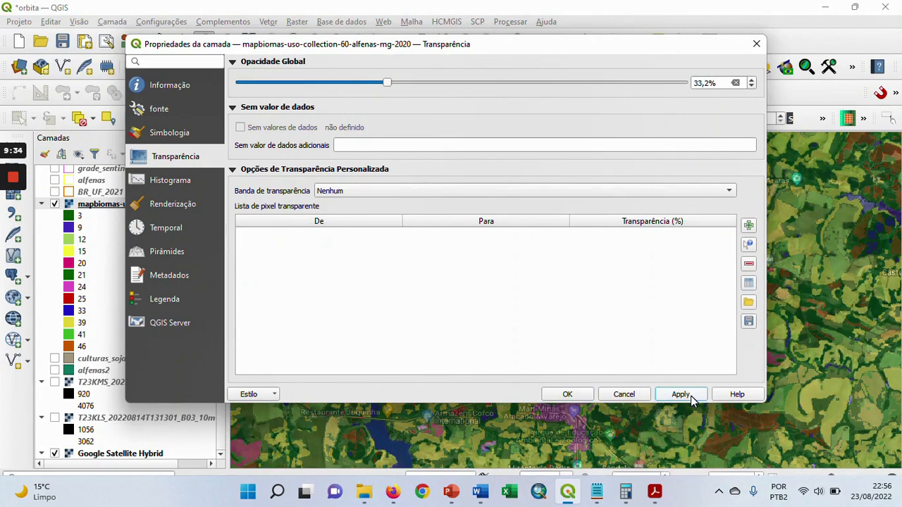
left_click(570, 394)
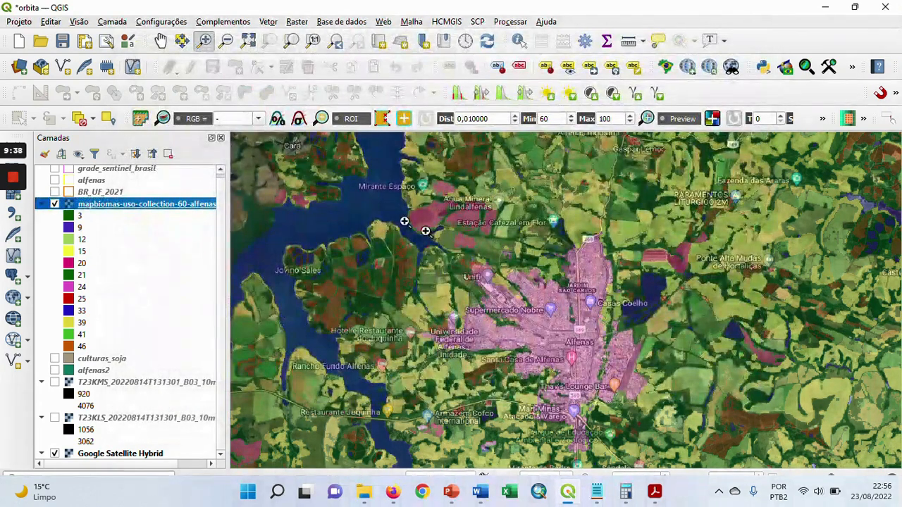
Zoom in on the town of Alfenas and toggle the MapBiomas layer's visibility repeatedly to compare its classes with the satellite imagery
left_click_drag(354, 204, 641, 426)
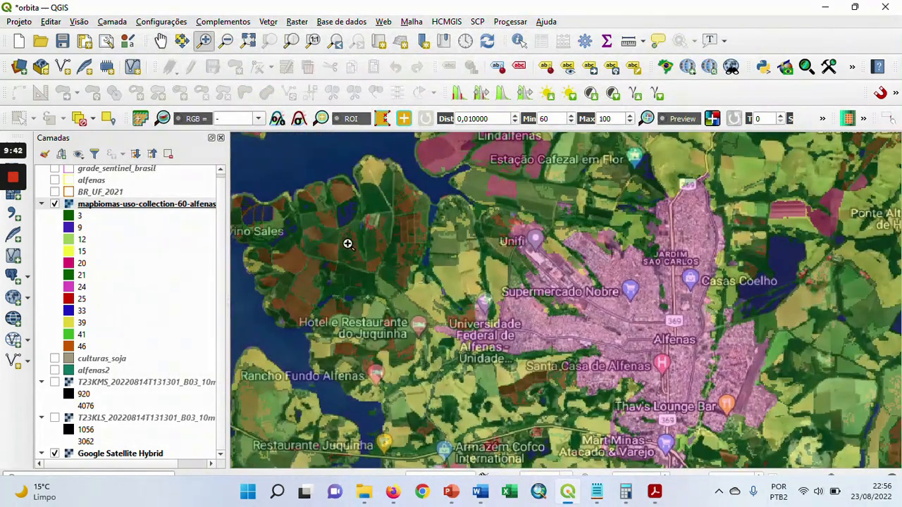
left_click(55, 209)
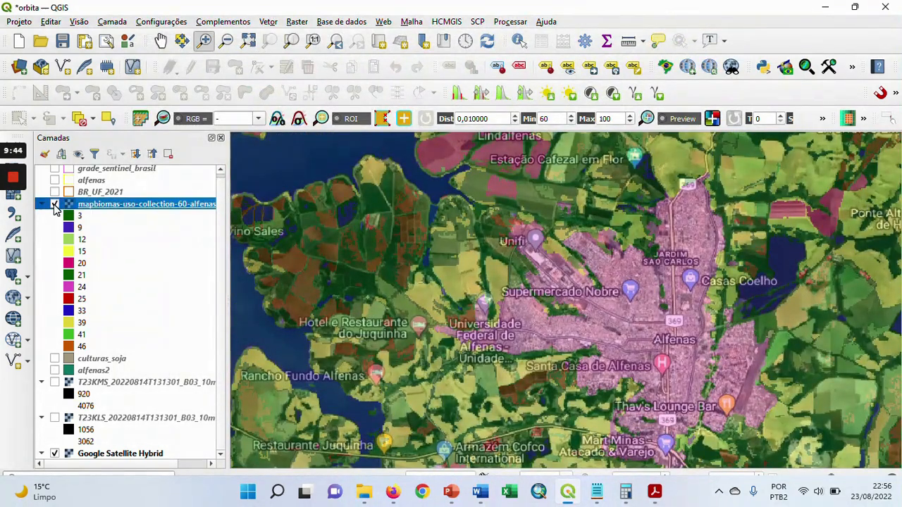
left_click(55, 205)
left_click(55, 205)
left_click(55, 205)
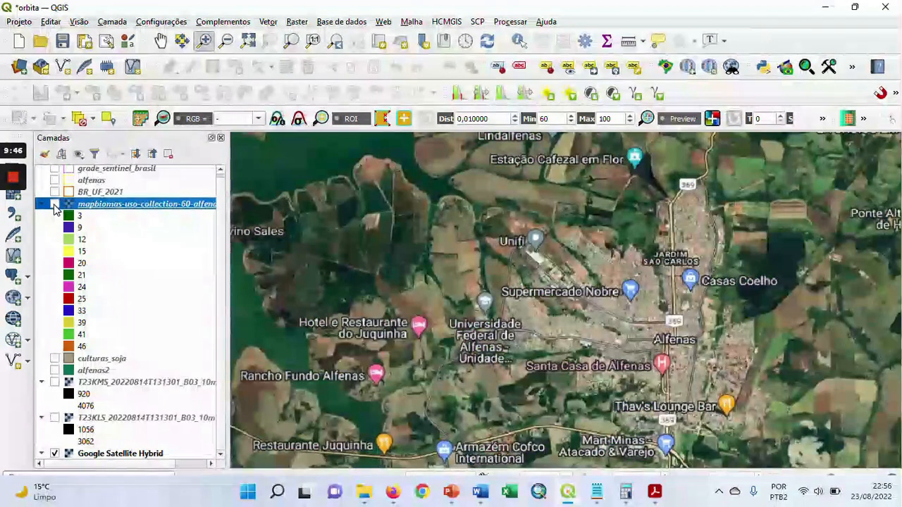
left_click(55, 205)
left_click(55, 206)
left_click(55, 205)
left_click(55, 205)
left_click(55, 205)
left_click(55, 205)
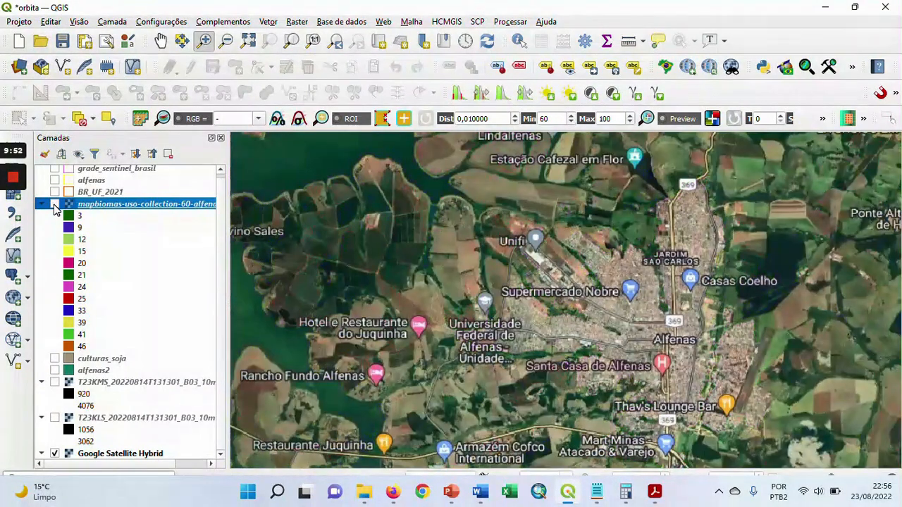
left_click(55, 205)
left_click(55, 205)
left_click(55, 205)
left_click(55, 205)
left_click(55, 205)
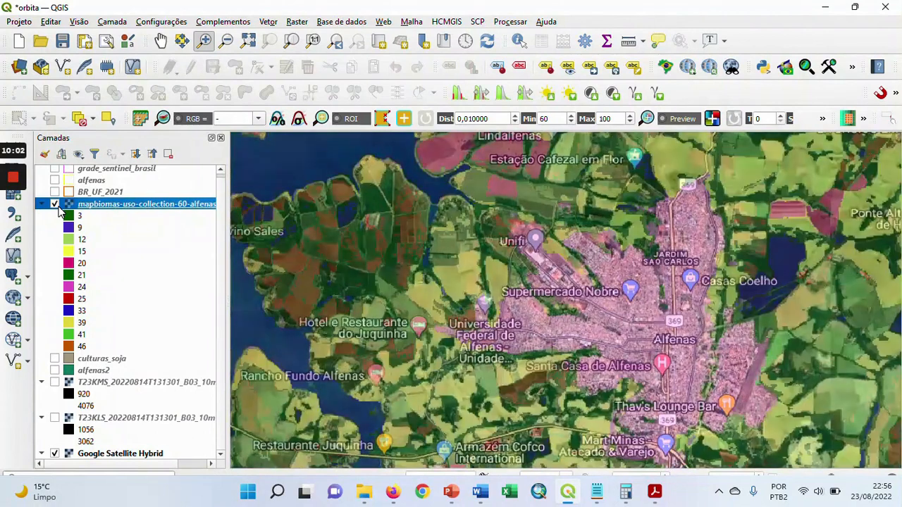
Set the MapBiomas layer's global opacity to 100% and toggle its visibility once to compare it with the satellite imagery
right_click(107, 207)
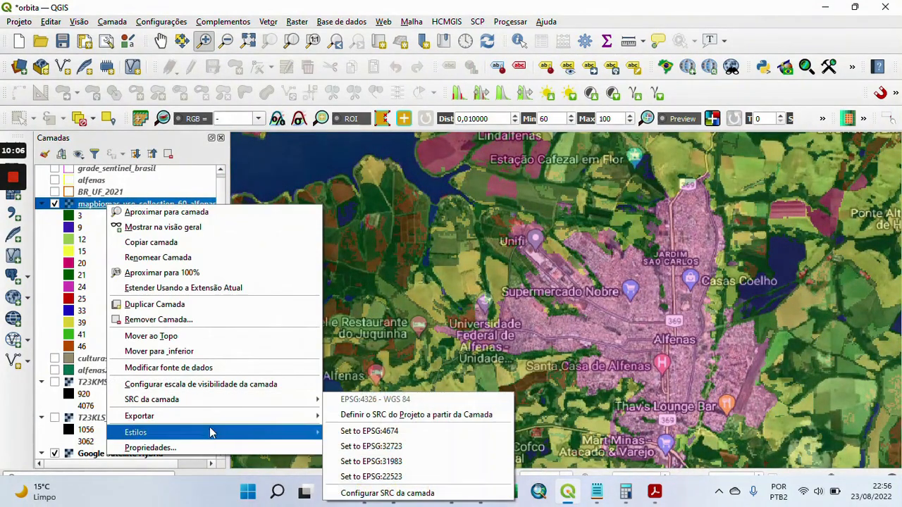
left_click(200, 448)
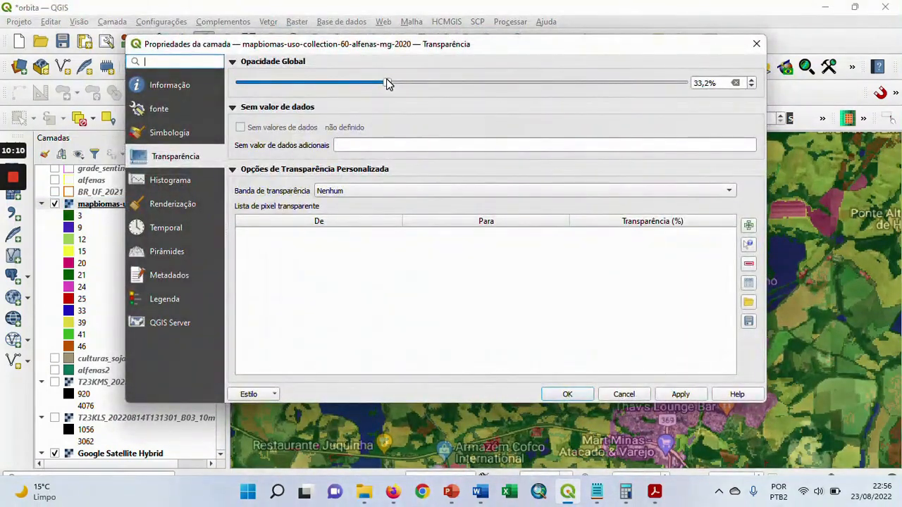
left_click_drag(386, 83, 692, 87)
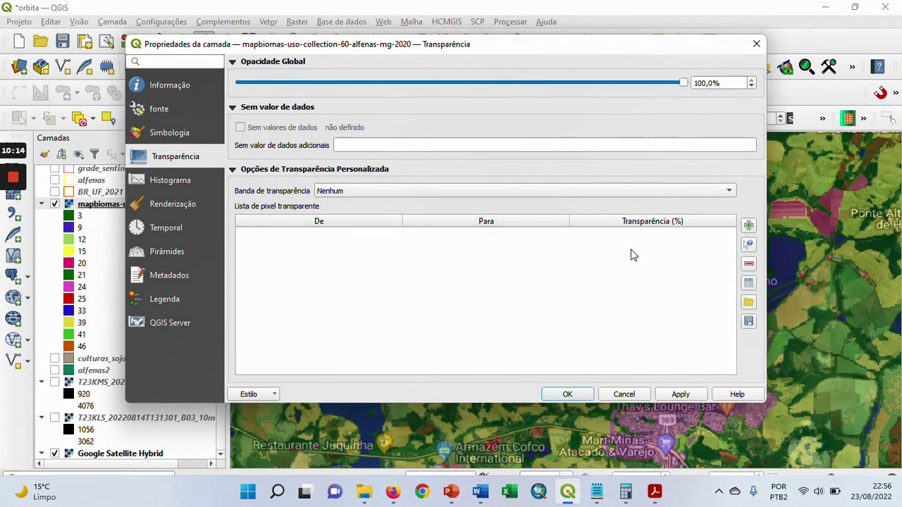
left_click(682, 395)
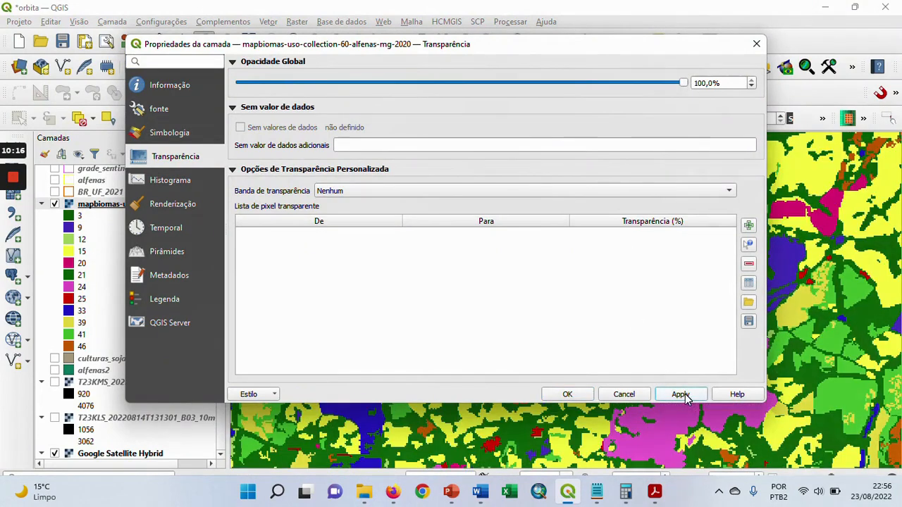
left_click(567, 394)
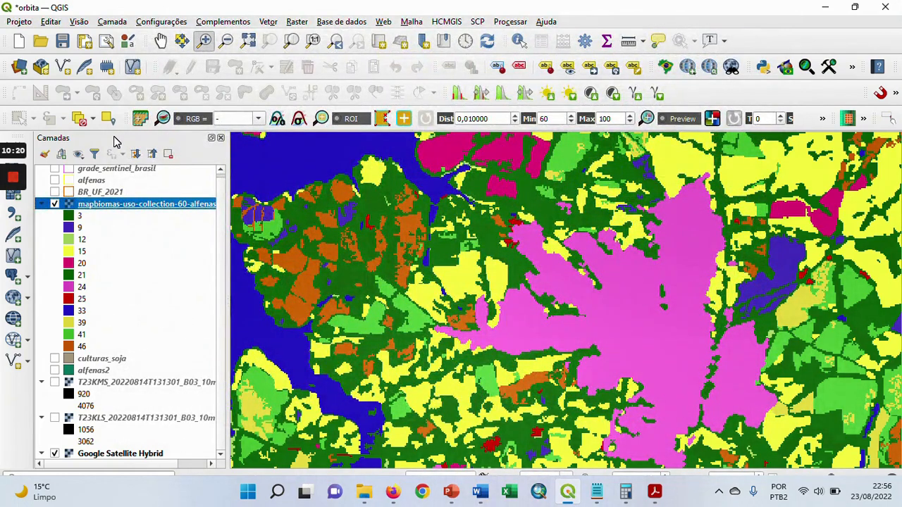
left_click(55, 204)
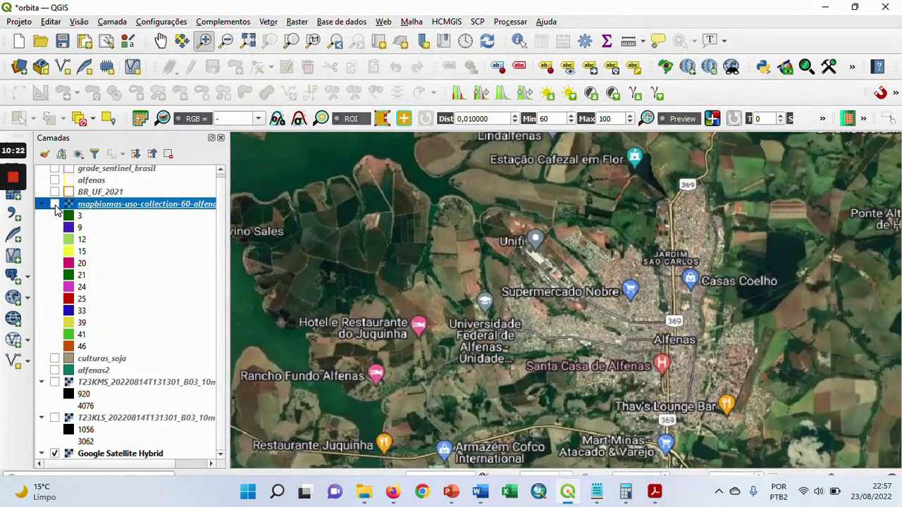
left_click(55, 204)
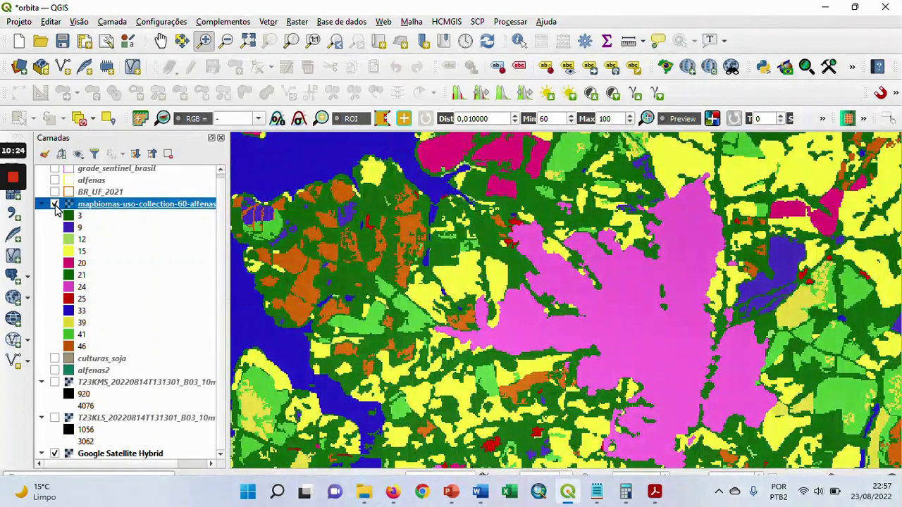
mouse_move(12, 179)
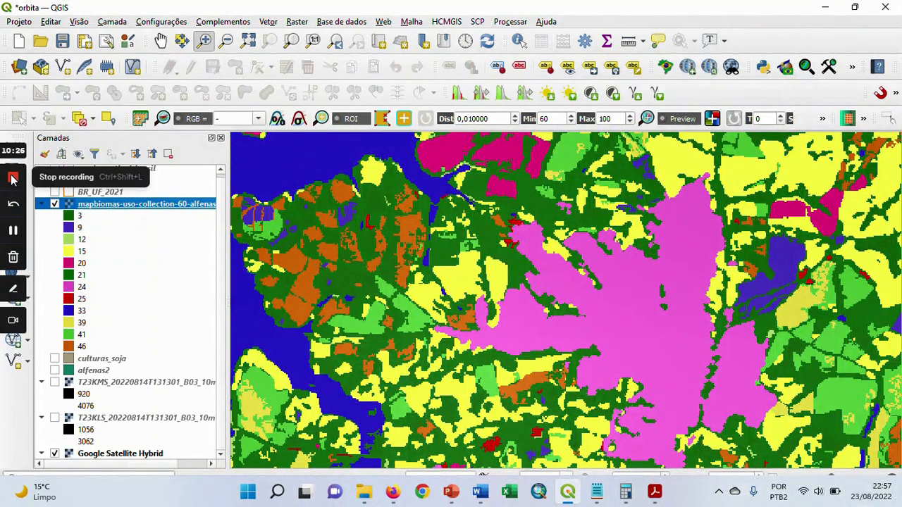
left_click(13, 180)
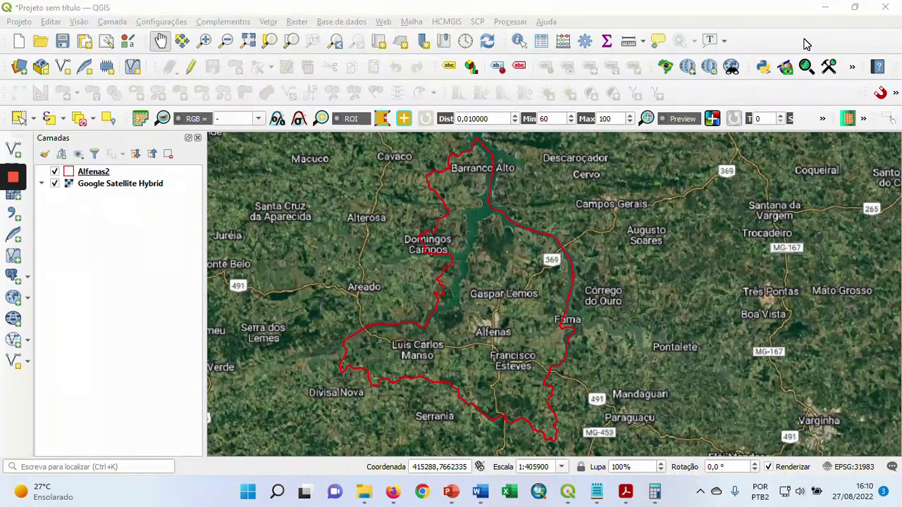
scroll(509, 321, "up", 1)
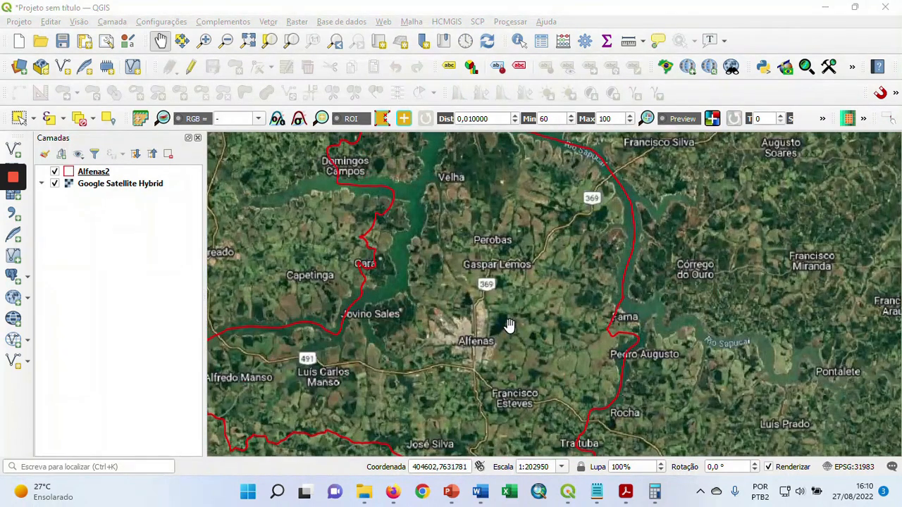
scroll(509, 324, "down", 1)
left_click_drag(508, 326, 506, 301)
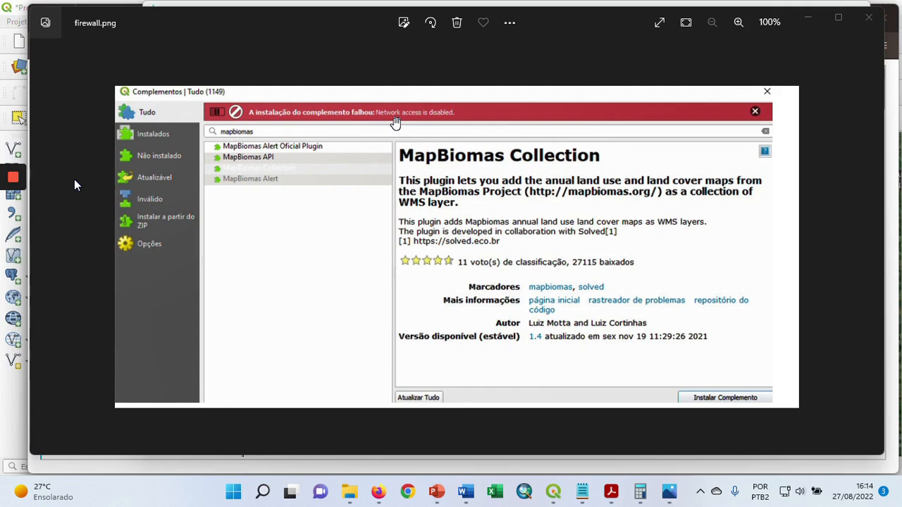
Close the firewall.png image, find Firewall e proteção de rede in Windows by searching "fire", and open its allowed applications settings
key("alt+F4")
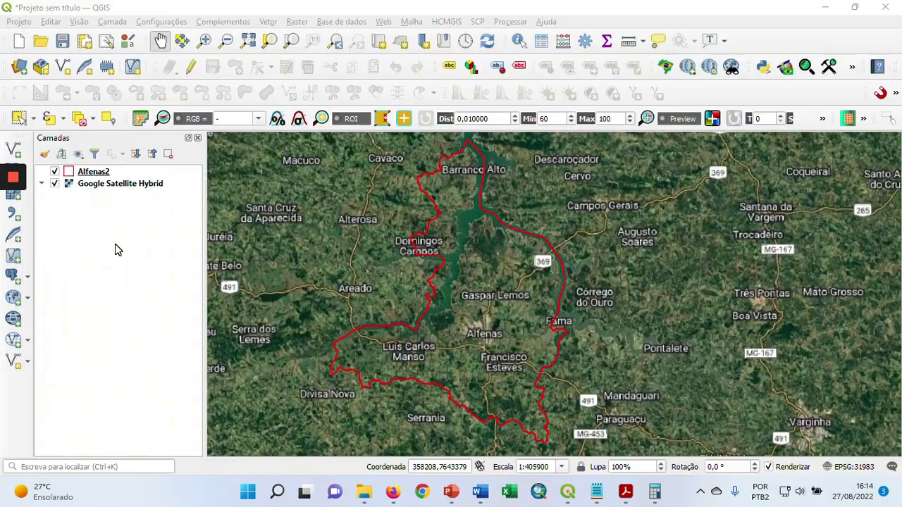
left_click(278, 492)
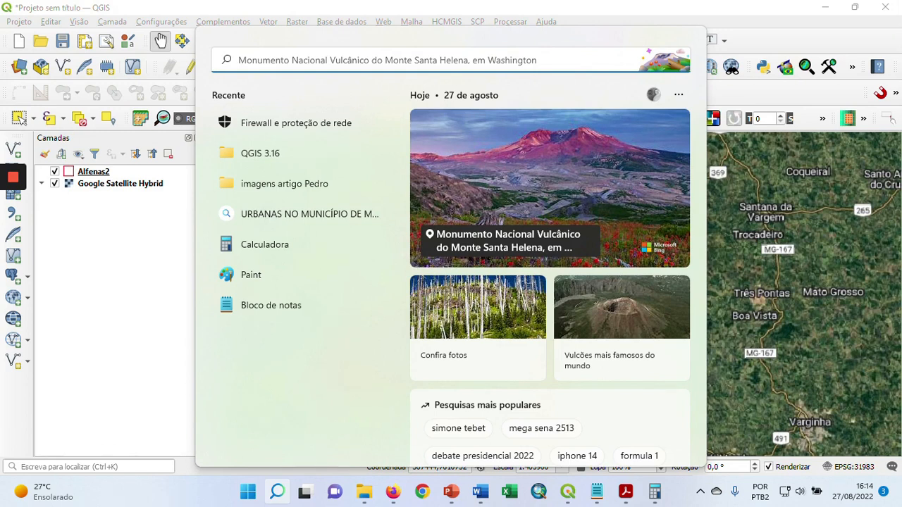
type("firefox")
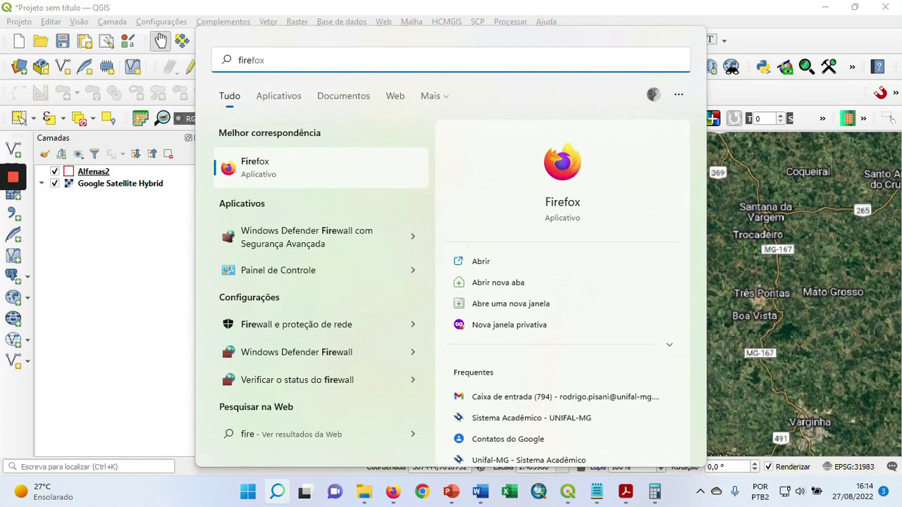
left_click(311, 327)
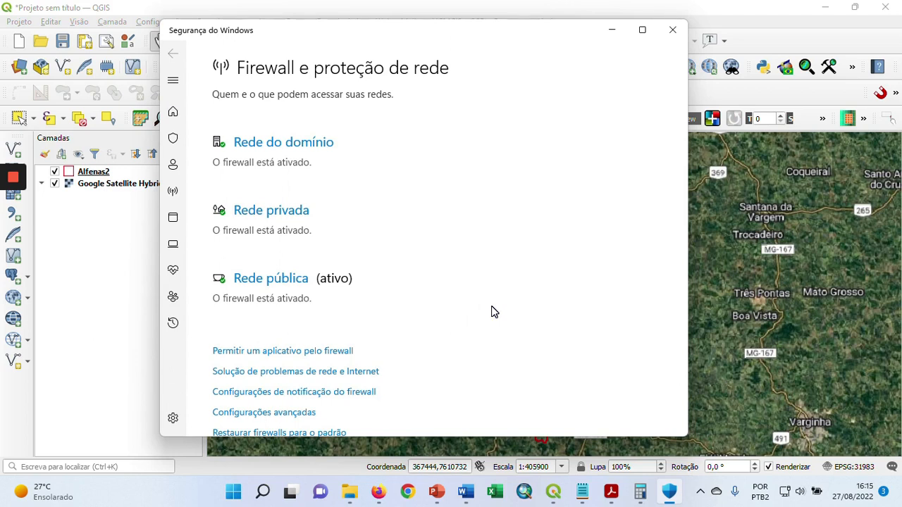
left_click(312, 359)
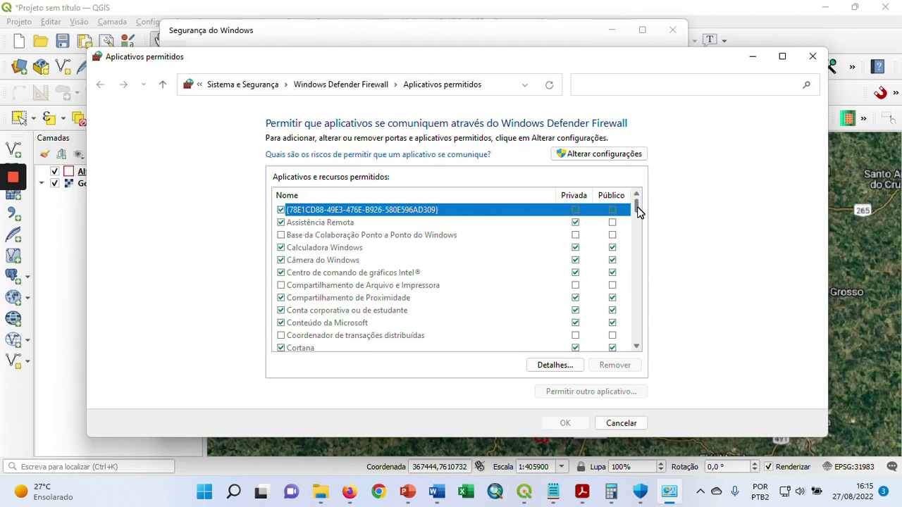
Enable changes to the Windows Defender Firewall allowed applications and start browsing for another application to add
mouse_move(638, 211)
left_mouse_down()
mouse_move(637, 341)
mouse_move(650, 222)
mouse_move(641, 199)
left_mouse_up()
left_click(601, 157)
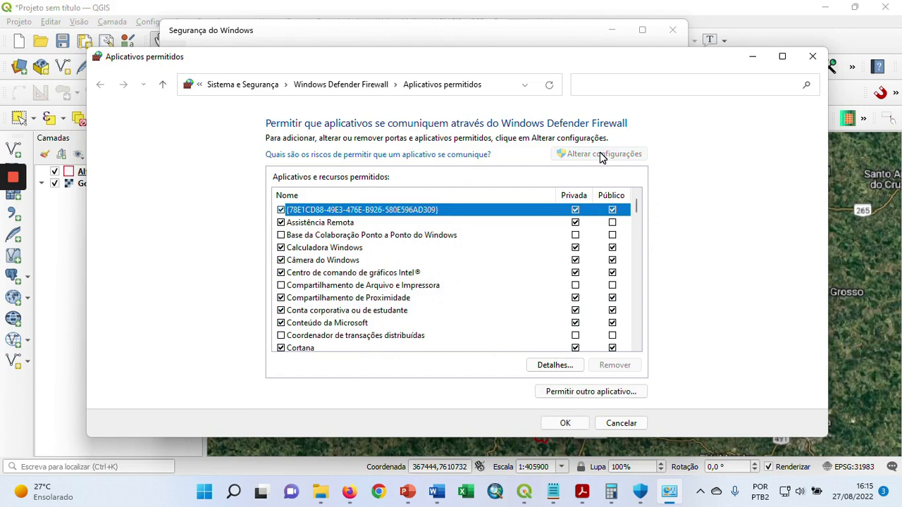
left_click(585, 393)
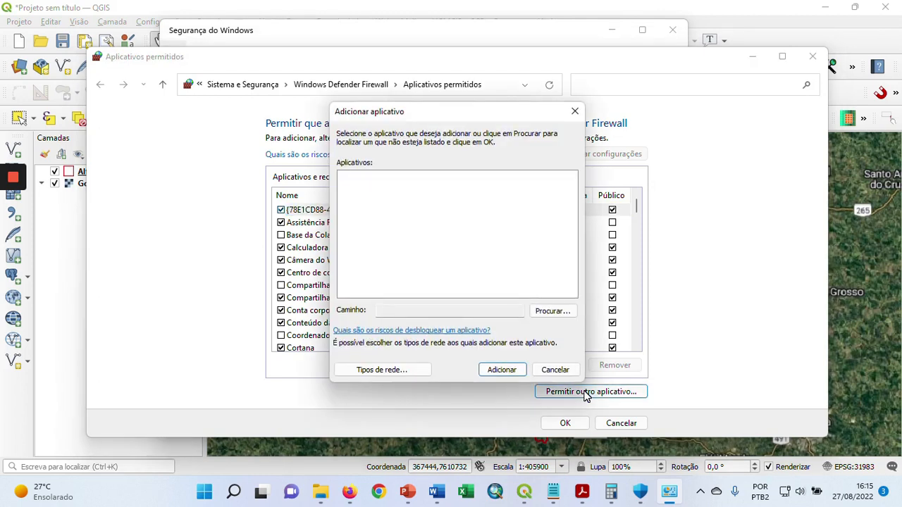
left_click(554, 314)
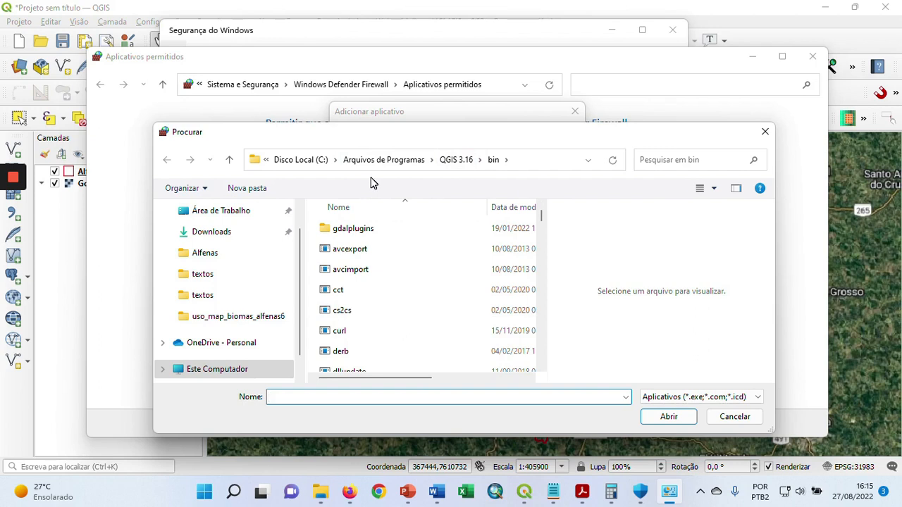
Browse from Este Computador through Disco Local (C:) and Arquivos de Programas to the bin folder of QGIS 3.16
left_click(233, 377)
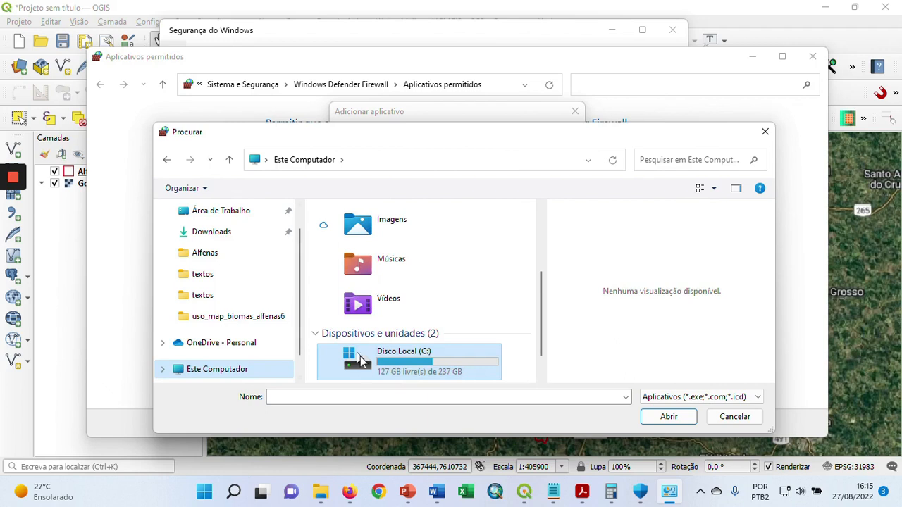
double_click(366, 365)
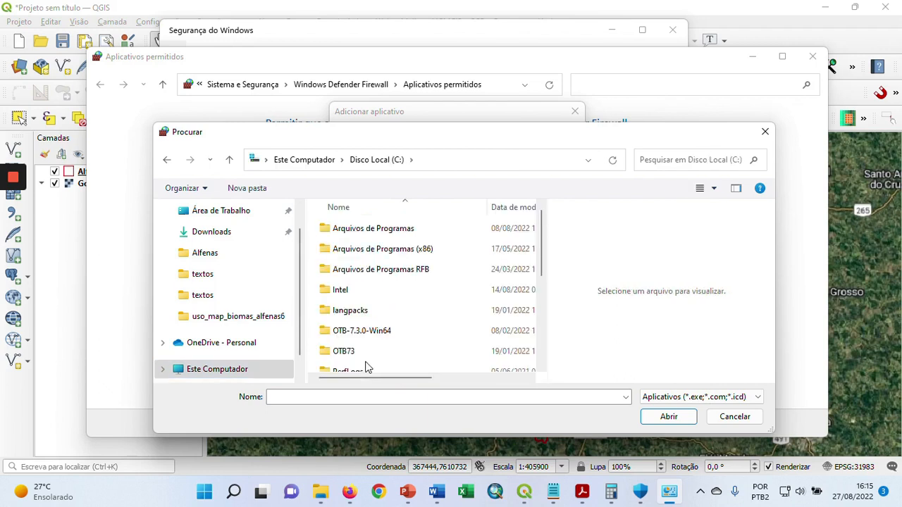
double_click(414, 229)
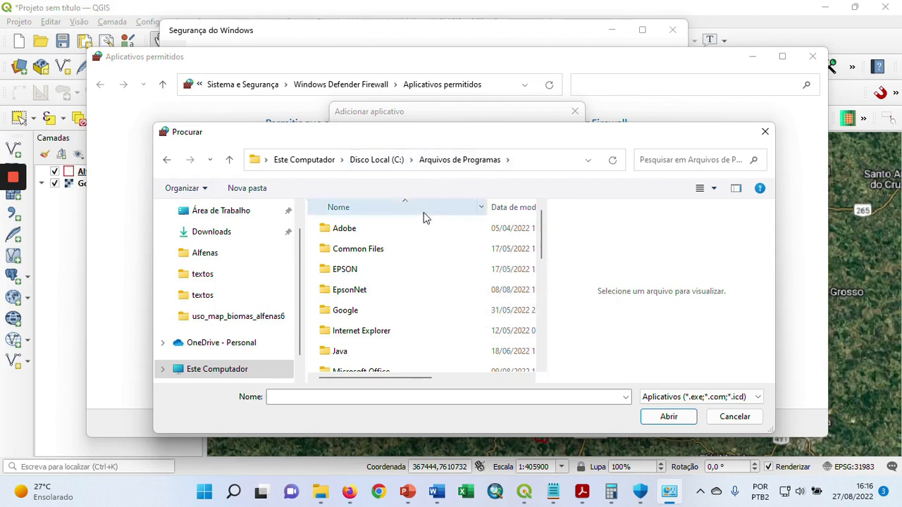
scroll(408, 249, "down", 3)
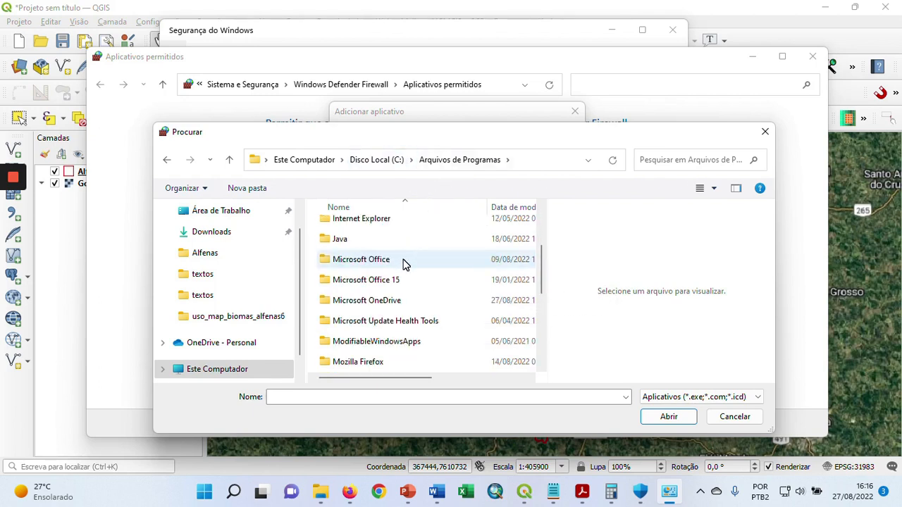
scroll(403, 265, "down", 2)
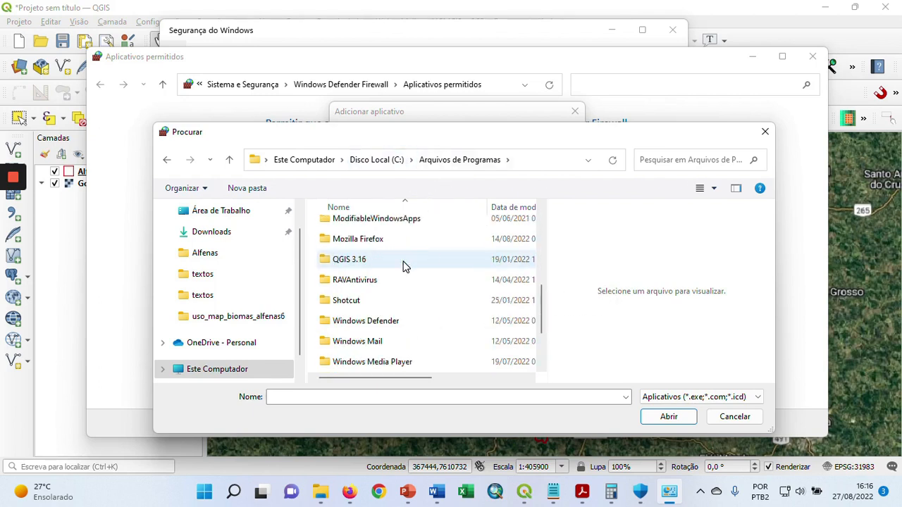
double_click(325, 262)
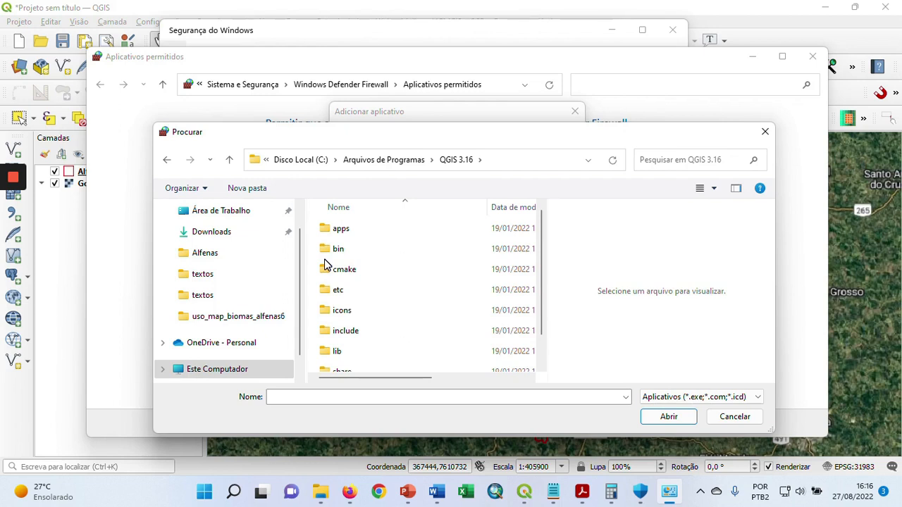
left_click(324, 254)
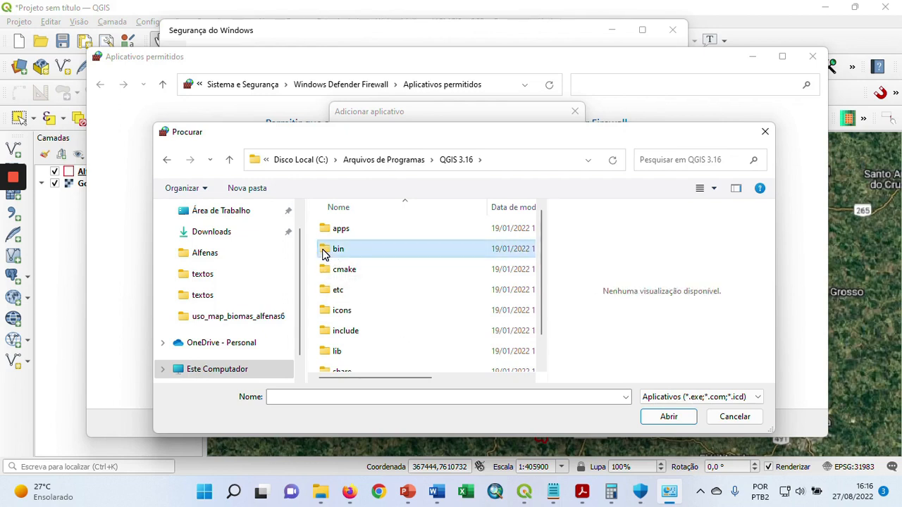
double_click(324, 255)
Choose the qgis-ltr-bin-g7 application in the bin folder as the program to allow through the firewall
scroll(376, 279, "down", 2)
scroll(374, 281, "down", 10)
scroll(377, 279, "down", 10)
scroll(378, 280, "down", 10)
scroll(381, 285, "down", 3)
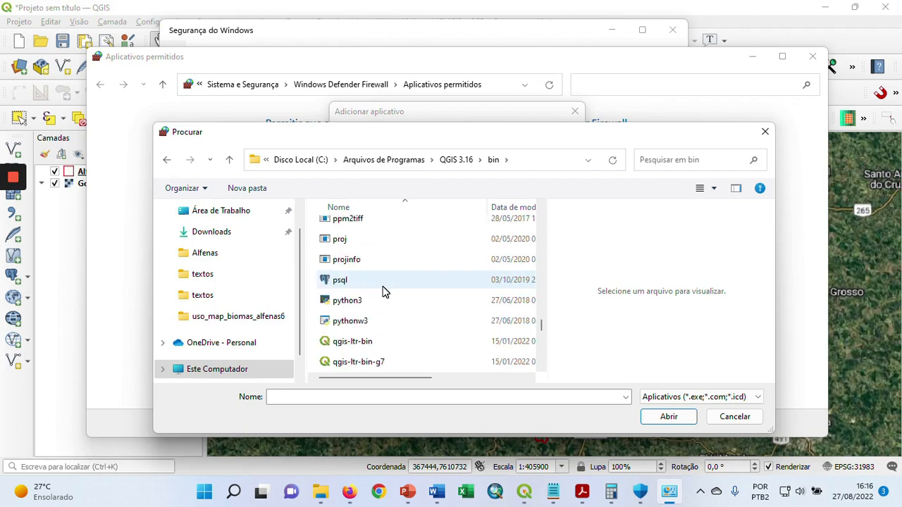
scroll(384, 290, "down", 1)
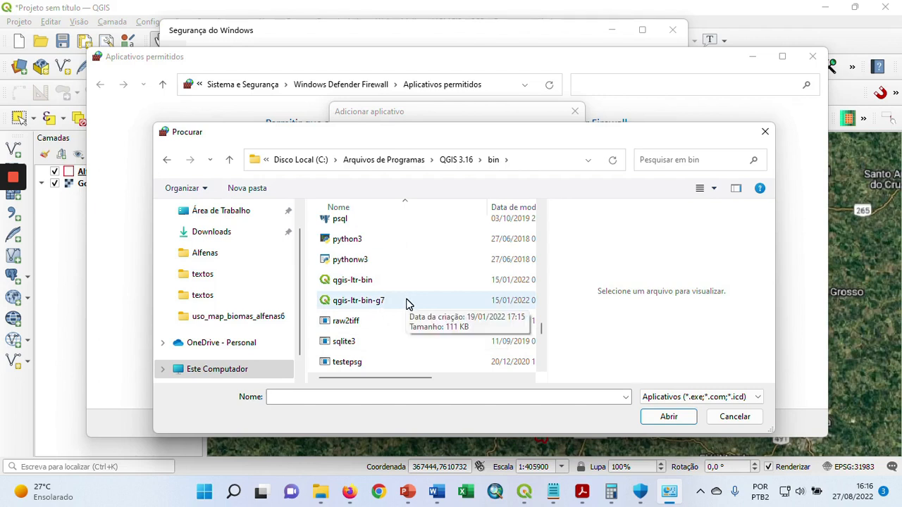
left_click(406, 303)
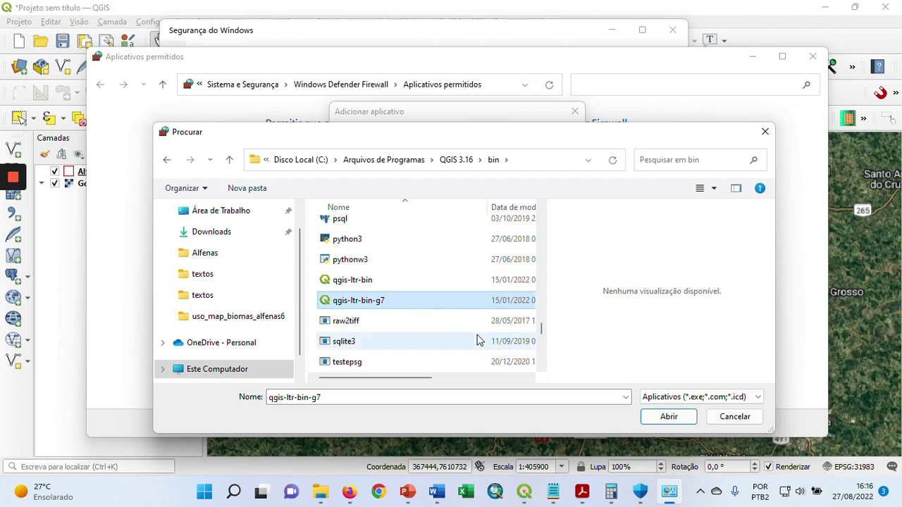
left_click(659, 415)
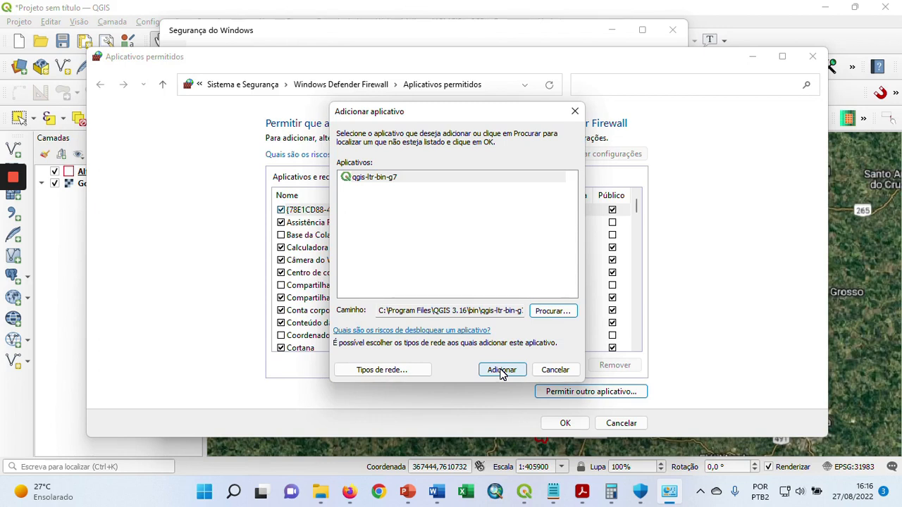
Try to add qgis-ltr-bin-g7 to the allowed applications, cancel the firewall changes and close Segurança do Windows
left_click(502, 371)
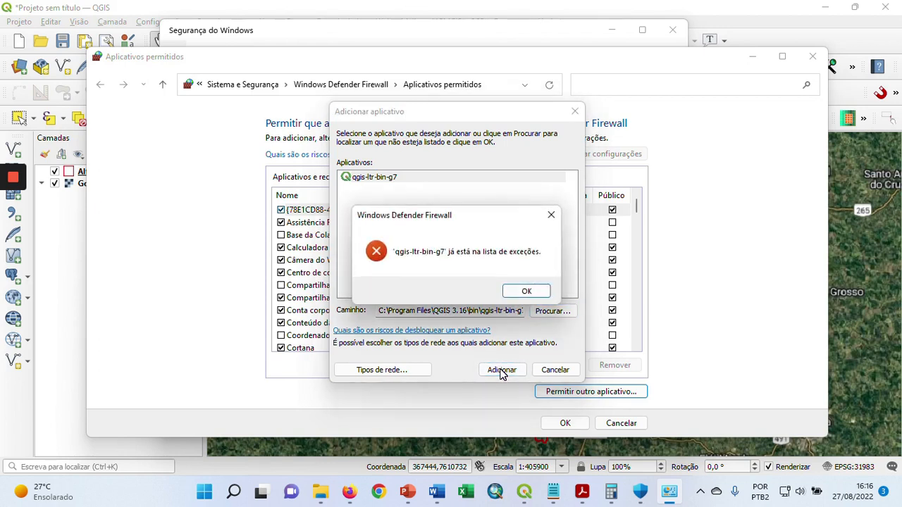
left_click(527, 294)
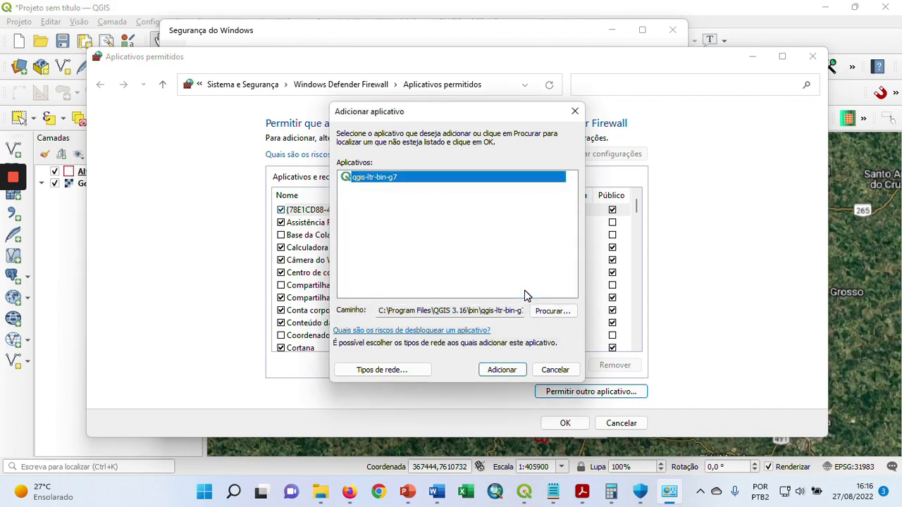
left_click(554, 370)
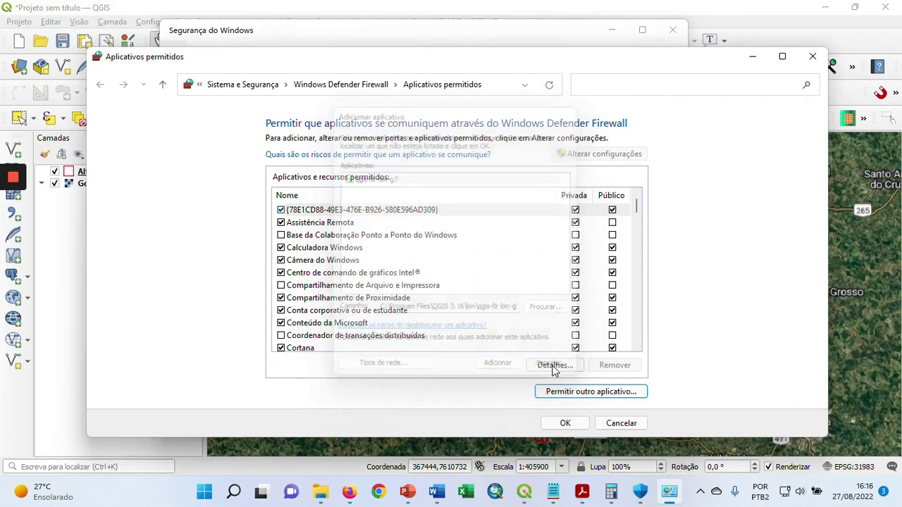
left_click(620, 423)
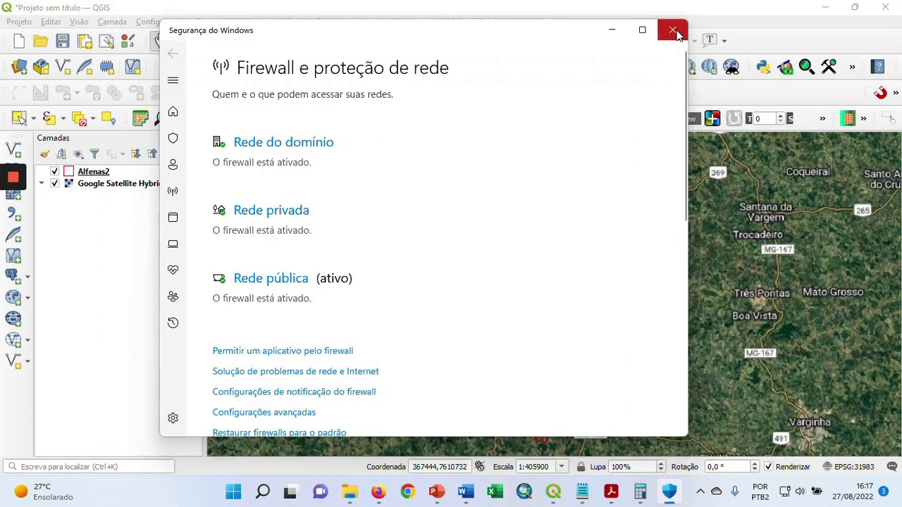
left_click(673, 31)
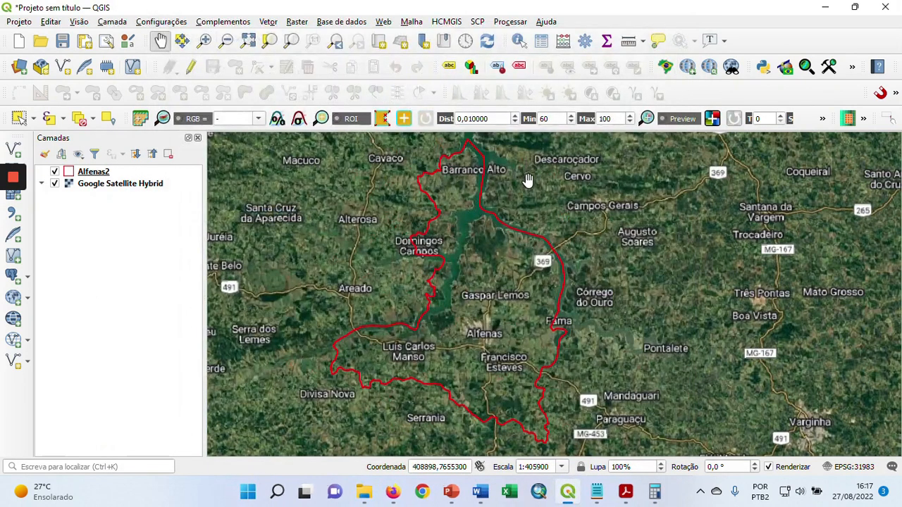
Open the QGIS plugin manager and look up MapBiomas Collection among the installed plugins with the search text "MapBio"
left_click(237, 24)
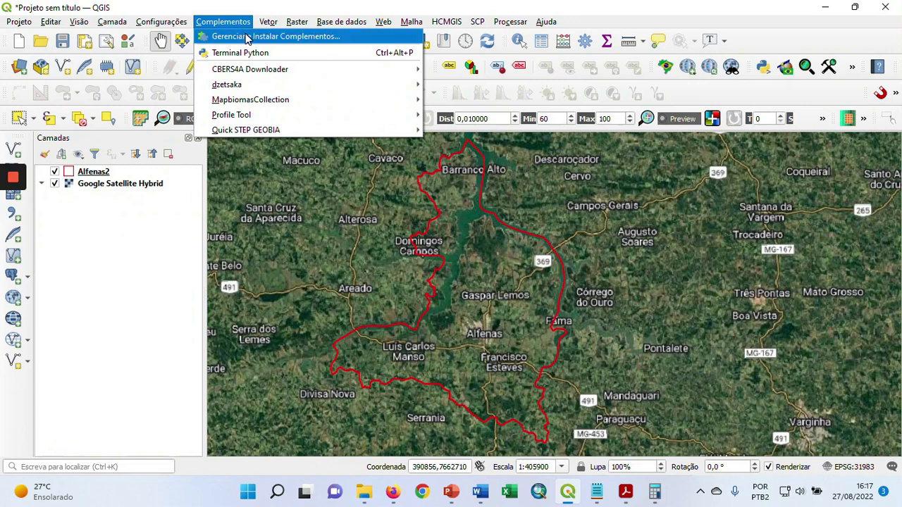
left_click(247, 36)
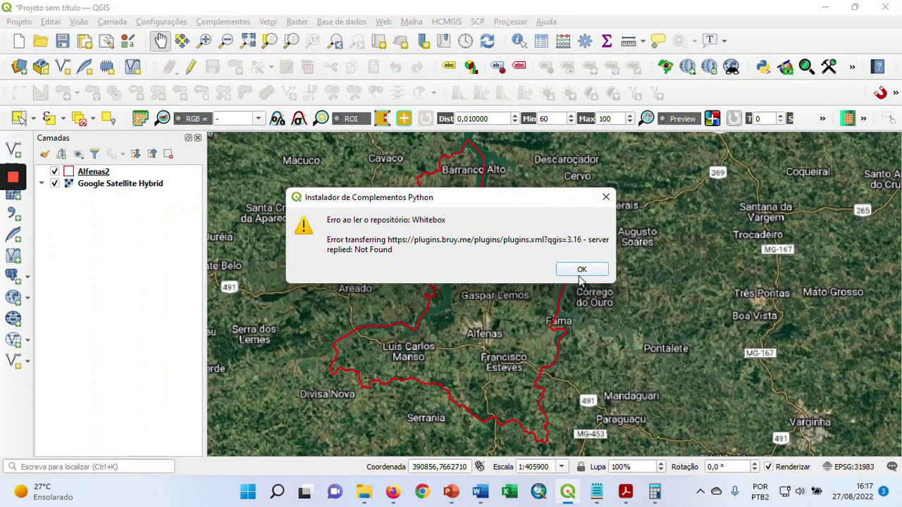
left_click(579, 271)
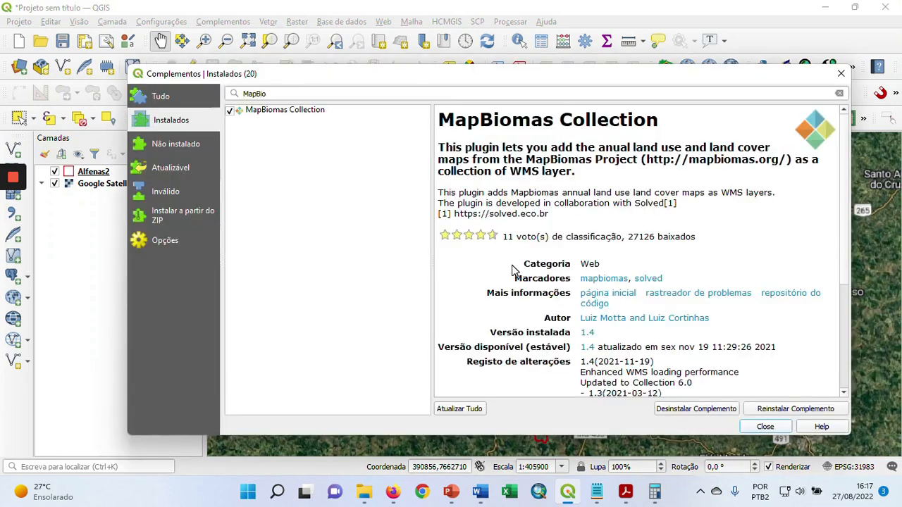
left_click(179, 144)
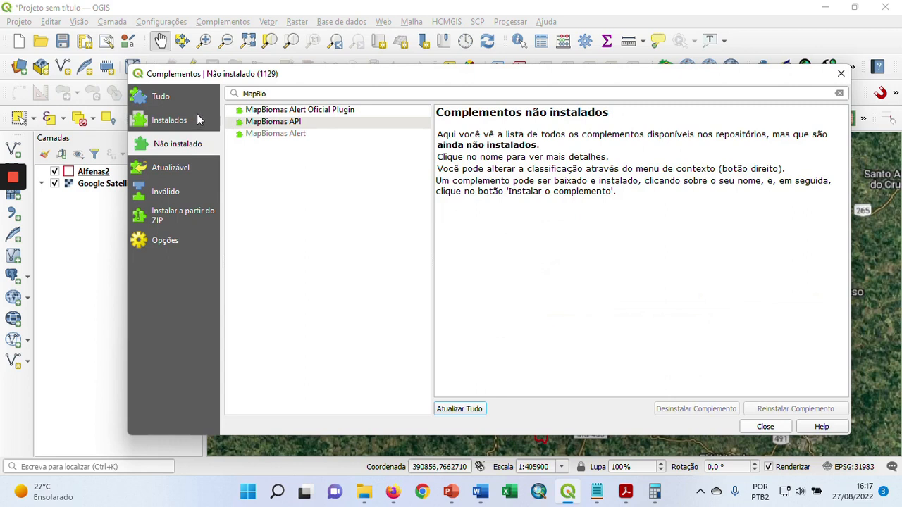
left_click(192, 121)
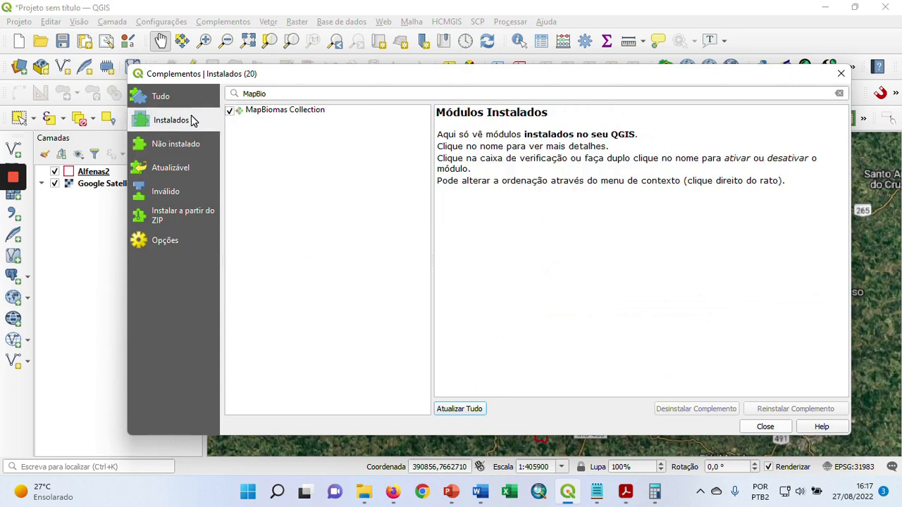
left_click(299, 94)
key("BackSpace")
type("o")
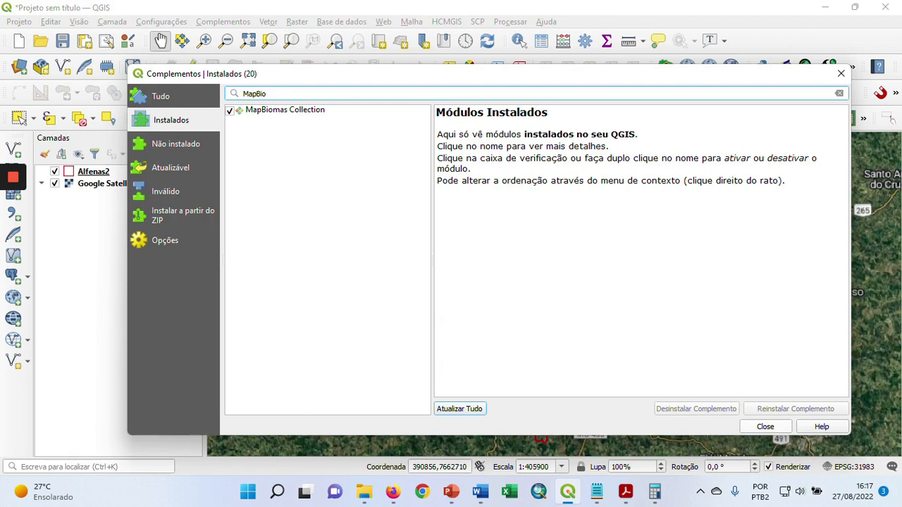
left_click(298, 113)
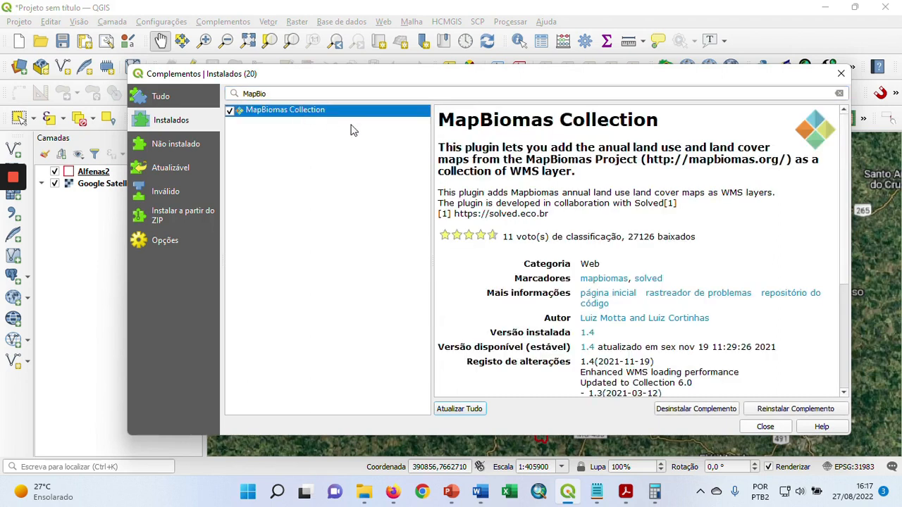
Compare the not-installed and installed MapBiomas plugins, examine the author entry of MapBiomas Collection, and close the plugin manager
left_click(182, 150)
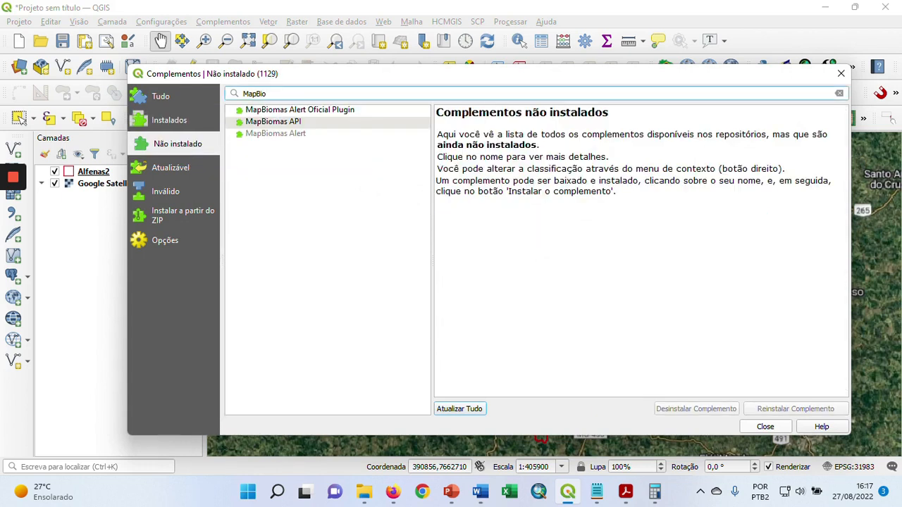
left_click(199, 125)
left_click(292, 113)
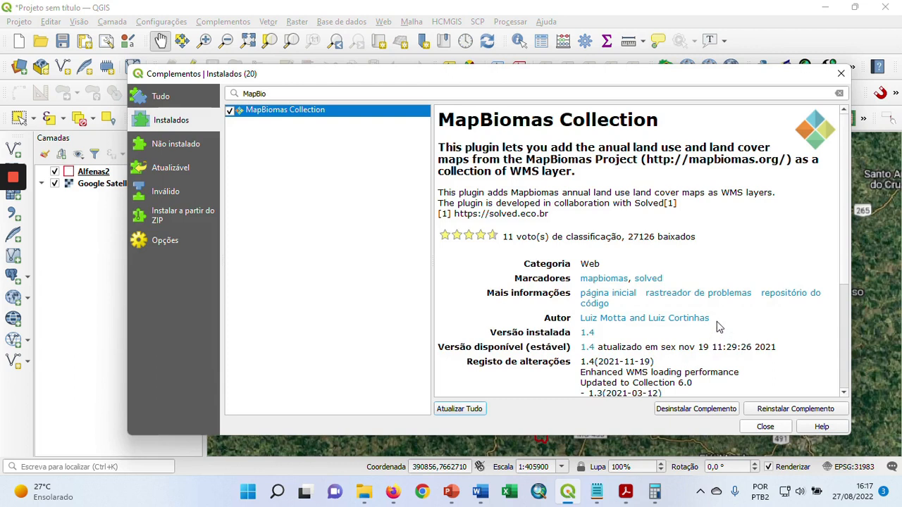
left_click_drag(708, 318, 581, 318)
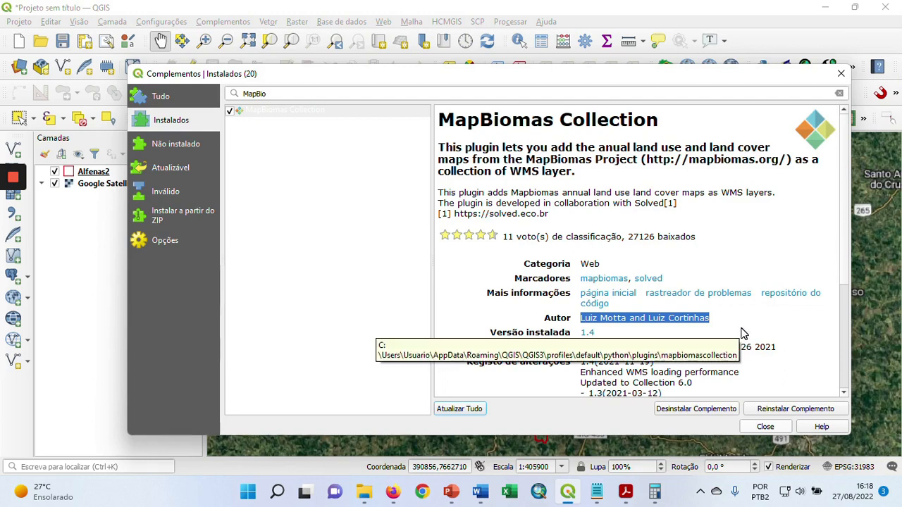
left_click(767, 427)
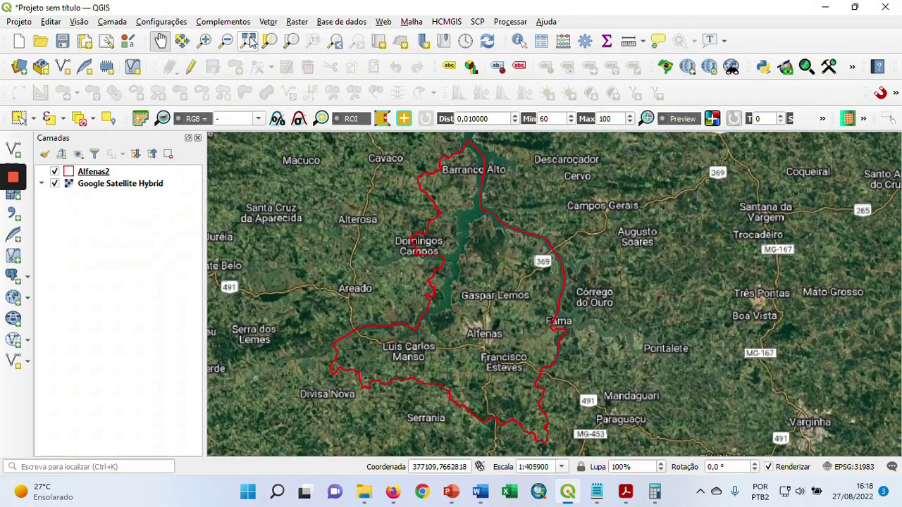
Load the land cover layer with the Mapbiomas Collection plugin and move the Alfenas2 boundary above it in the layer order
left_click(236, 23)
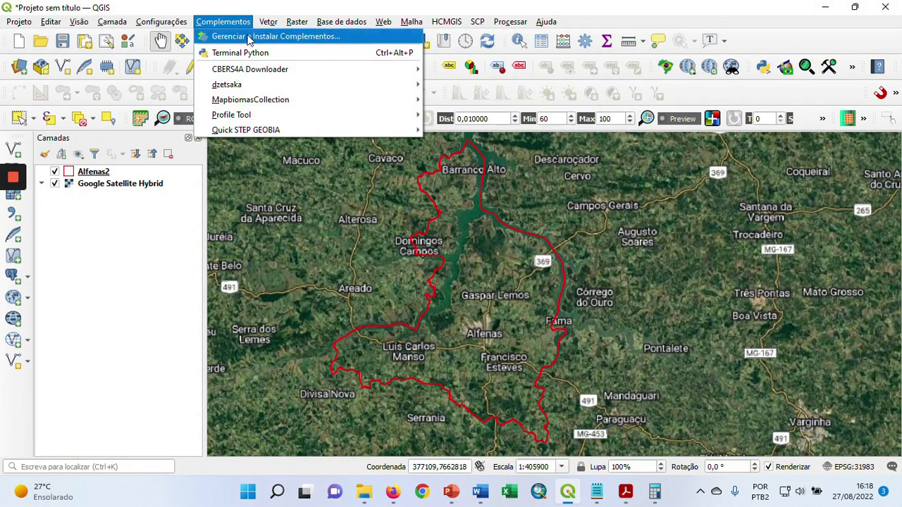
mouse_move(271, 100)
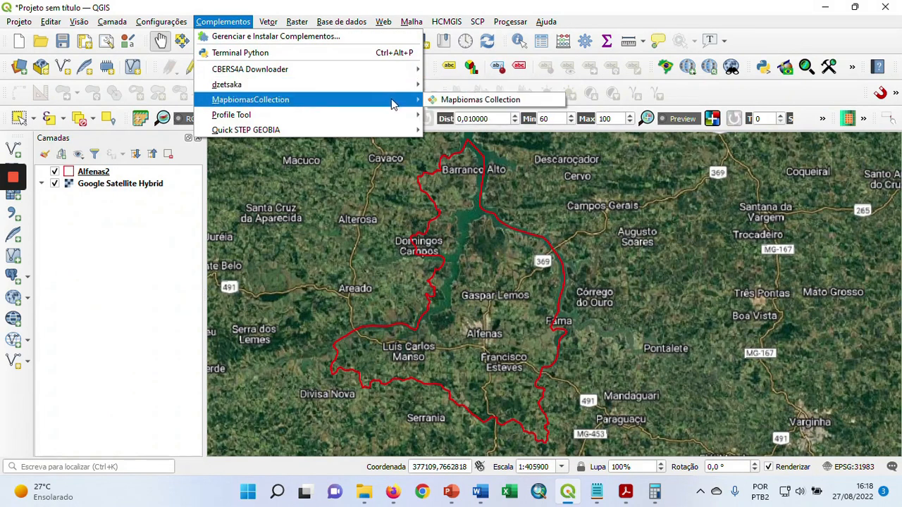
left_click(477, 103)
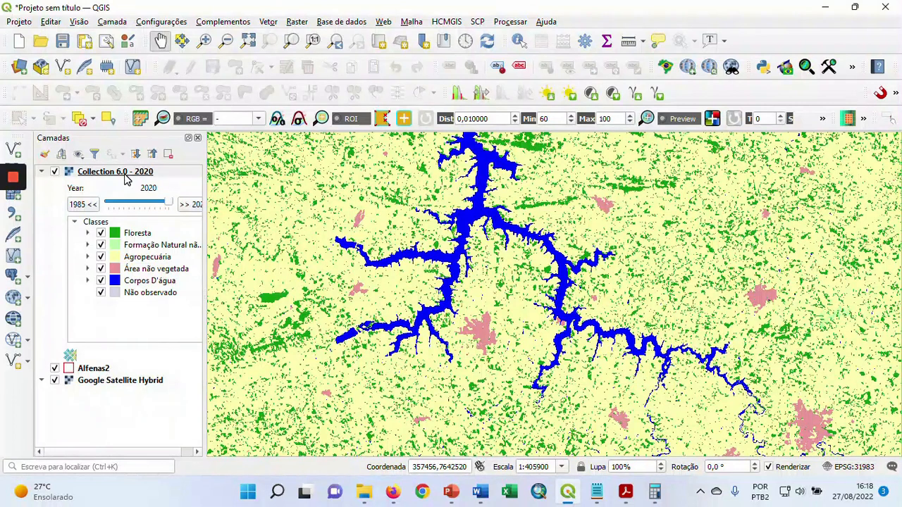
left_click_drag(107, 373, 125, 174)
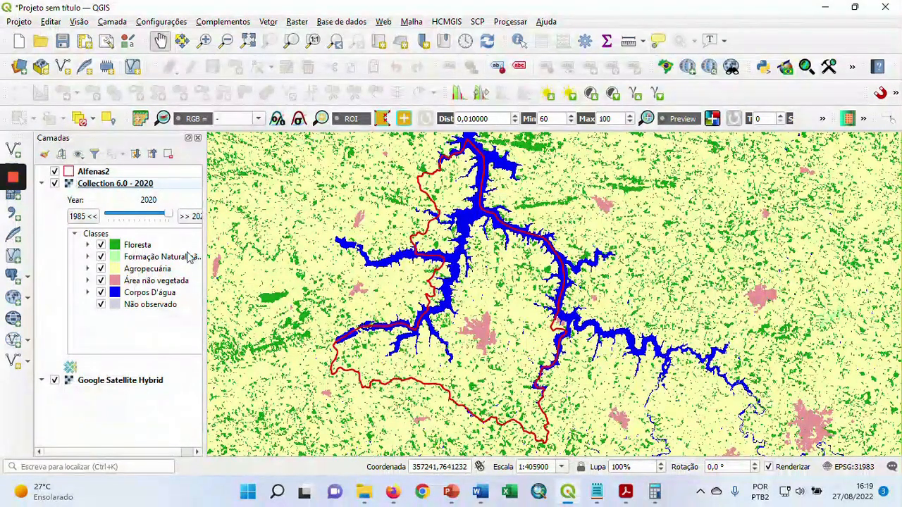
Enable the Floresta Natural subclass under Floresta in the Collection 6.0 layer and expand the Formação Natural não Florestal class
left_click_drag(205, 251, 262, 250)
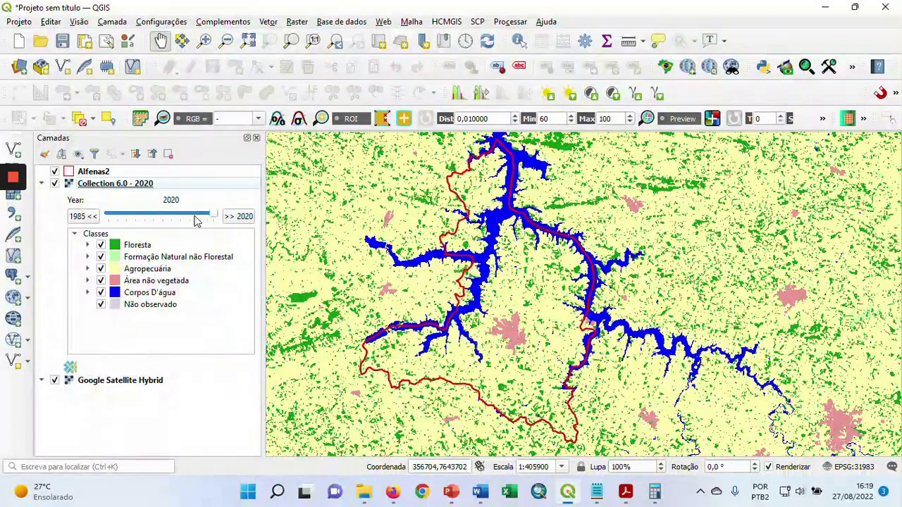
left_click(87, 245)
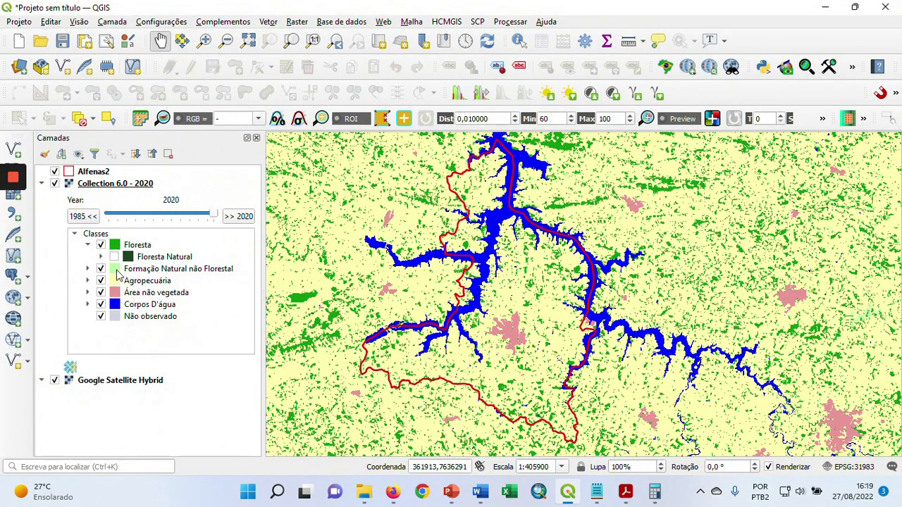
left_click(115, 258)
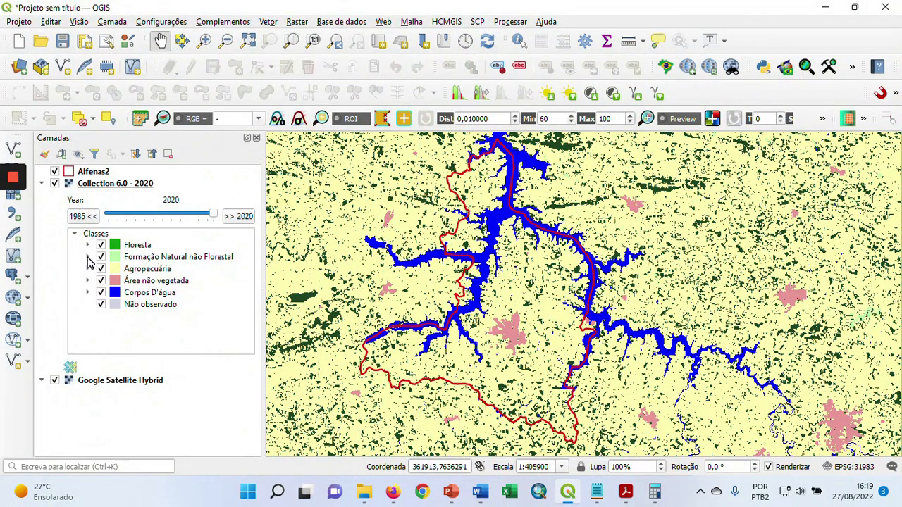
left_click(87, 258)
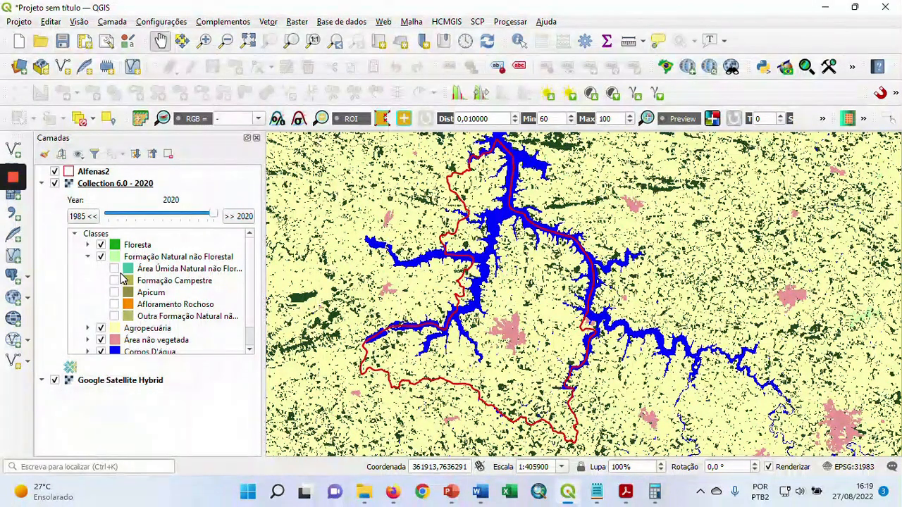
Enable the Área Úmida Natural subclass under Formação Natural não Florestal and inspect its patches on the map around Alfenas
left_click(114, 270)
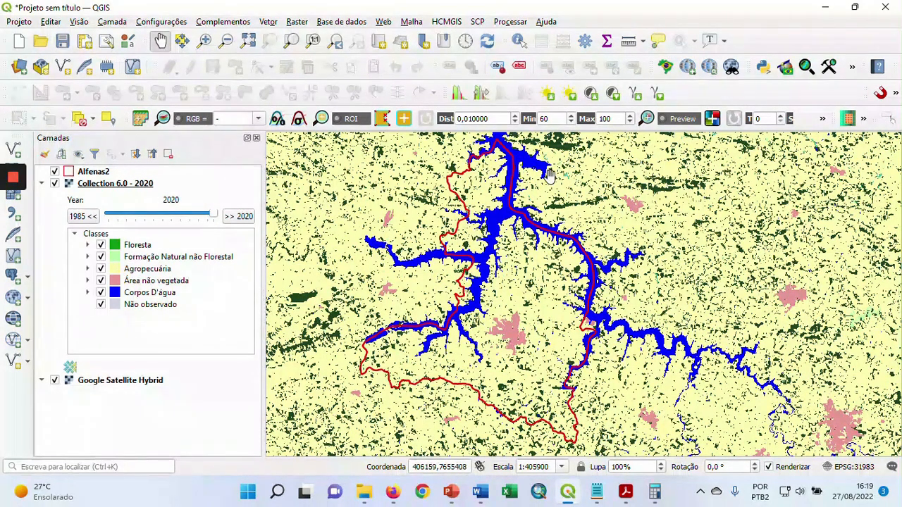
scroll(571, 178, "up", 1)
scroll(570, 178, "up", 1)
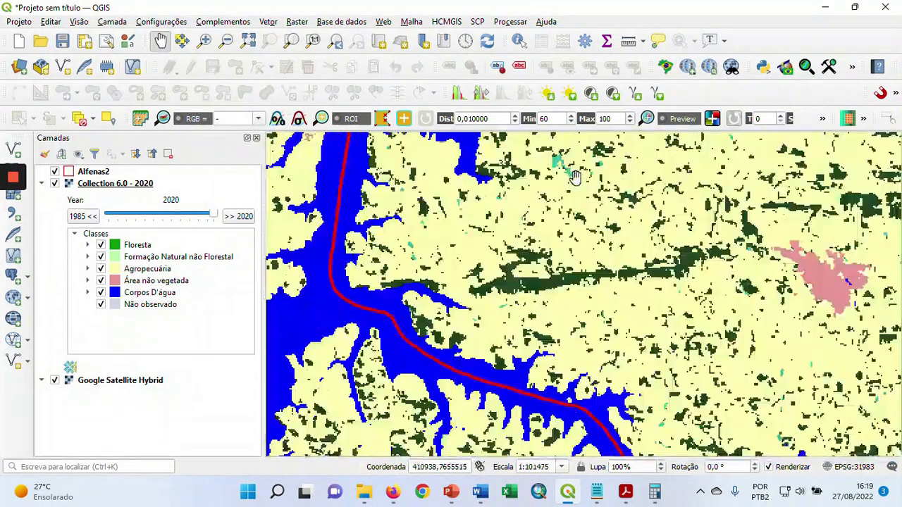
scroll(576, 176, "down", 1)
left_click_drag(507, 321, 551, 231)
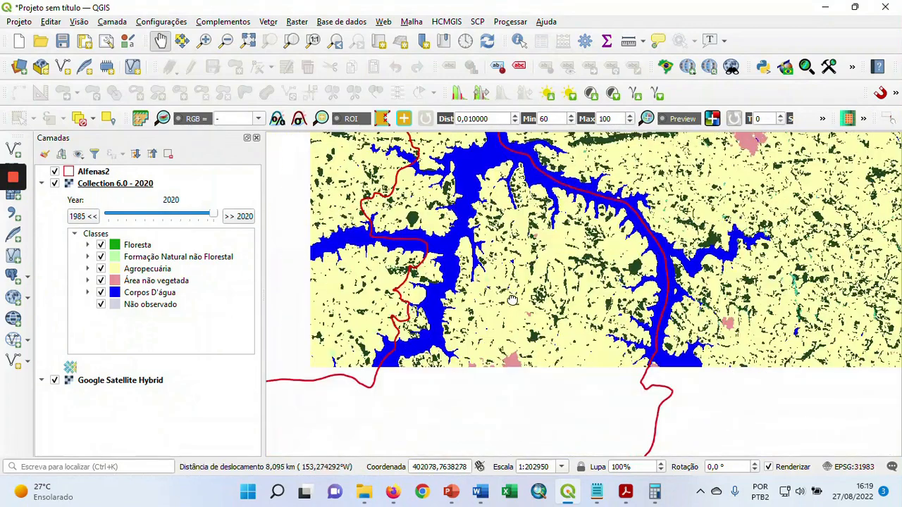
scroll(511, 296, "down", 1)
left_click_drag(495, 318, 484, 317)
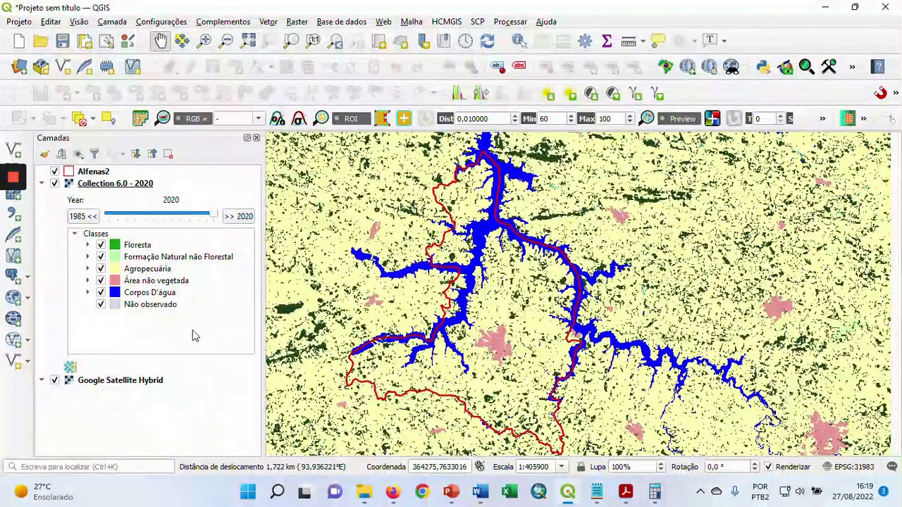
Enable the Pastagem and Agricultura subclasses under Agropecuária in the Collection 6.0 layer
left_click(87, 269)
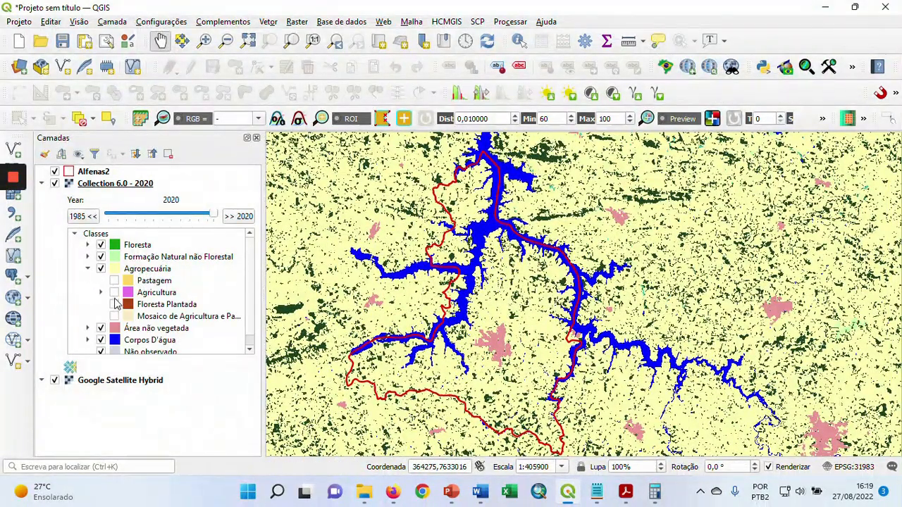
left_click(114, 280)
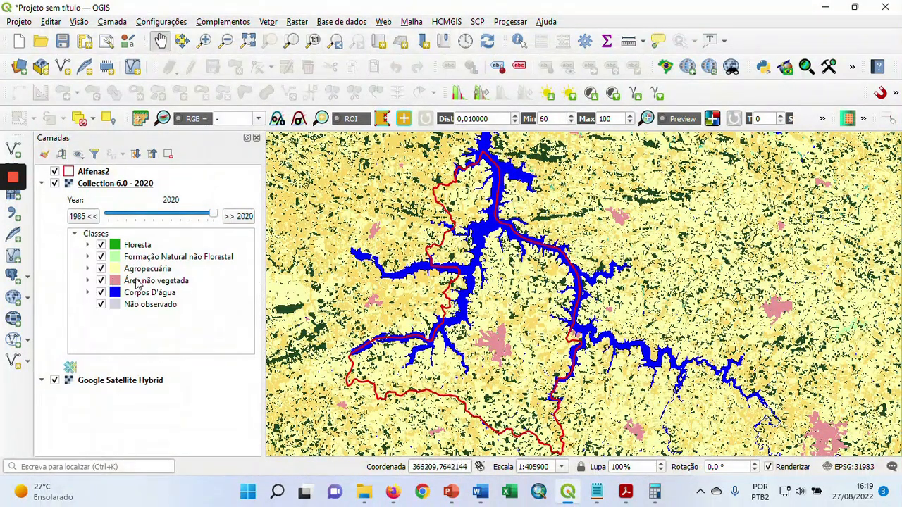
left_click(87, 269)
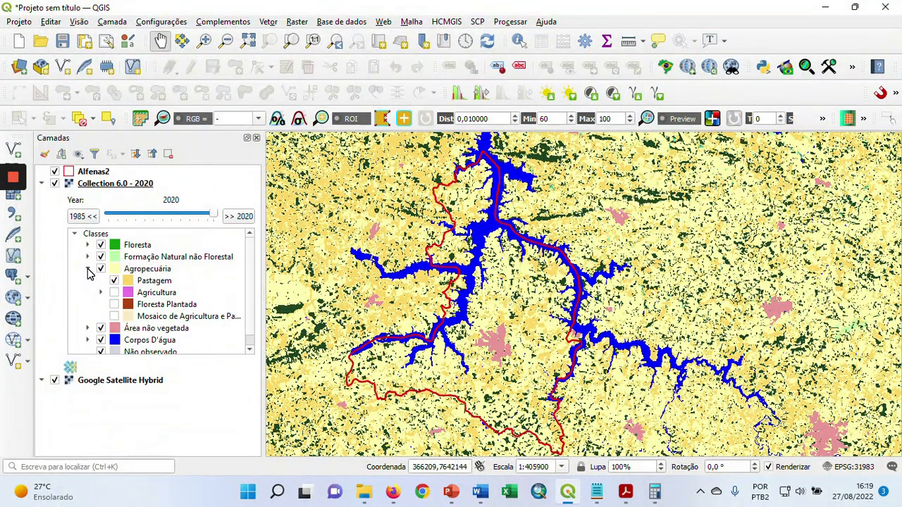
left_click(115, 296)
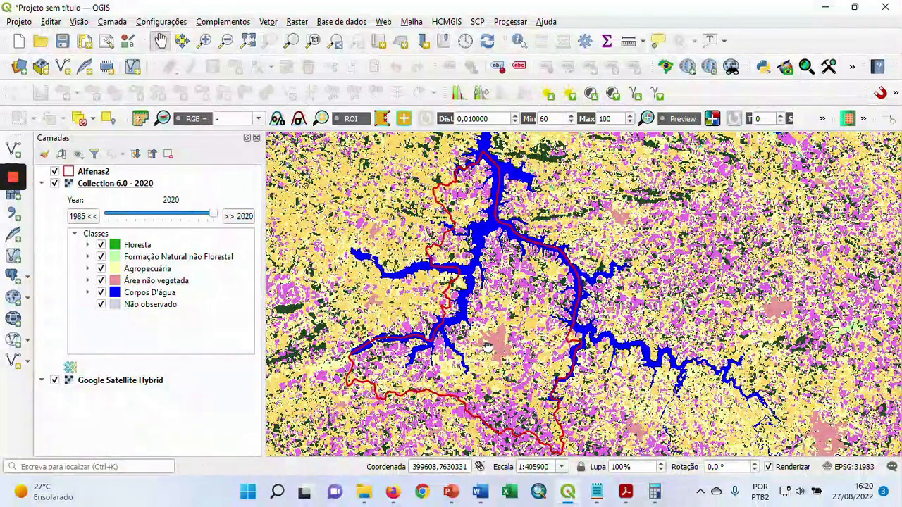
left_click_drag(487, 345, 496, 347)
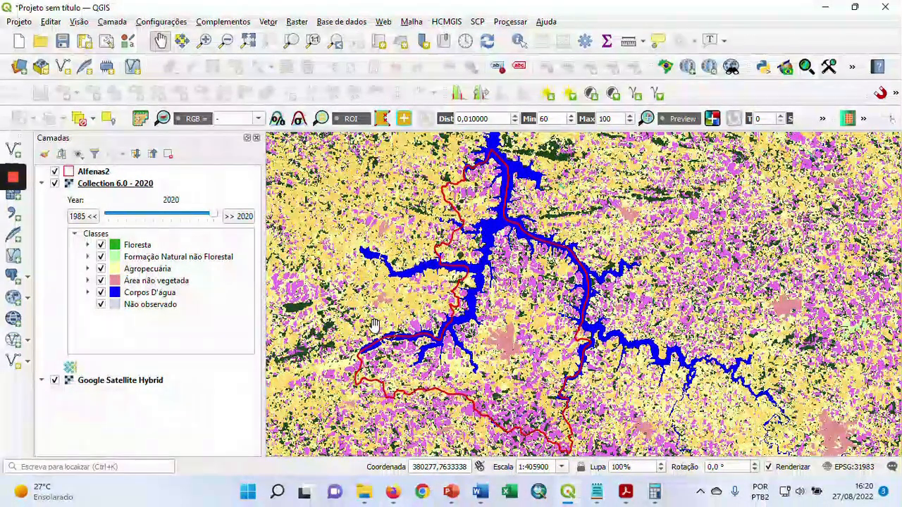
Enable the Infraestrutura Urbana subclass under Área não vegetada and inspect the urban areas in and around Alfenas
left_click(87, 281)
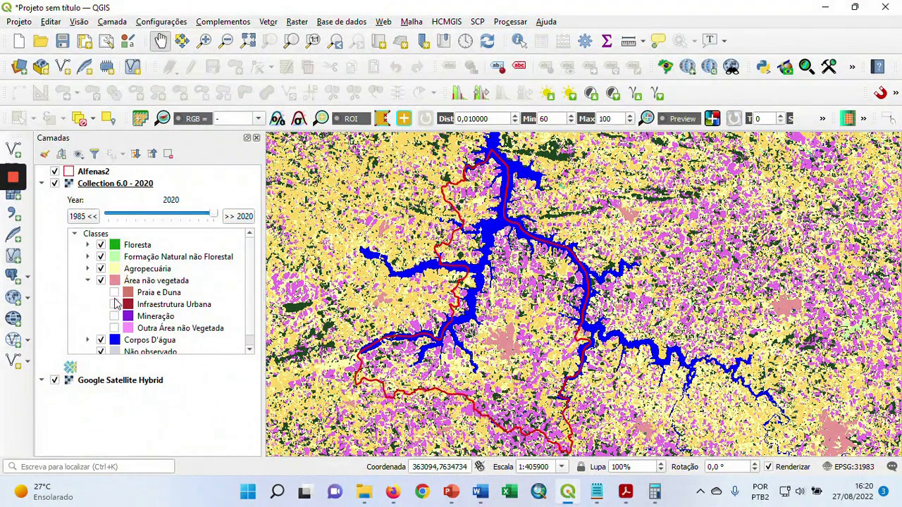
left_click(114, 305)
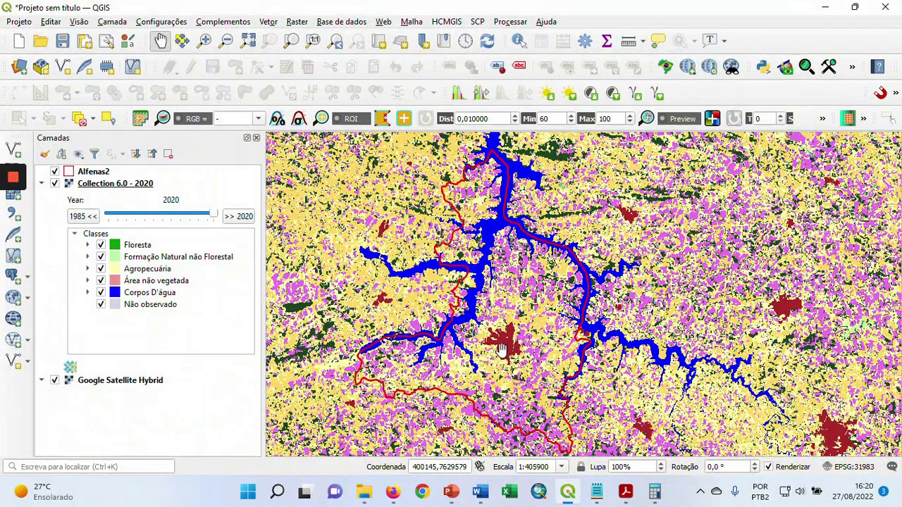
left_click_drag(507, 345, 515, 338)
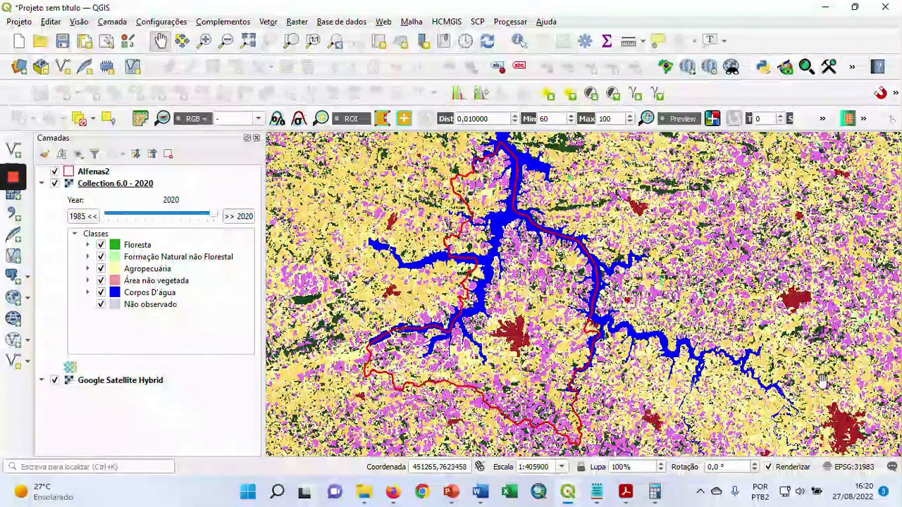
left_click_drag(821, 380, 802, 353)
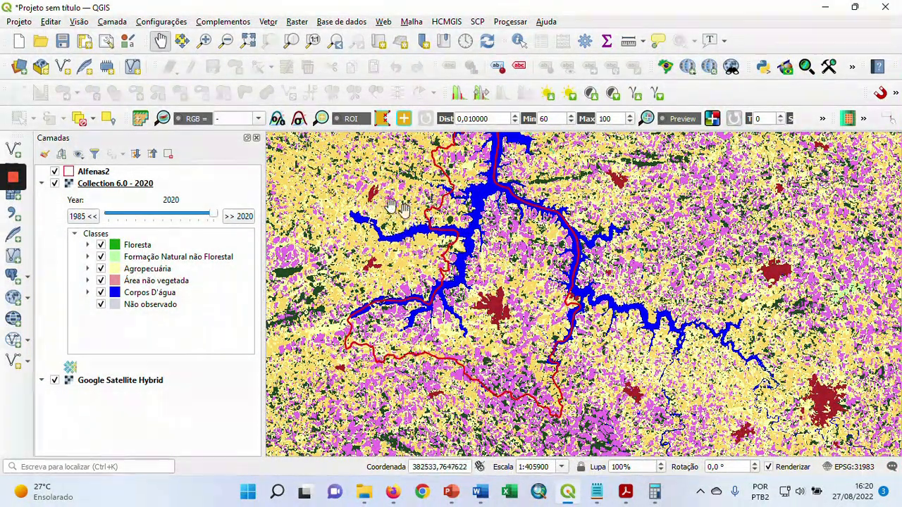
left_click_drag(456, 279, 467, 279)
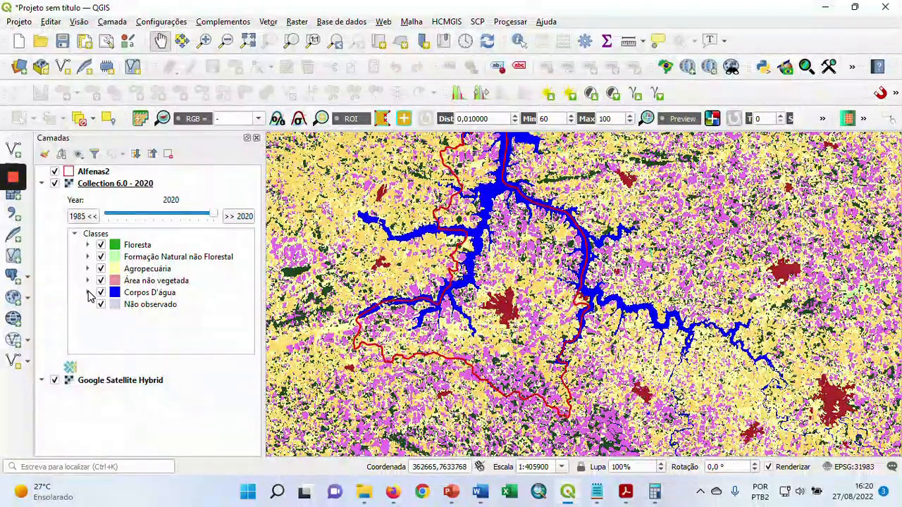
Enable the Rio, Lago e Oceano and Aquicultura subclasses under Corpos D'água in the Collection 6.0 layer
left_click(88, 292)
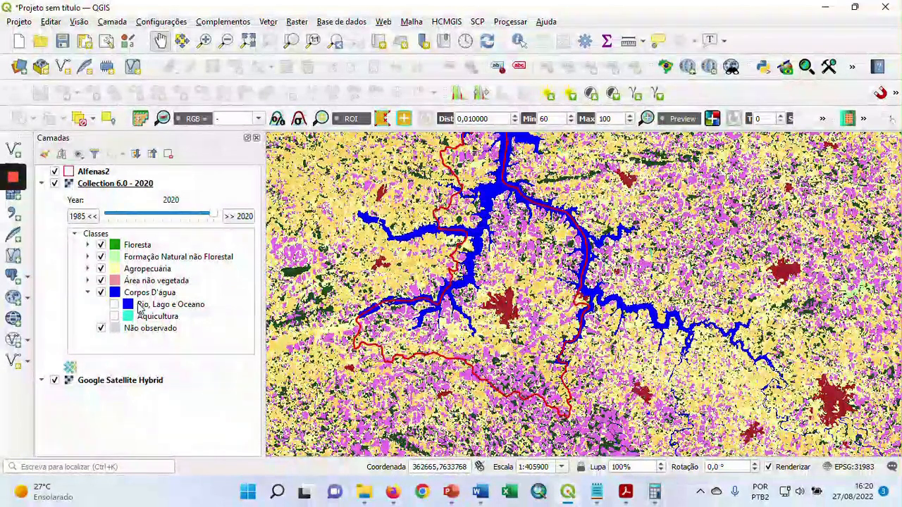
left_click(116, 306)
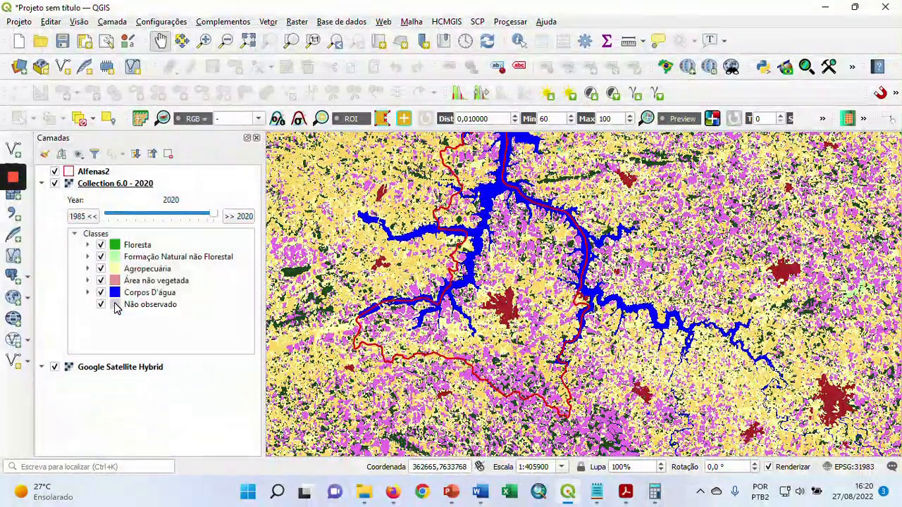
left_click(89, 293)
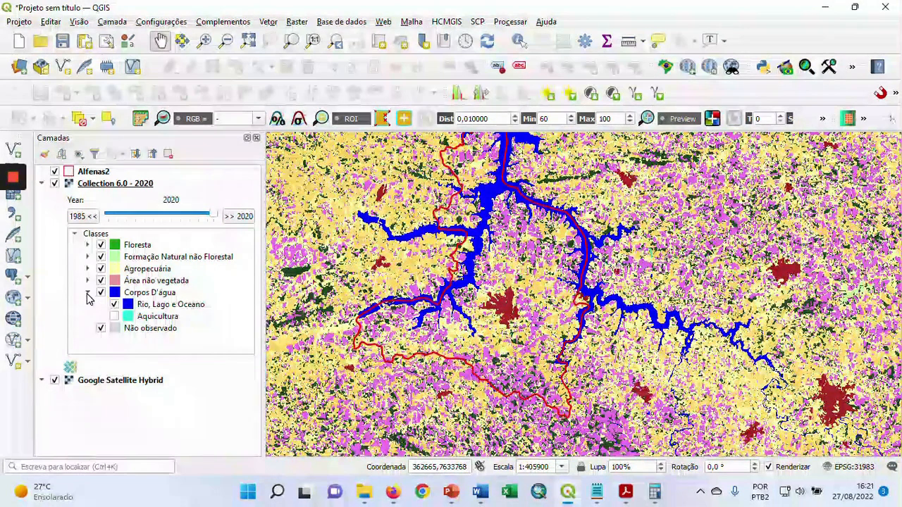
left_click(114, 317)
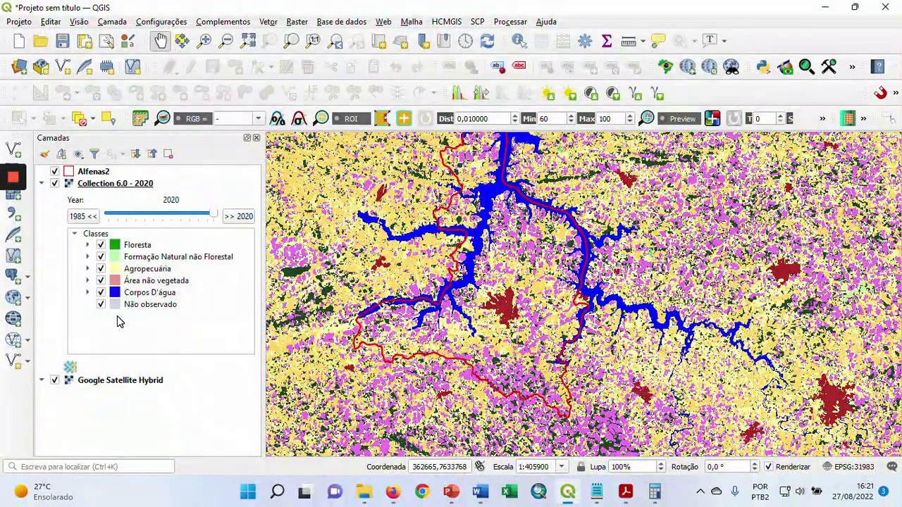
left_click(89, 293)
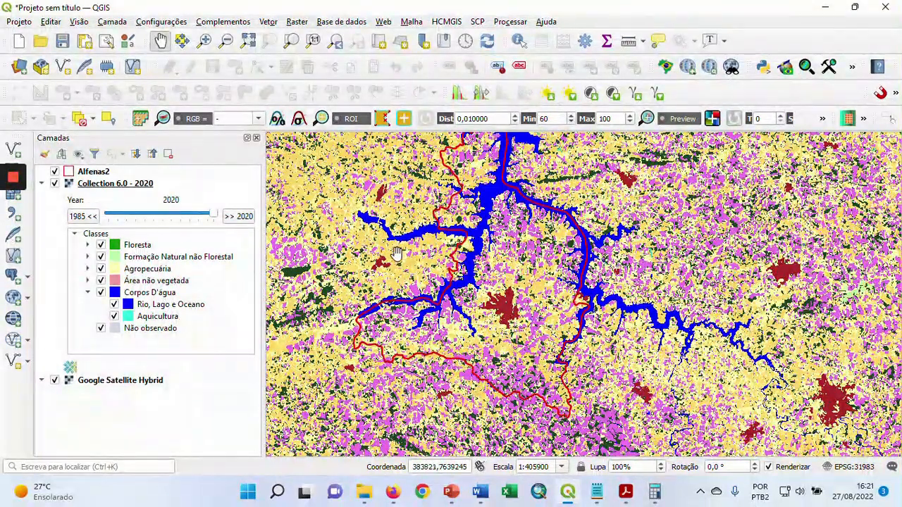
left_click_drag(397, 253, 402, 269)
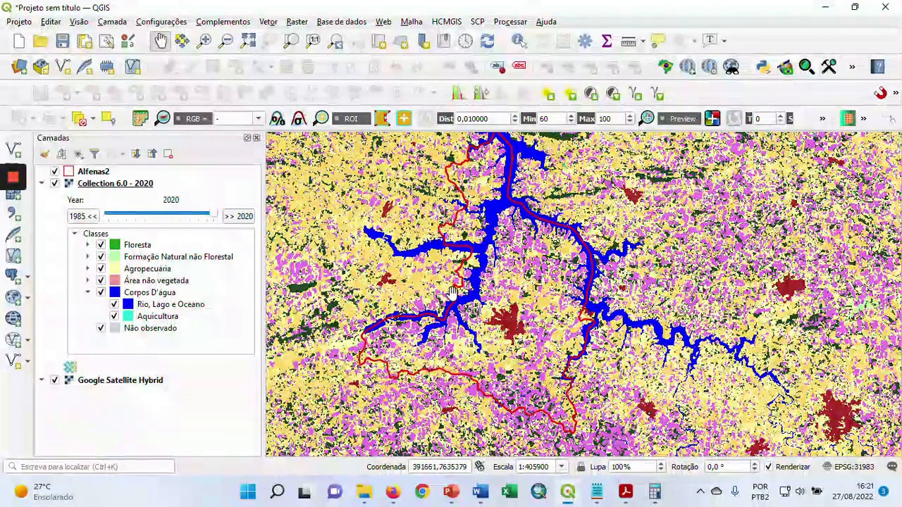
left_click_drag(560, 306, 557, 303)
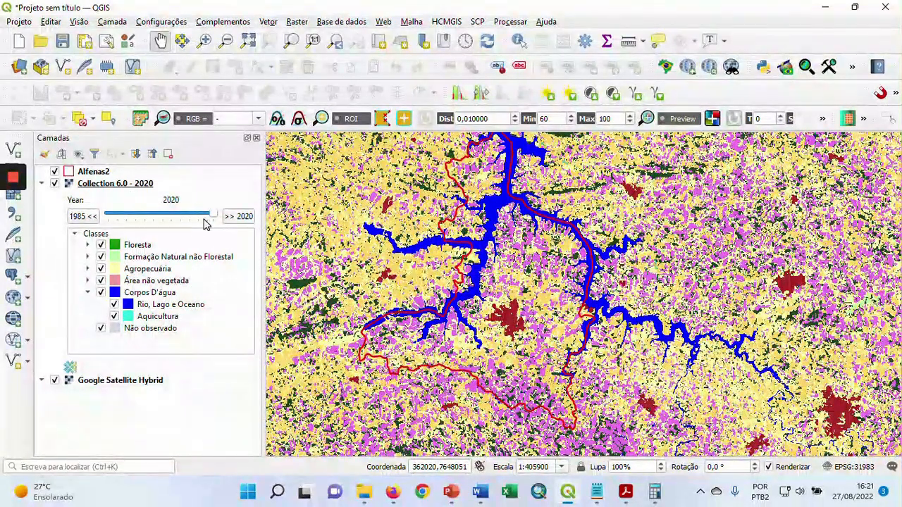
Set the Collection 6.0 layer to the year 1985 and examine the land cover across the region around Alfenas
left_click_drag(214, 218, 102, 216)
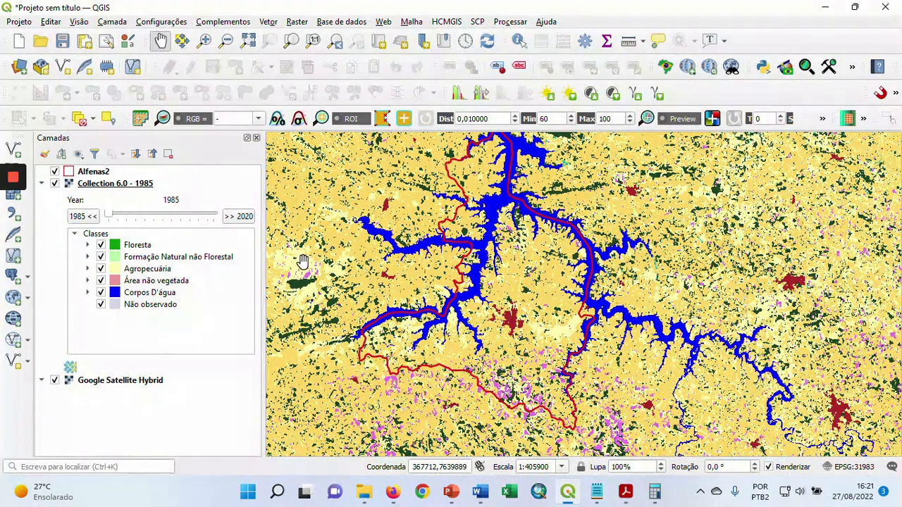
scroll(601, 314, "down", 1)
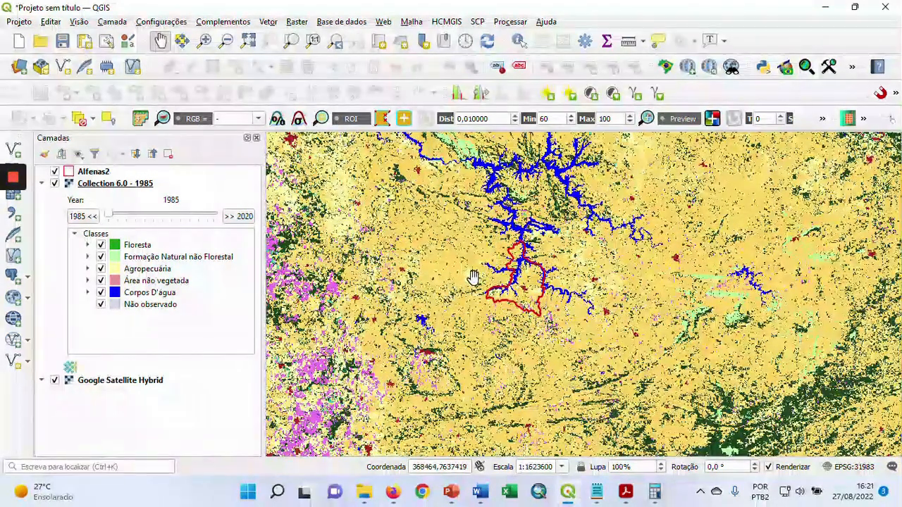
scroll(486, 274, "up", 1)
left_click_drag(497, 266, 483, 275)
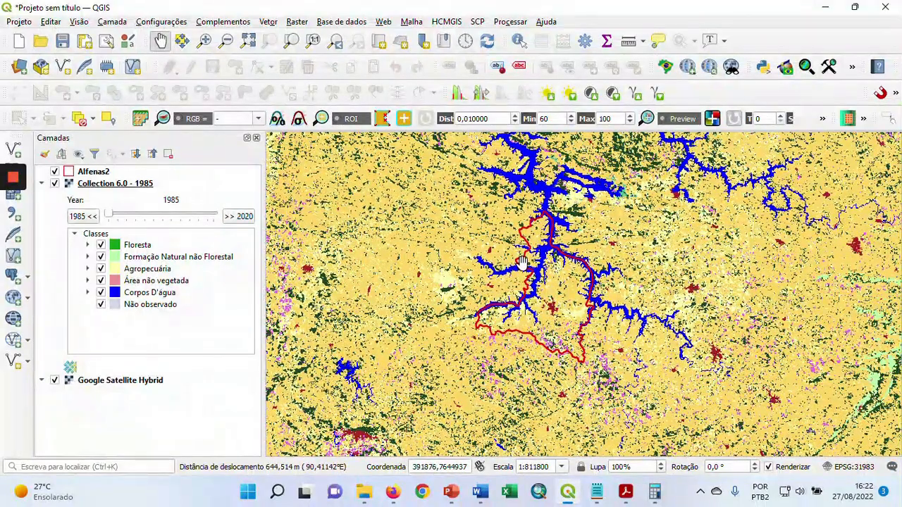
scroll(521, 262, "up", 1)
left_click_drag(520, 266, 453, 261)
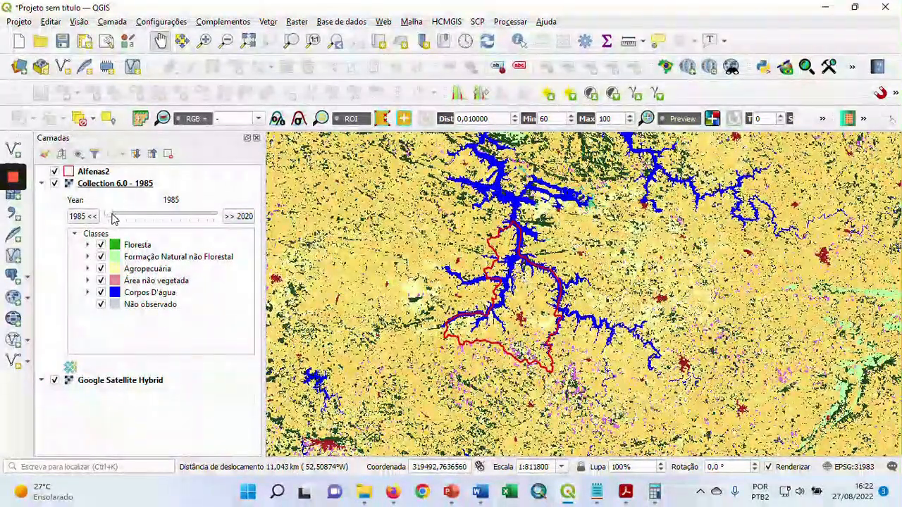
Step the Collection 6.0 layer through 1995, 2005 and 2015 to 2020, comparing land cover change around Alfenas
left_click_drag(110, 215, 132, 215)
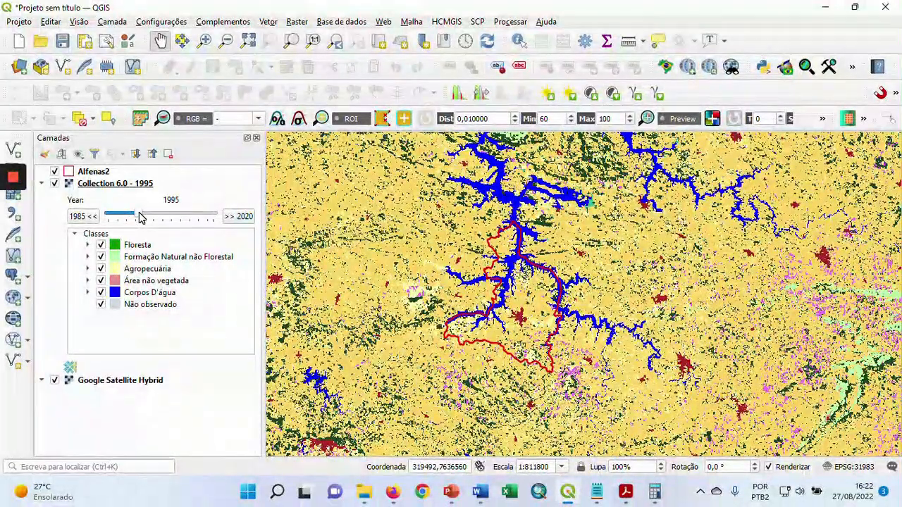
left_click_drag(154, 216, 167, 217)
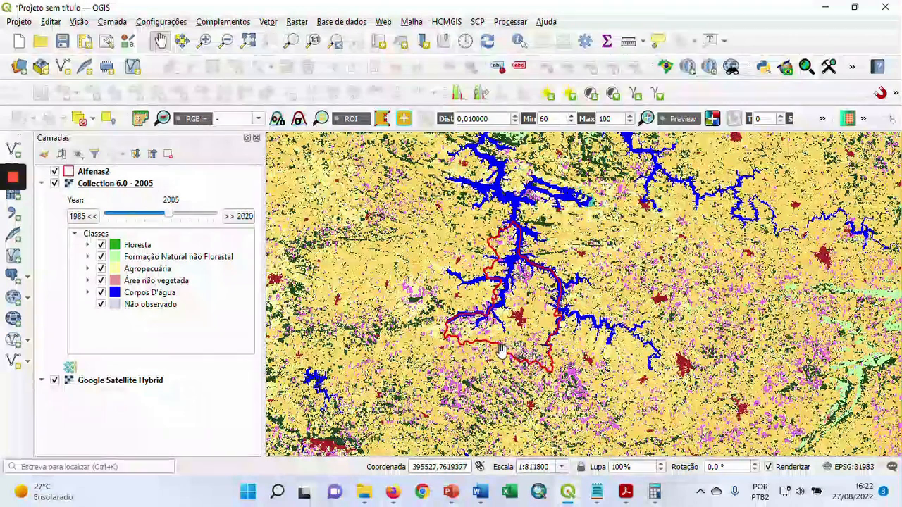
scroll(507, 343, "up", 1)
left_click_drag(522, 259, 525, 271)
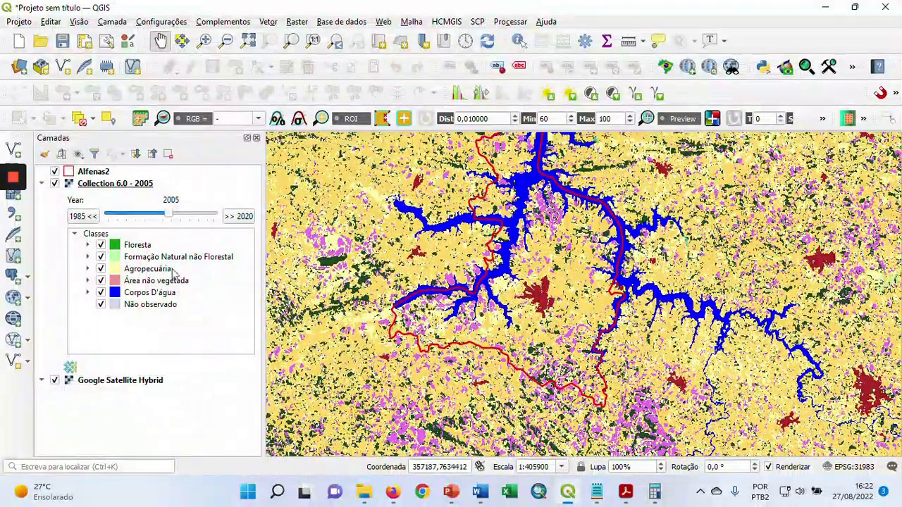
left_click_drag(176, 217, 186, 216)
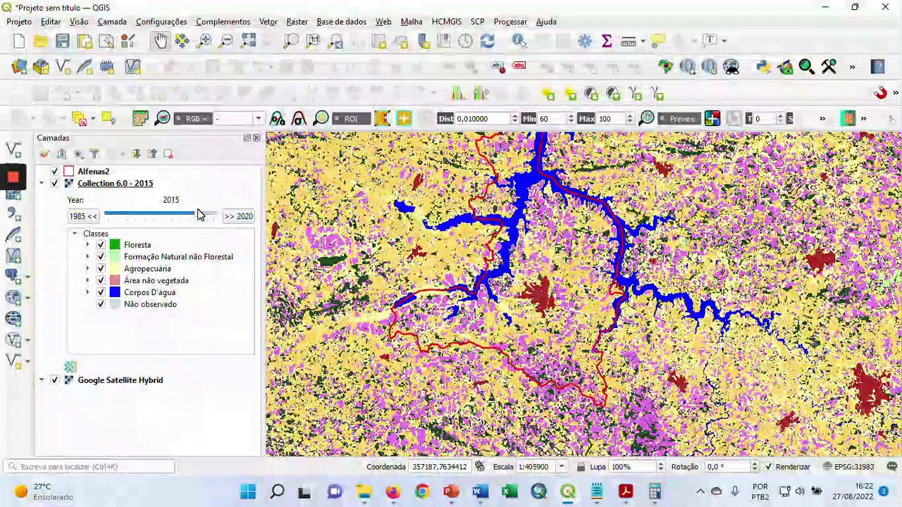
left_click_drag(201, 217, 212, 216)
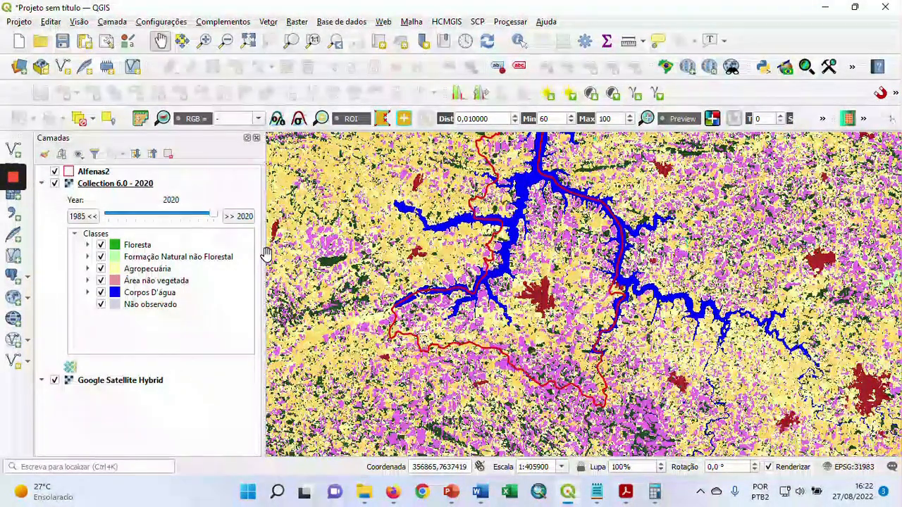
Set the global opacity of the Collection 6.0 layer to 33.9% to overlay it on the satellite imagery
scroll(557, 293, "up", 2)
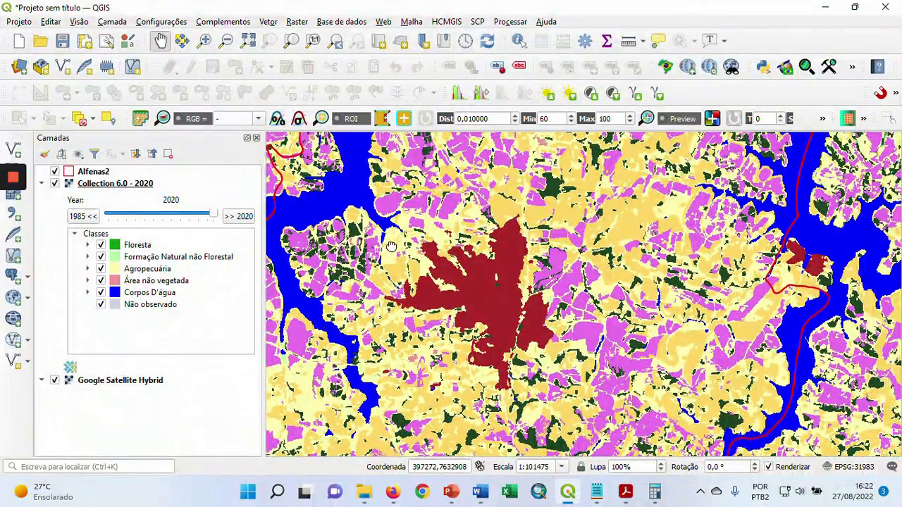
left_click_drag(389, 243, 428, 233)
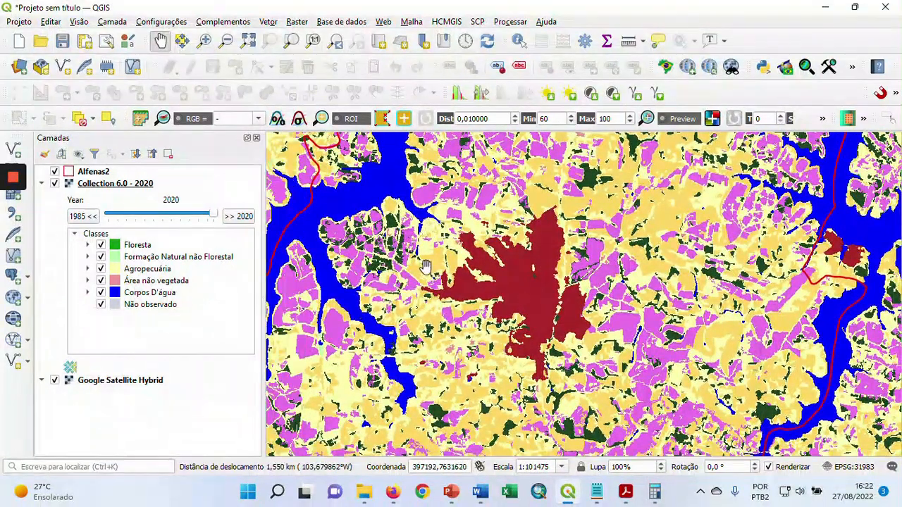
left_click(105, 185)
right_click(105, 185)
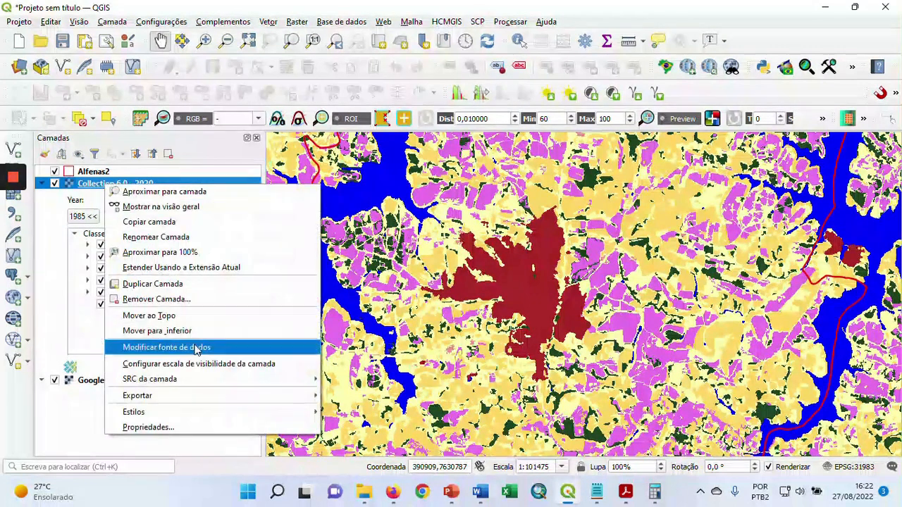
left_click(203, 427)
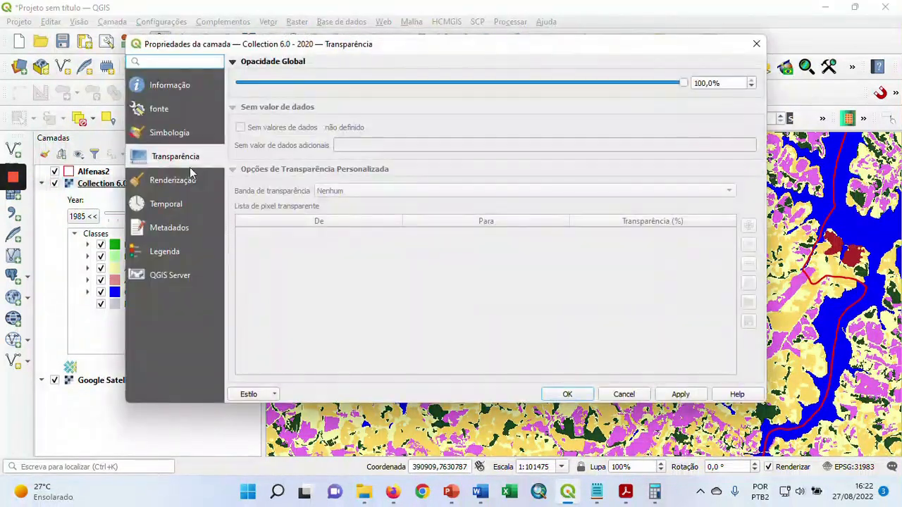
left_click_drag(682, 86, 423, 95)
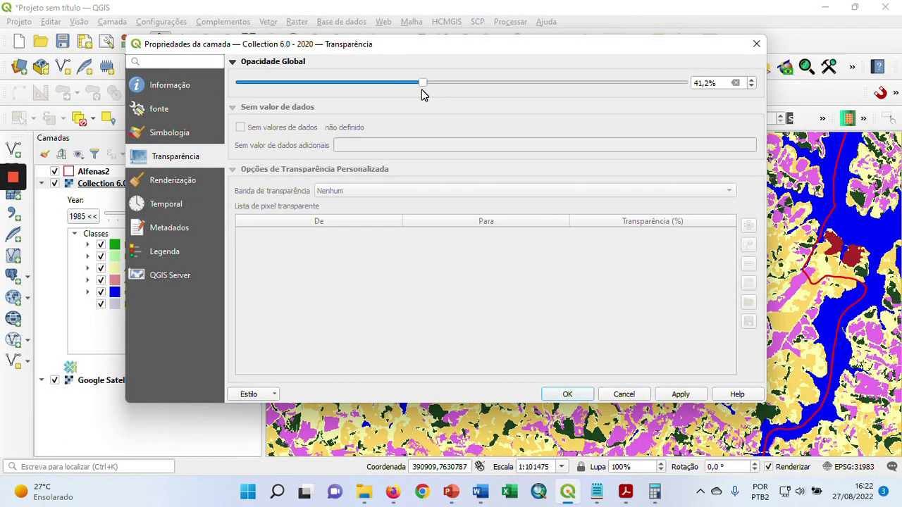
left_click(680, 395)
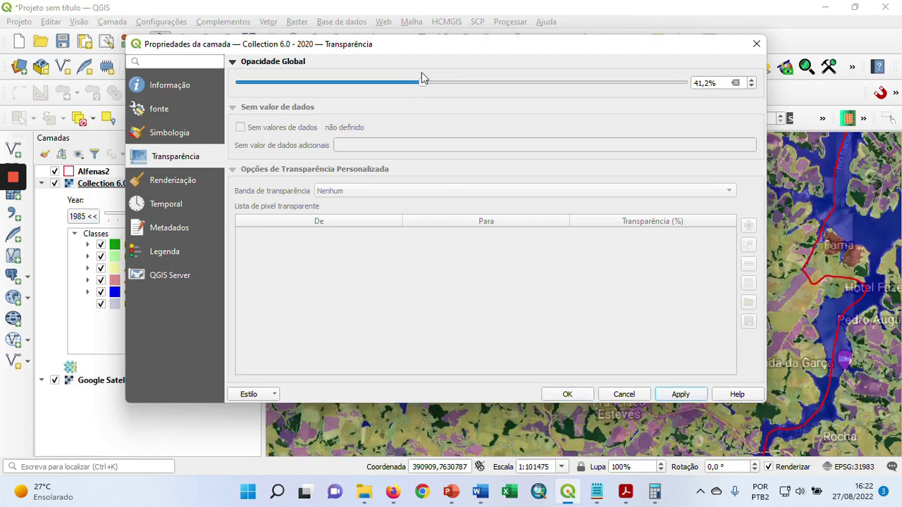
left_click_drag(422, 84, 391, 87)
left_click(683, 396)
left_click(569, 399)
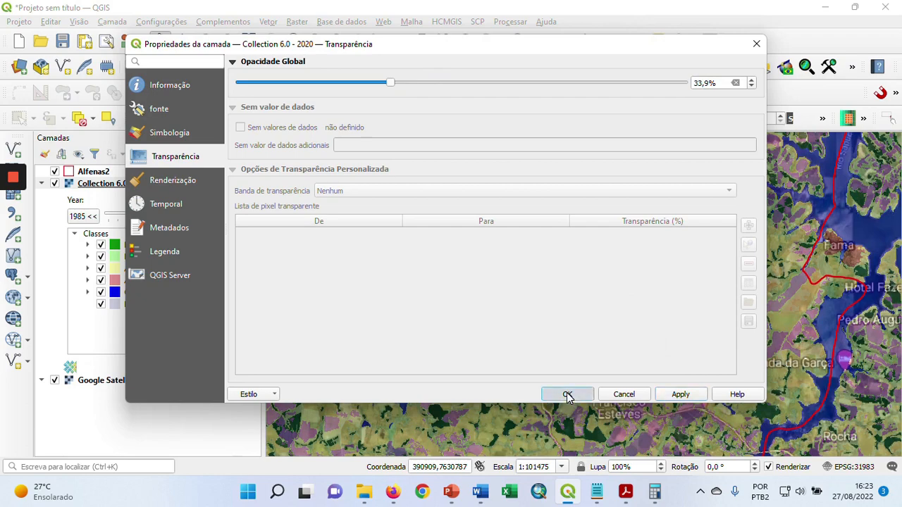
Compare the semi-transparent Collection 6.0 land cover over the city of Alfenas for the years 1985, 2005 and 2020
scroll(520, 293, "up", 1)
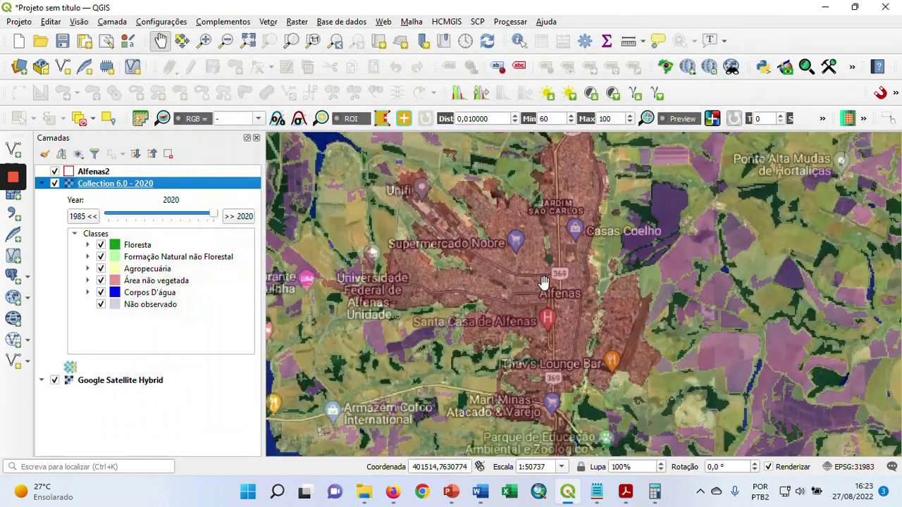
scroll(519, 289, "down", 1)
scroll(519, 282, "up", 1)
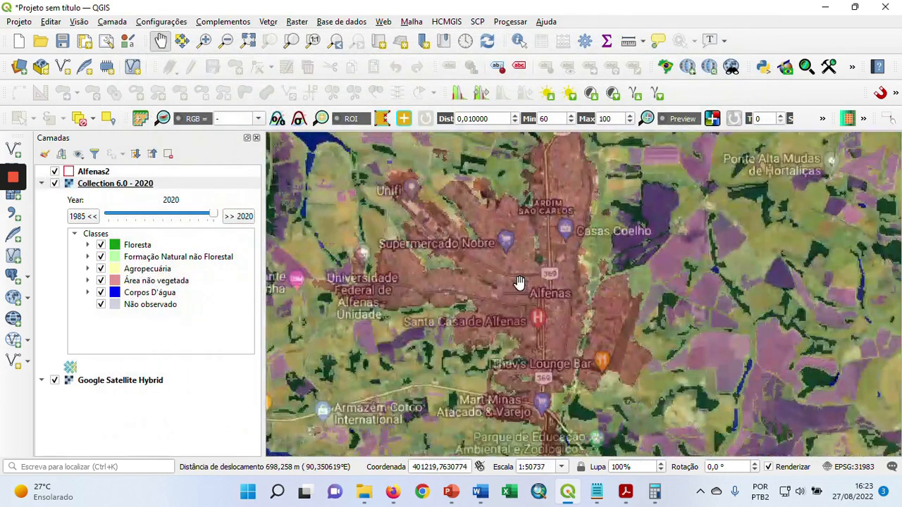
left_click_drag(526, 231, 533, 249)
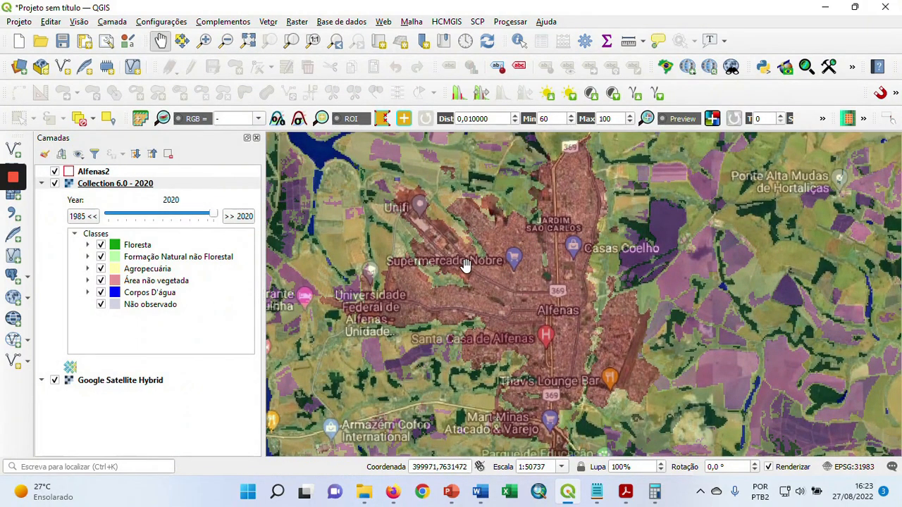
left_click_drag(215, 216, 101, 218)
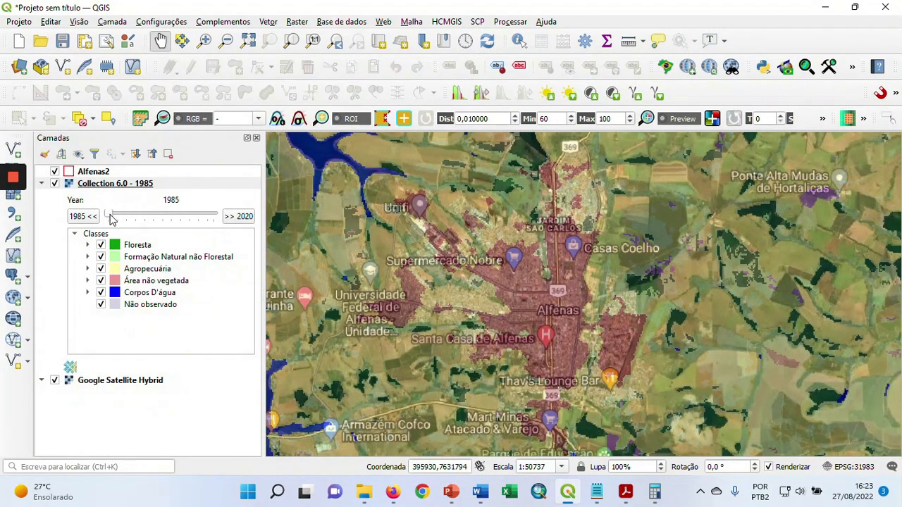
left_click_drag(109, 220, 167, 221)
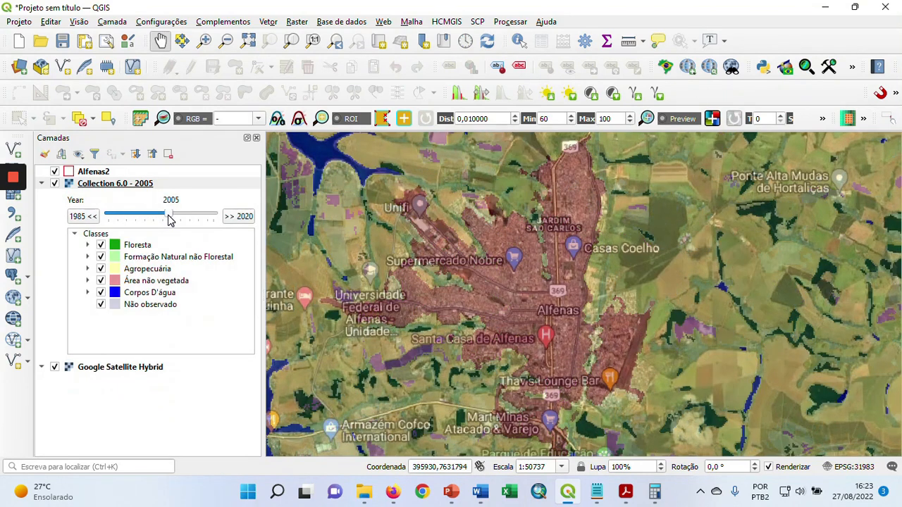
left_click_drag(171, 216, 225, 216)
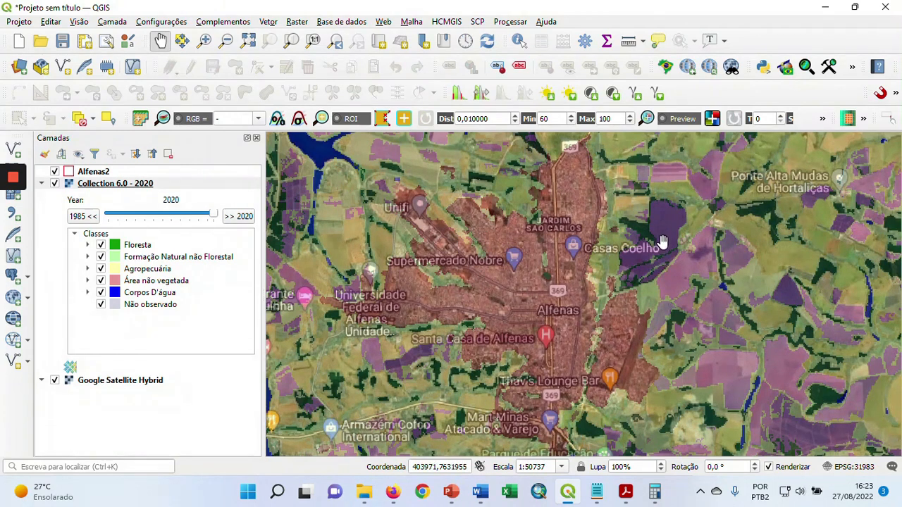
Restore the global opacity of the Collection 6.0 layer to 100%
scroll(551, 261, "down", 1)
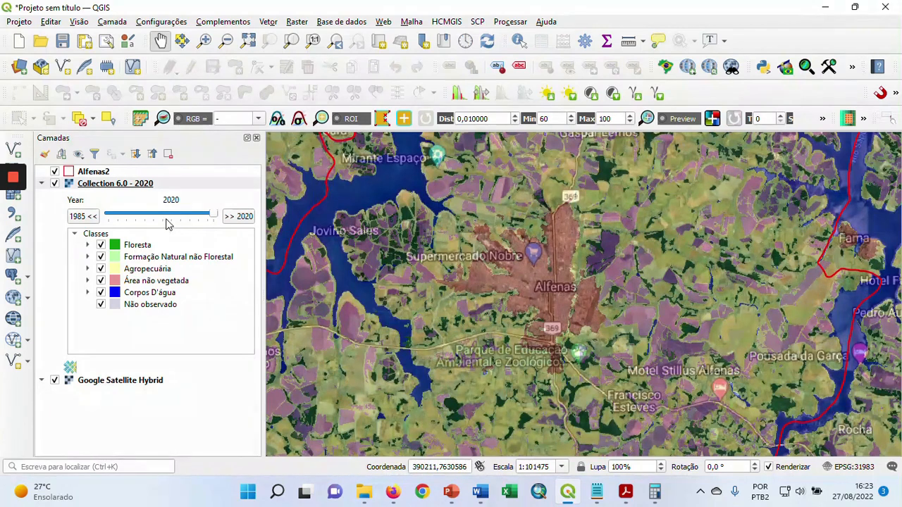
right_click(121, 184)
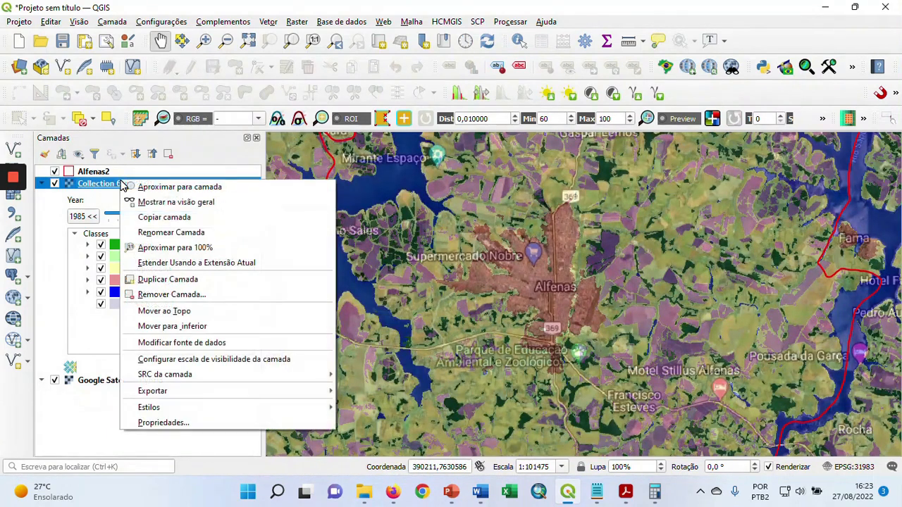
left_click(221, 421)
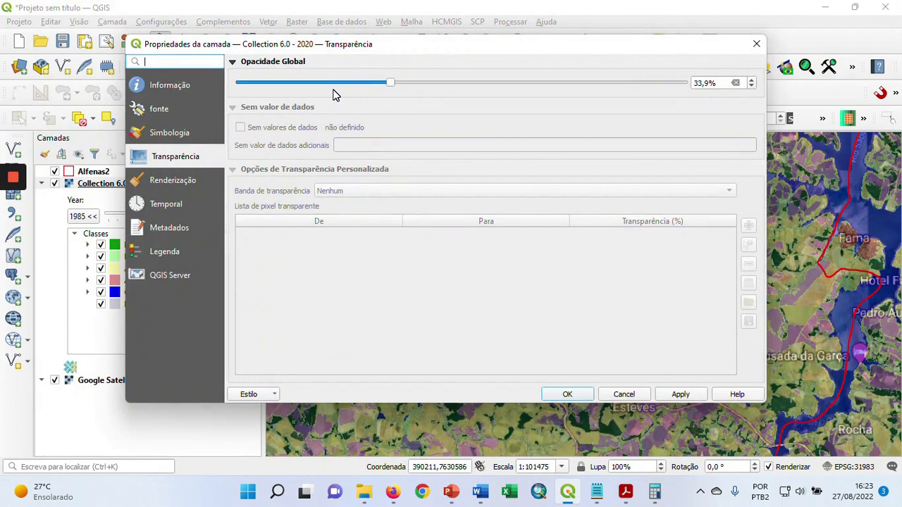
left_click_drag(393, 85, 683, 93)
left_click(685, 395)
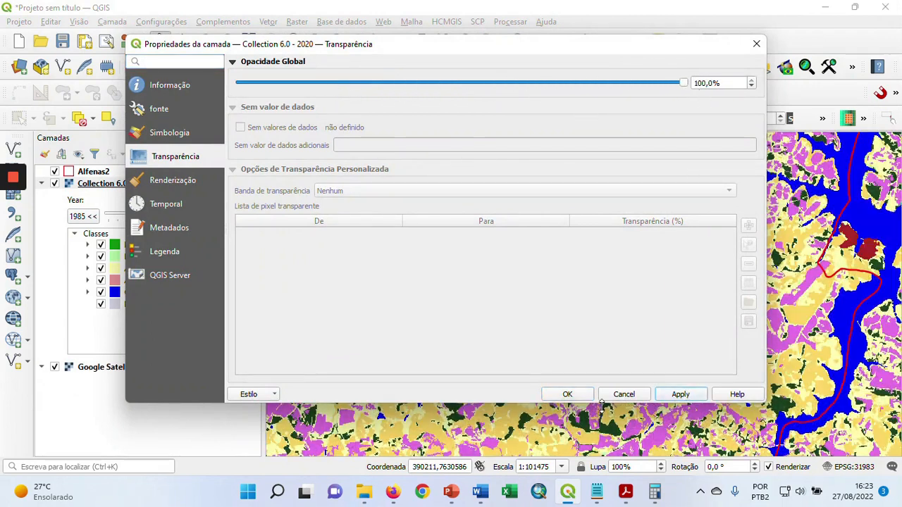
left_click(572, 394)
Examine the 2020 land cover beyond the Alfenas boundary, across the surrounding region and northwards through central Brazil
scroll(556, 287, "down", 3)
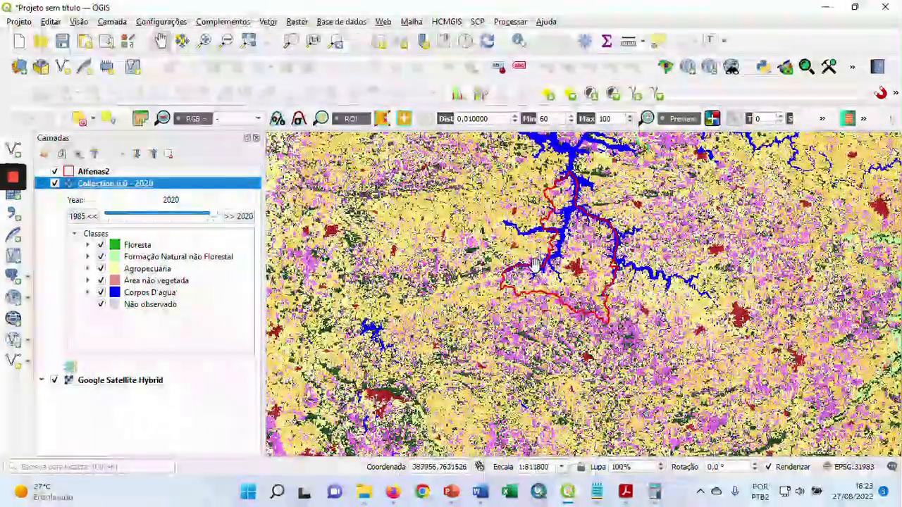
scroll(505, 227, "down", 2)
left_click_drag(483, 197, 499, 271)
scroll(500, 271, "down", 1)
scroll(499, 272, "up", 2)
left_click_drag(490, 301, 563, 273)
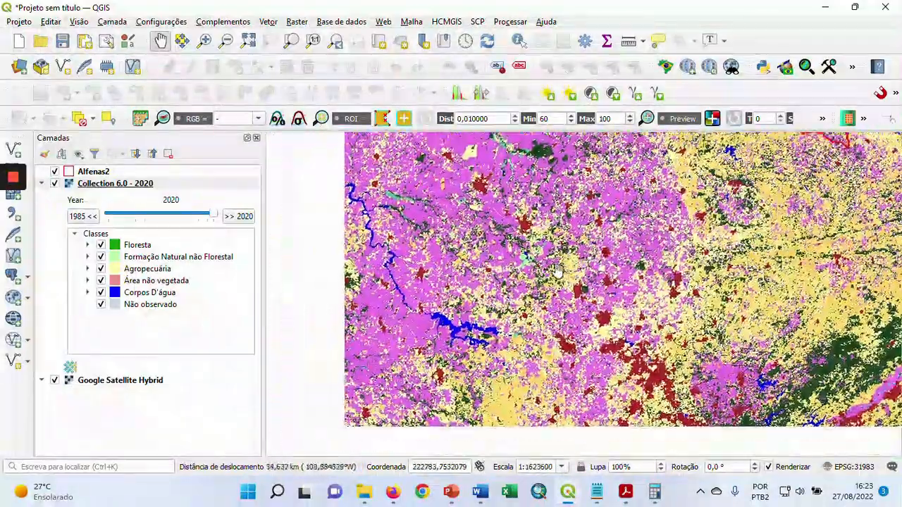
left_click_drag(556, 218, 565, 258)
scroll(582, 254, "down", 1)
scroll(582, 253, "down", 1)
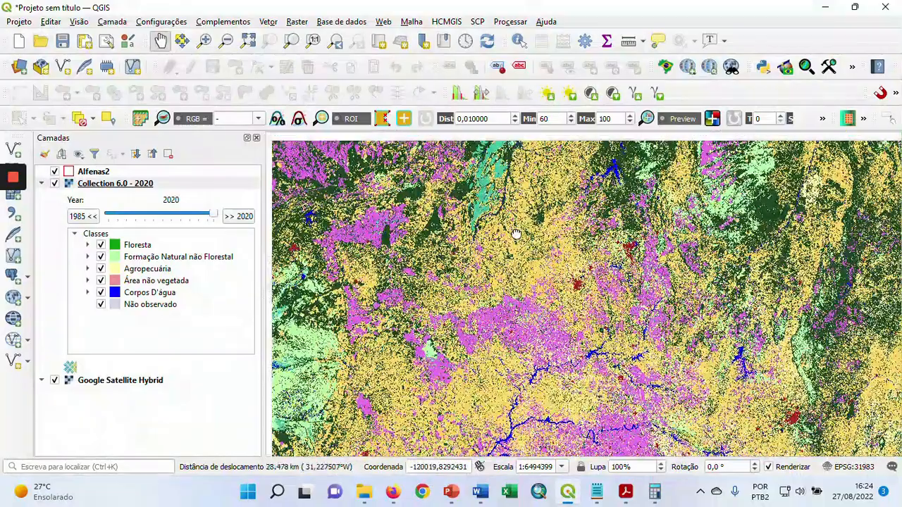
left_click_drag(525, 236, 554, 255)
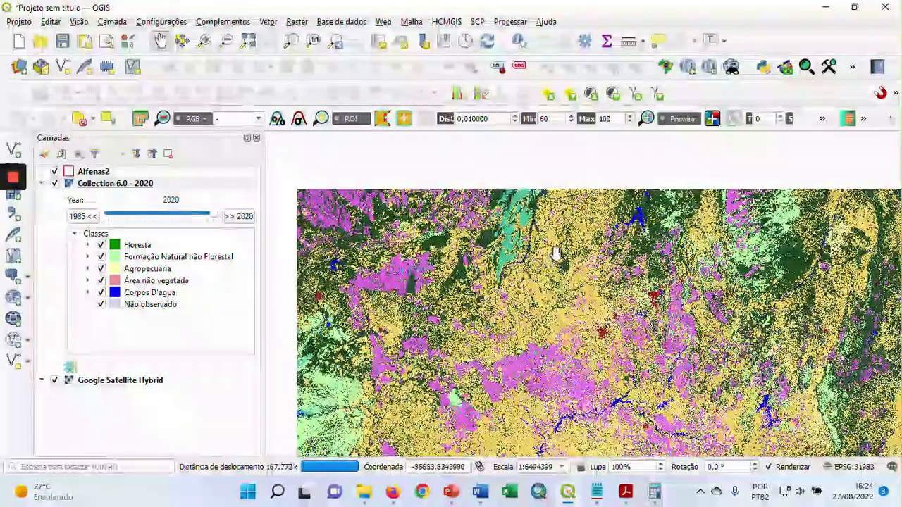
Compare Collection 6.0 land cover in the Amazon forest around Castelo dos Sonhos for the years 1985, 2005 and 2020
scroll(569, 221, "down", 1)
left_click_drag(569, 221, 574, 315)
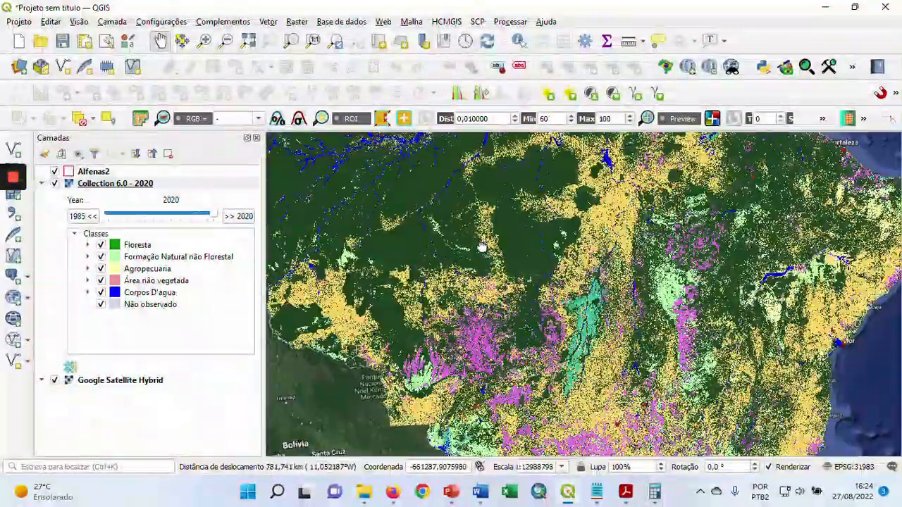
left_click_drag(483, 243, 484, 263)
scroll(486, 278, "up", 2)
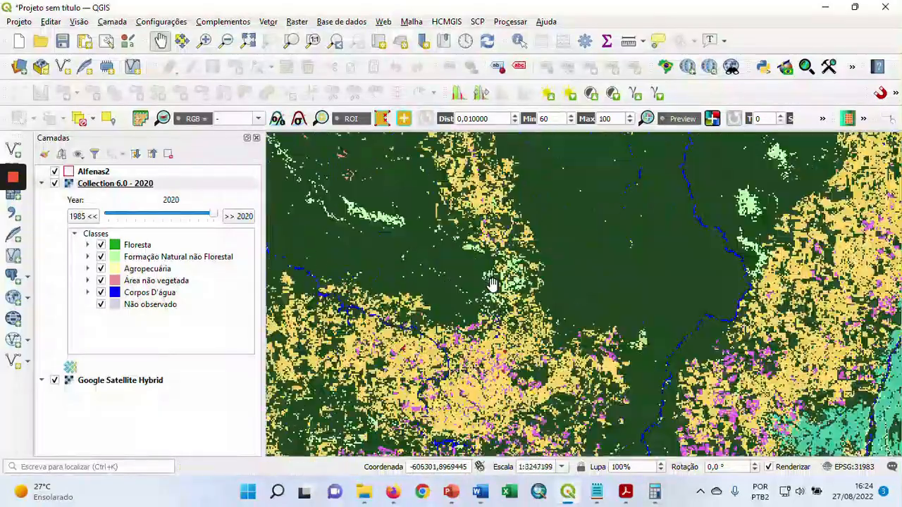
left_click_drag(484, 224, 477, 269)
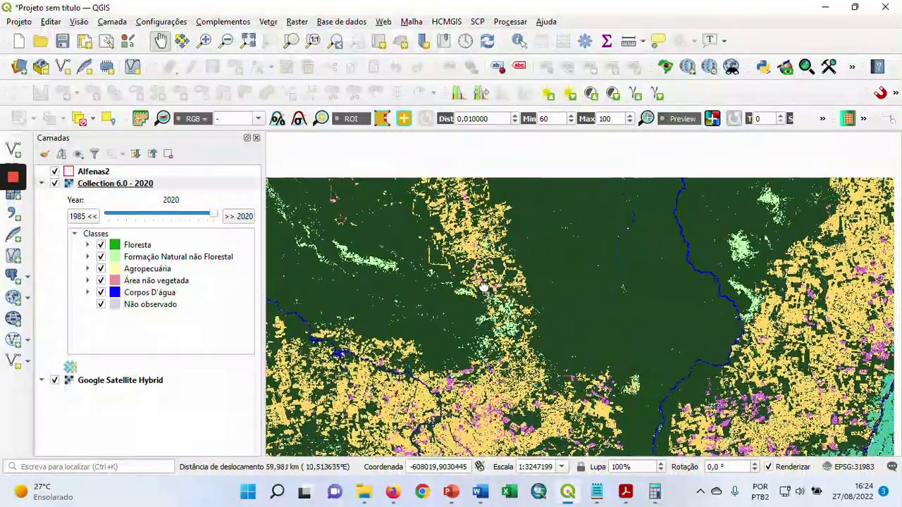
left_click_drag(463, 232, 478, 286)
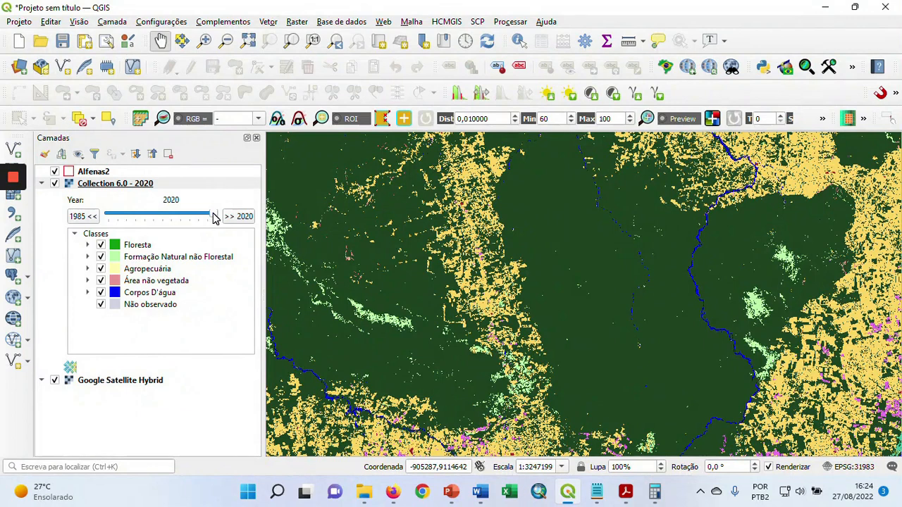
left_click_drag(213, 216, 105, 218)
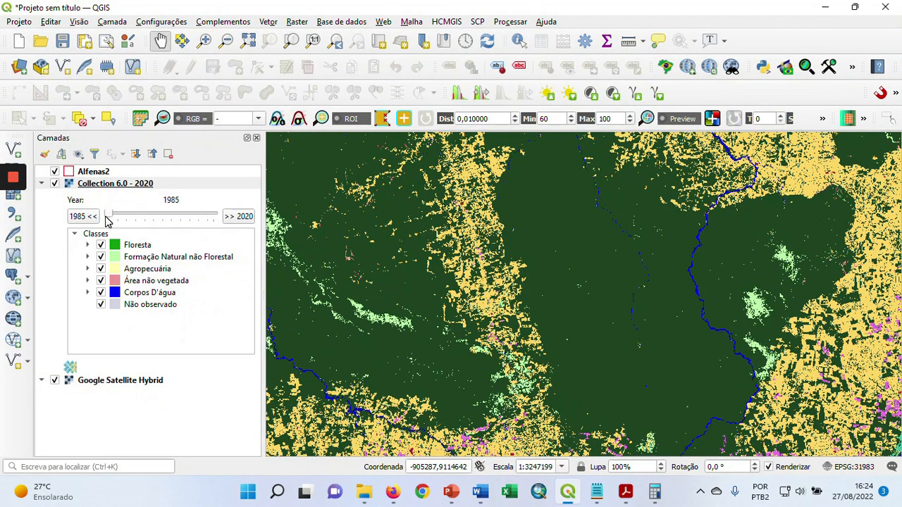
left_click_drag(392, 208, 416, 242)
left_click_drag(418, 242, 441, 247)
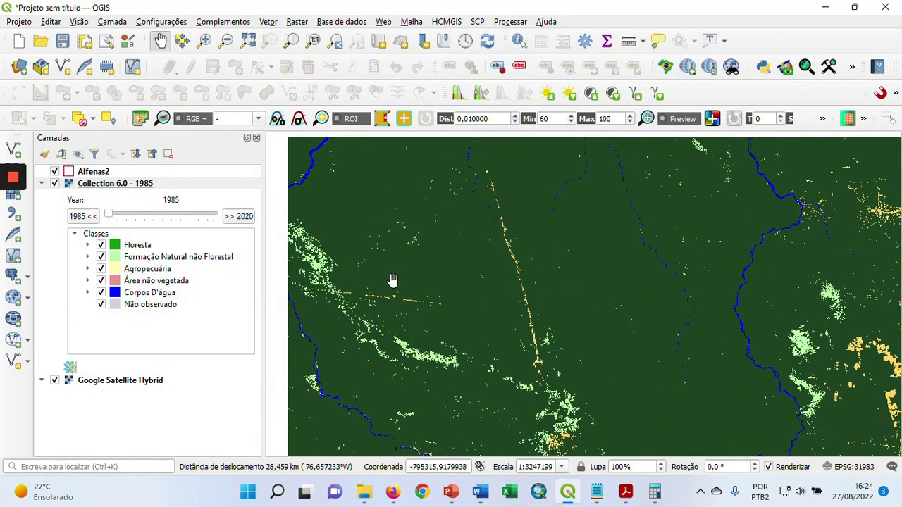
left_click_drag(108, 219, 170, 217)
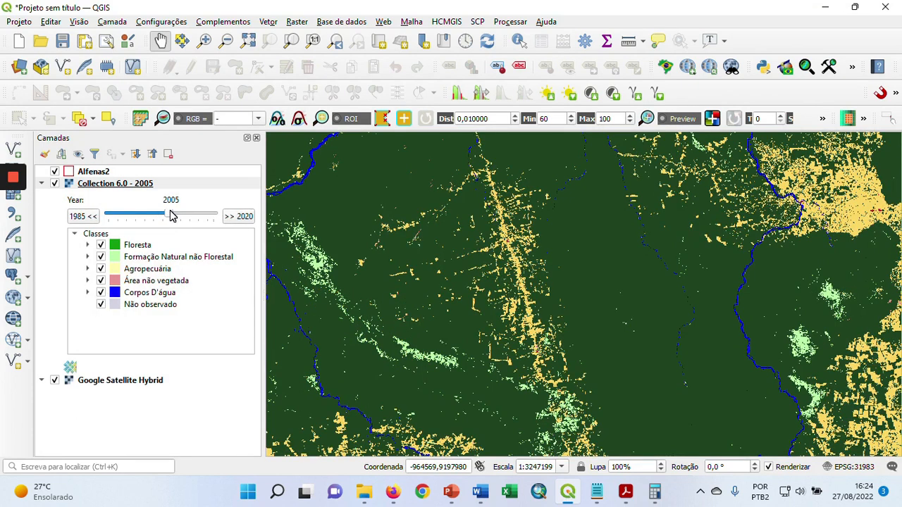
left_click_drag(174, 215, 225, 219)
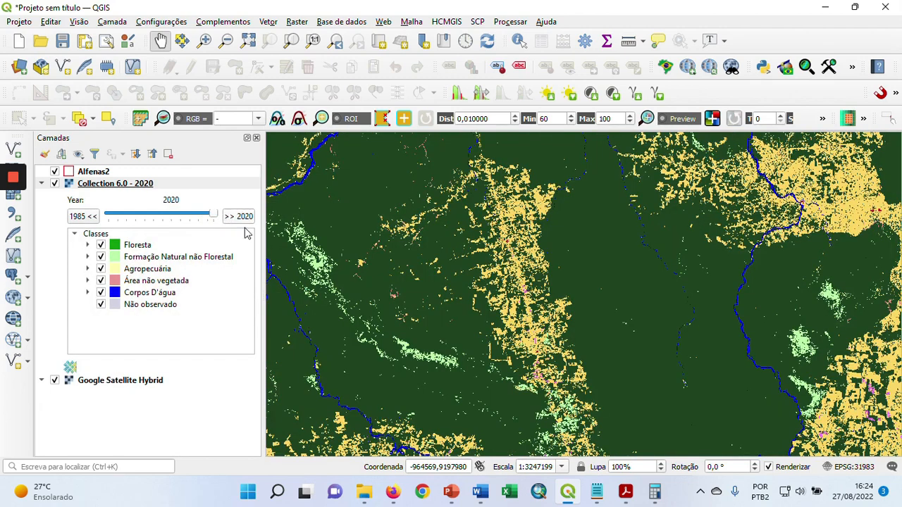
Hide and show the Collection 6.0 layer again to compare the Amazon land cover with the satellite imagery
scroll(511, 250, "down", 1)
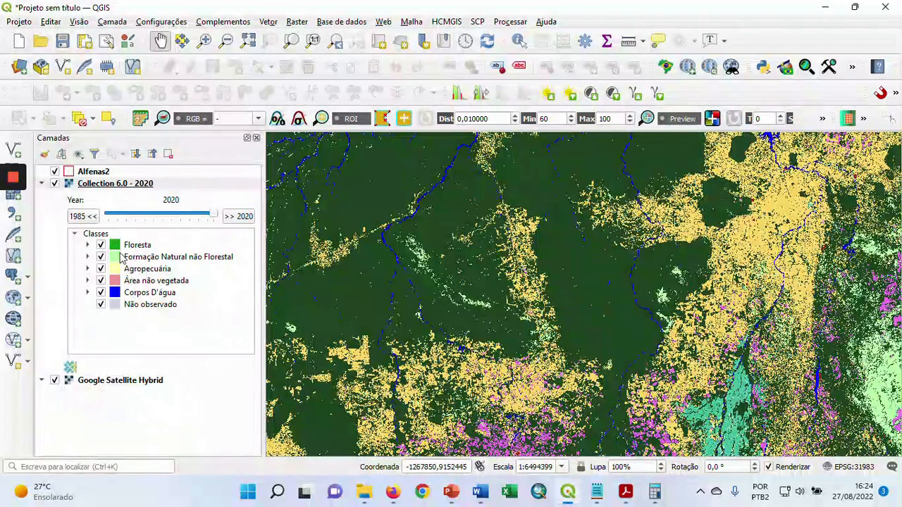
left_click(55, 183)
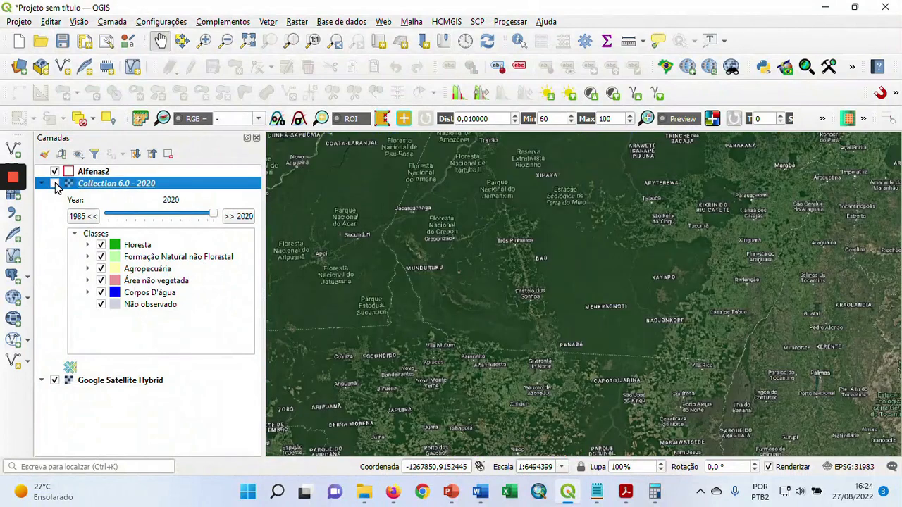
left_click(55, 184)
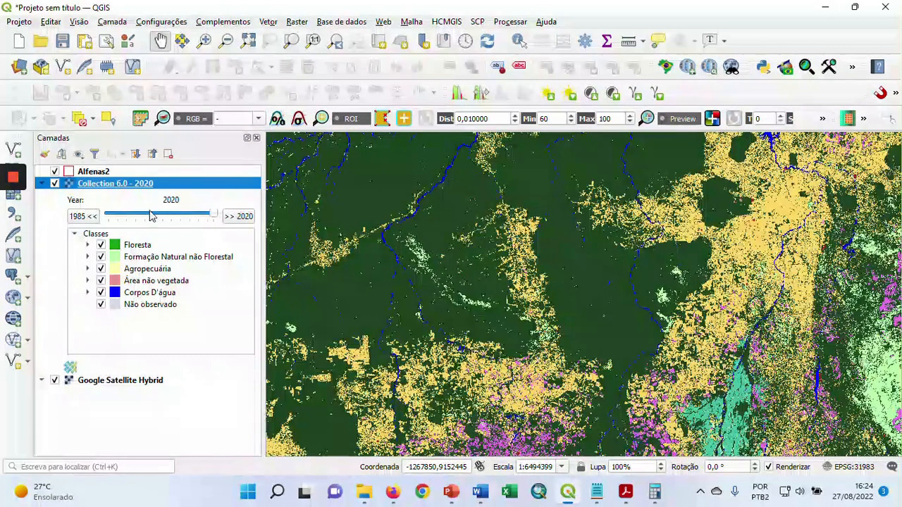
Hide the Google Satellite Hybrid layer and return the map to the 2020 land cover around the Alfenas2 boundary
scroll(486, 227, "down", 1)
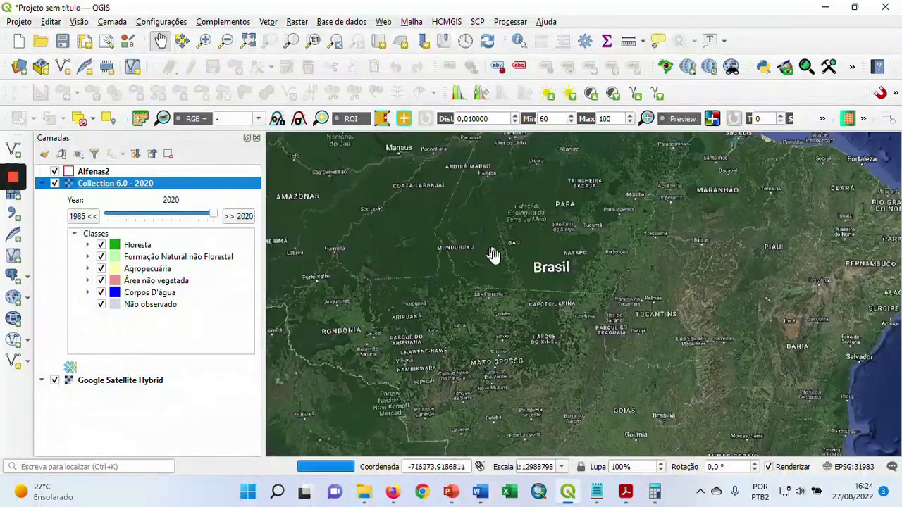
left_click_drag(506, 232, 477, 270)
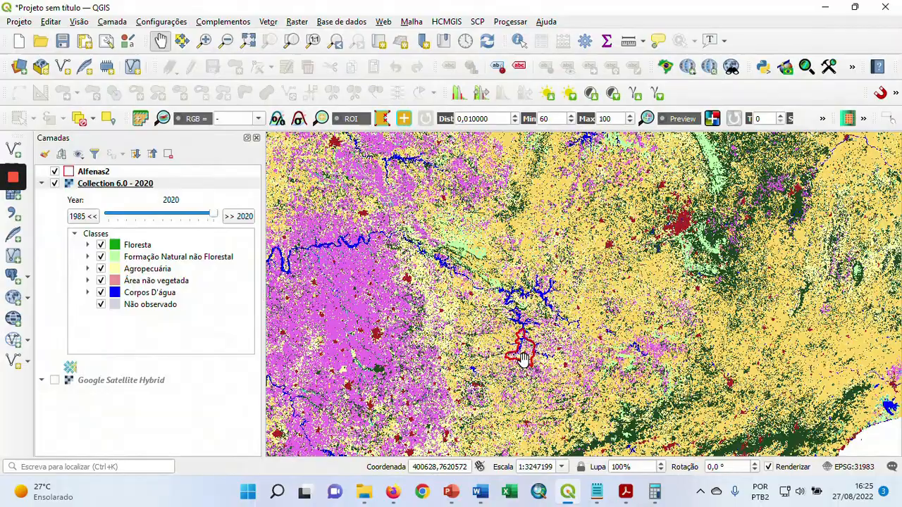
scroll(532, 359, "up", 2)
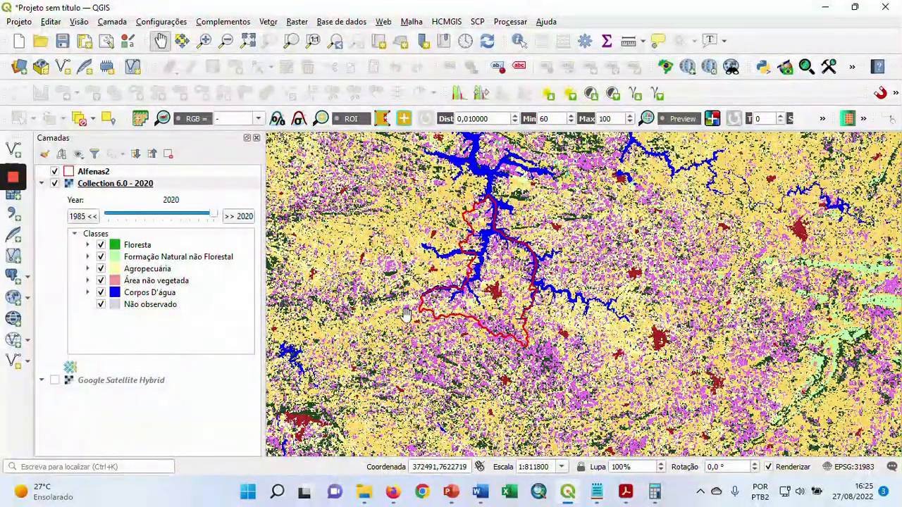
left_click_drag(496, 289, 516, 307)
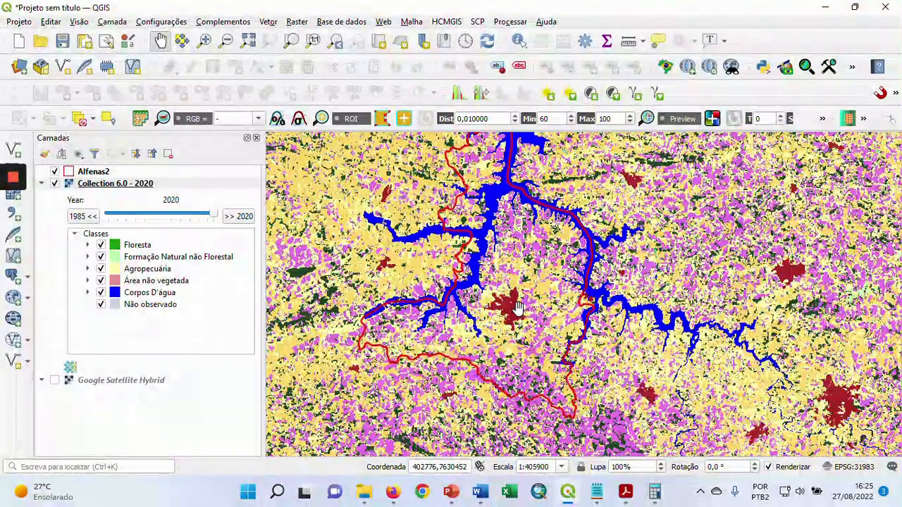
left_click_drag(517, 307, 521, 324)
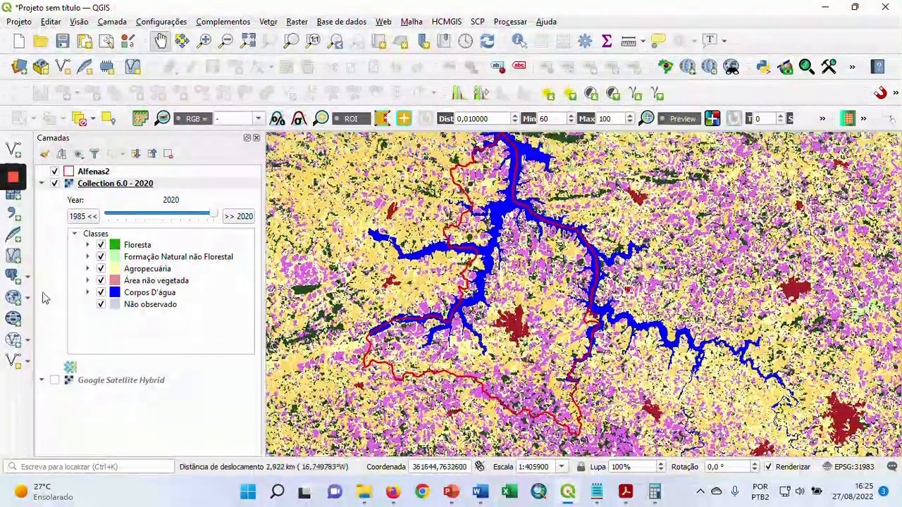
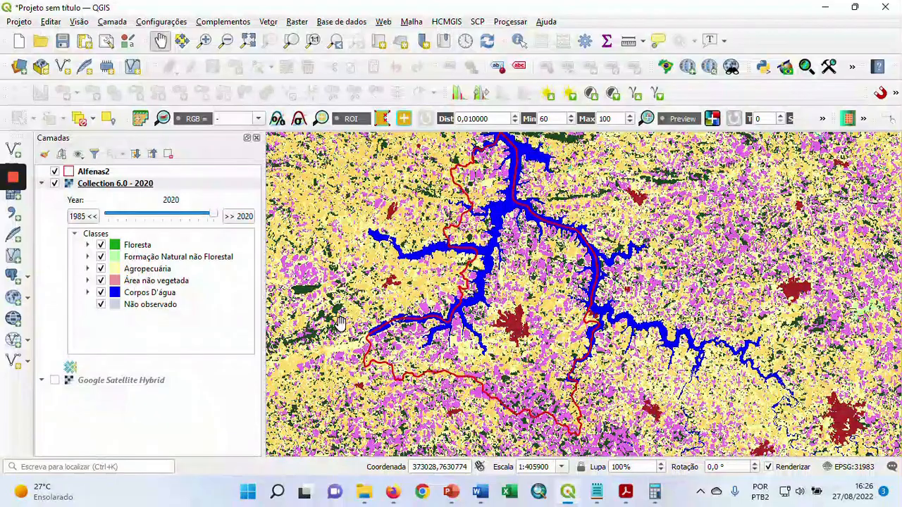
Start exporting the Collection 6.0 - 2020 layer as a GeoTIFF raster, with VRT creation turned off
left_click_drag(431, 275, 446, 281)
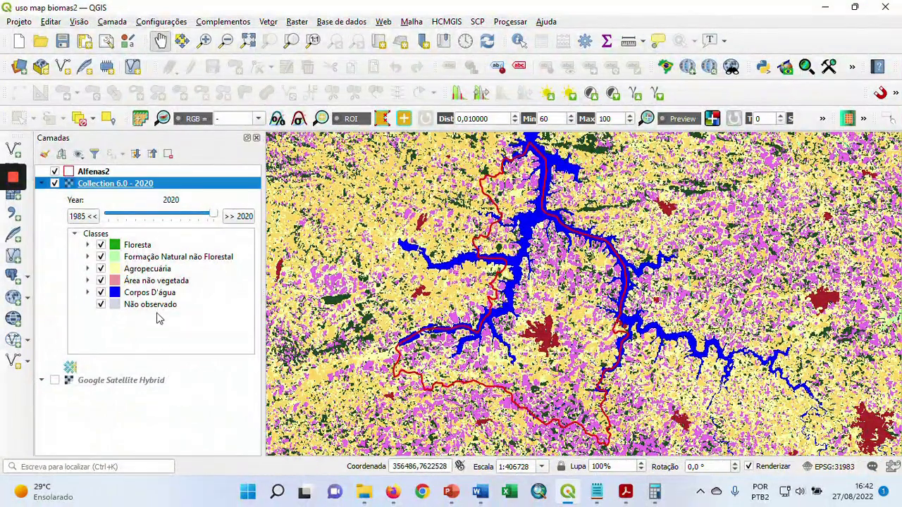
right_click(145, 184)
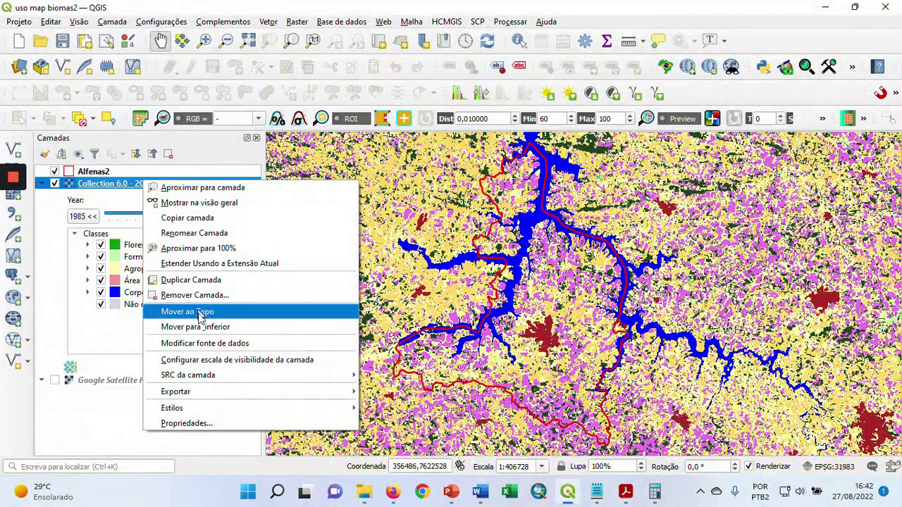
mouse_move(264, 393)
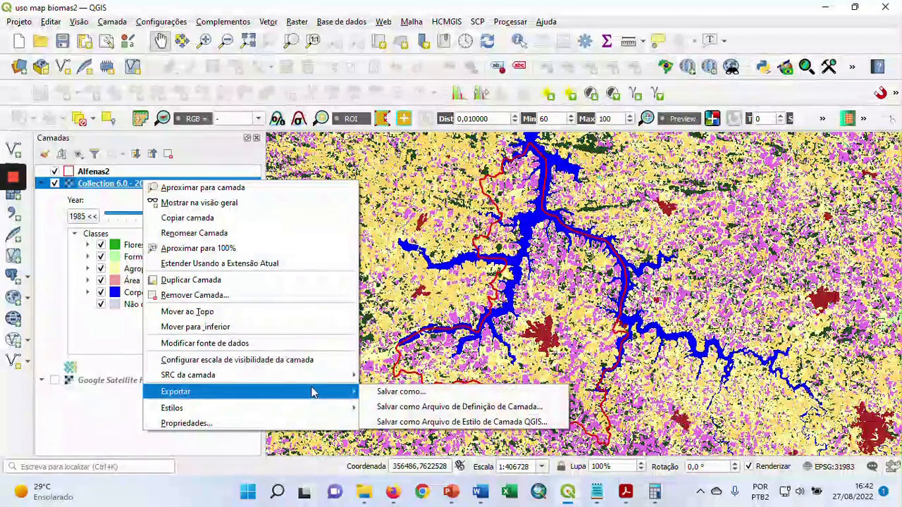
left_click(427, 395)
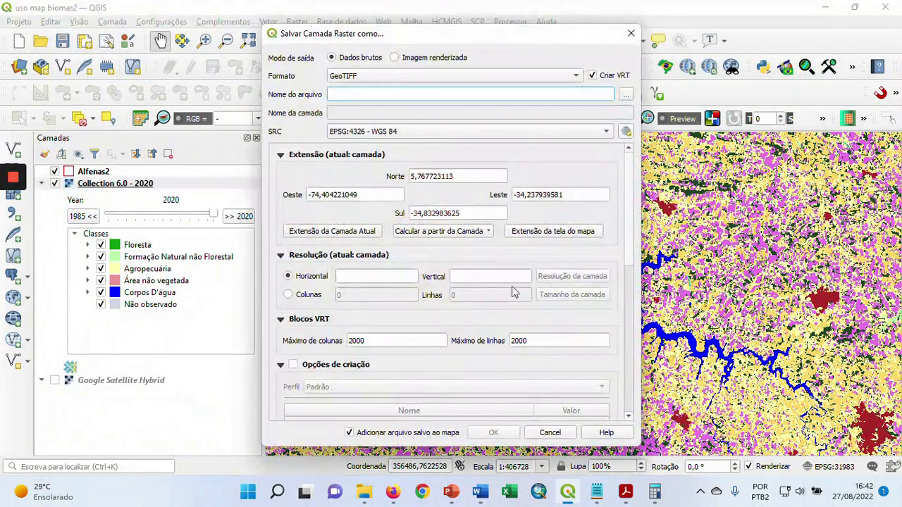
left_click_drag(492, 40, 565, 40)
left_click(668, 76)
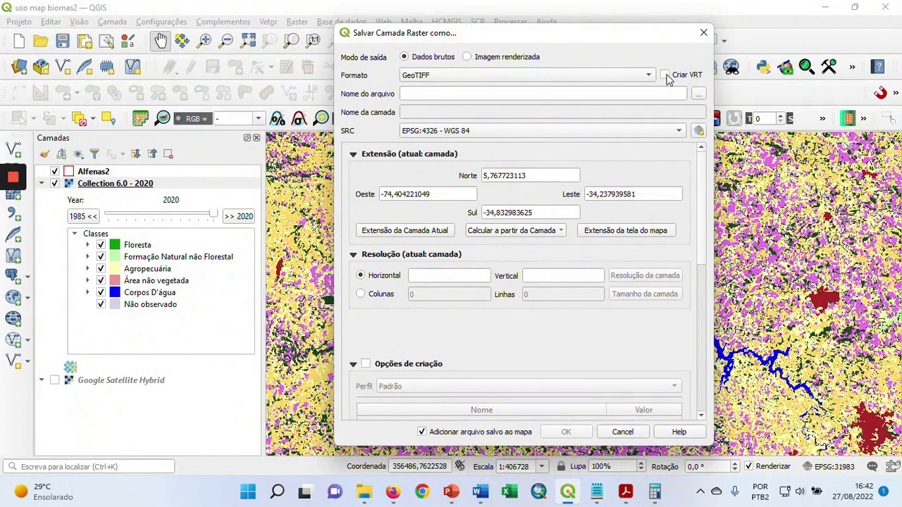
Set the export's output file to uso_alf_mb6_1 in the uso_map_biomas_alfenas6 folder, as GeoTIFF
left_click(699, 94)
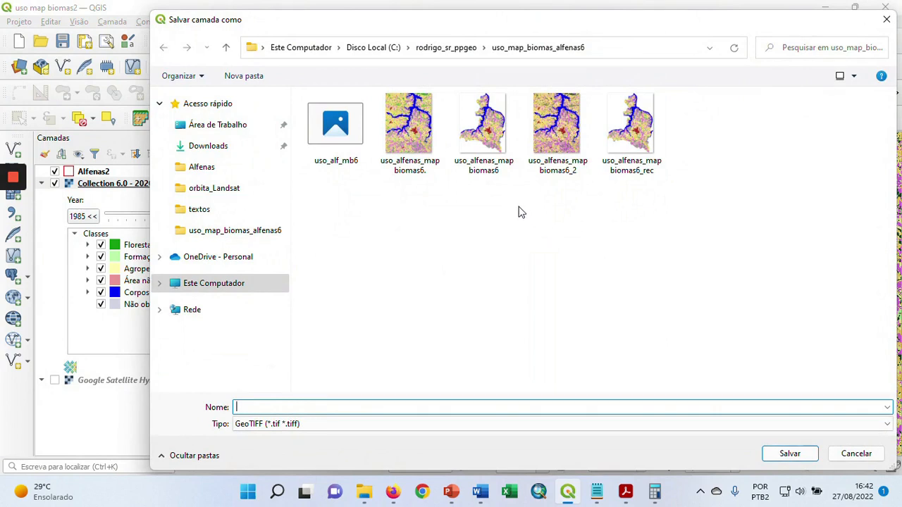
left_click(345, 136)
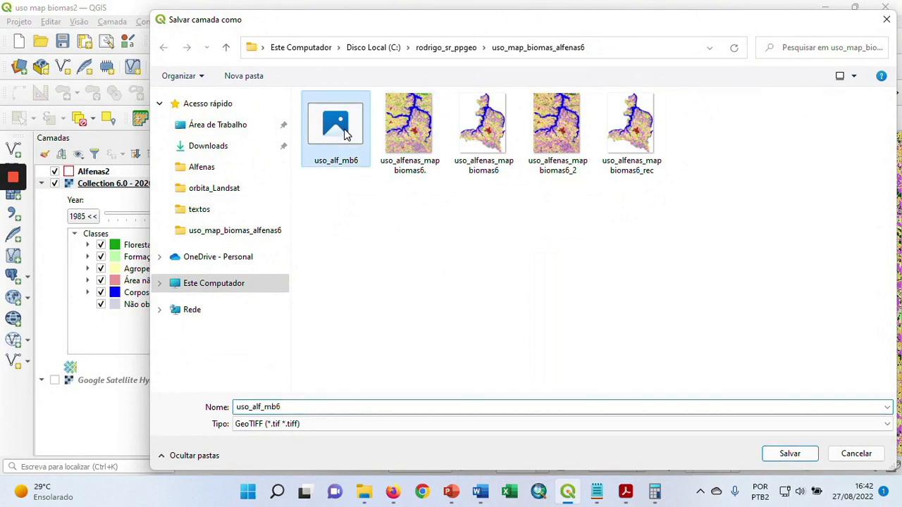
left_click(326, 408)
left_click(326, 407)
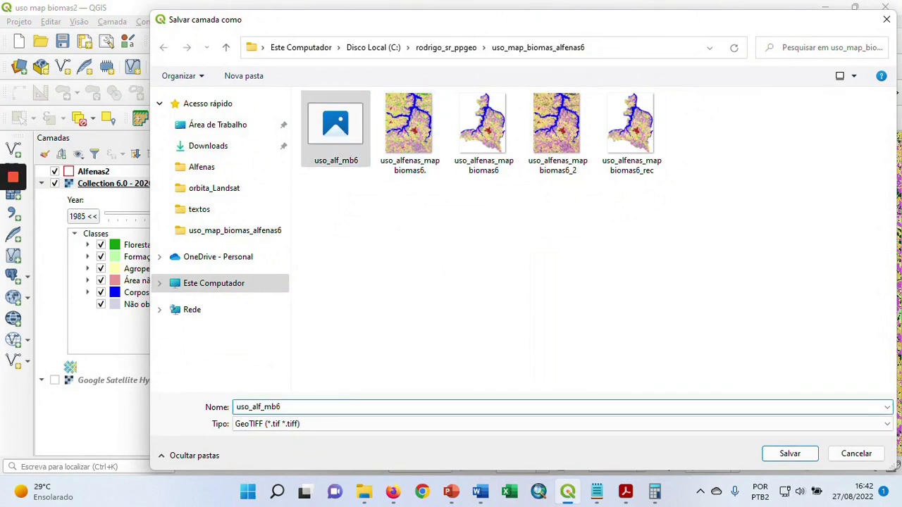
key("Left")
key("Left")
key("Left")
key("Right")
key("Right")
type("_")
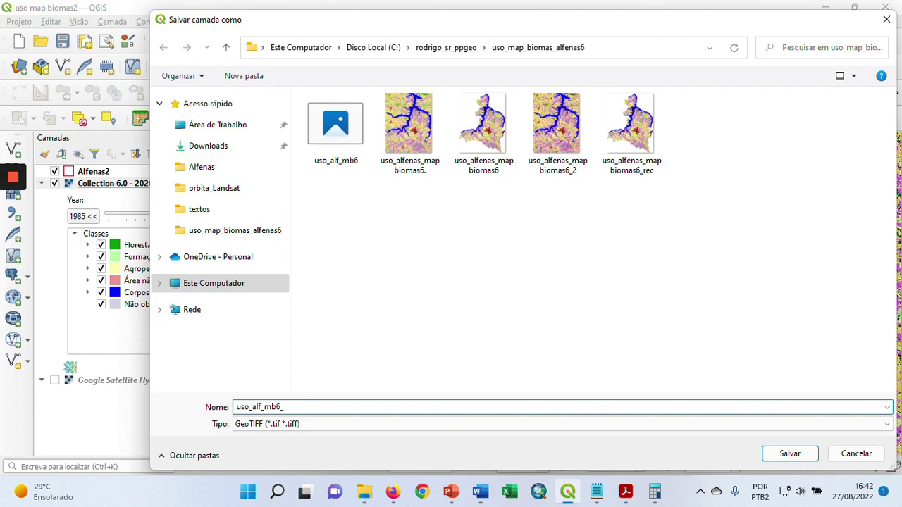
type("1")
left_click(785, 455)
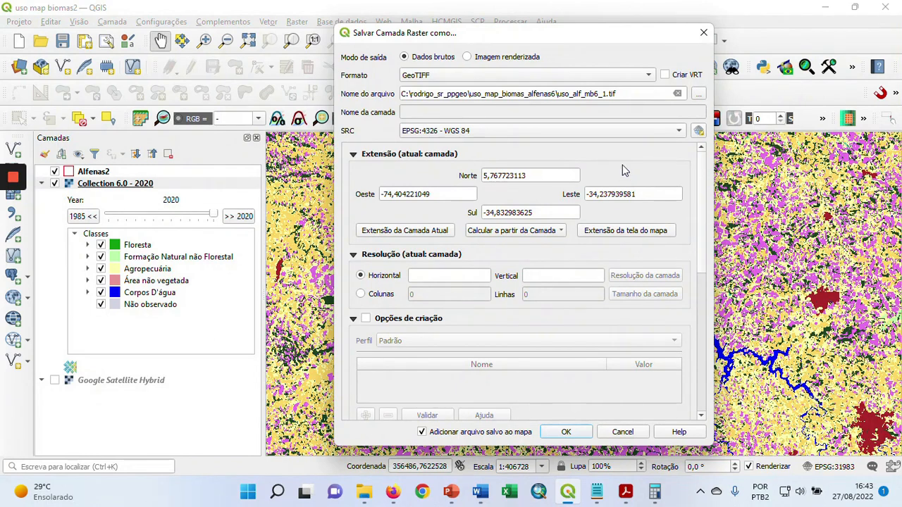
Set the export CRS to the project's EPSG:31983 - SIRGAS 2000 / UTM zone 23S and calculate the extent from the Alfenas2 layer
left_click(638, 131)
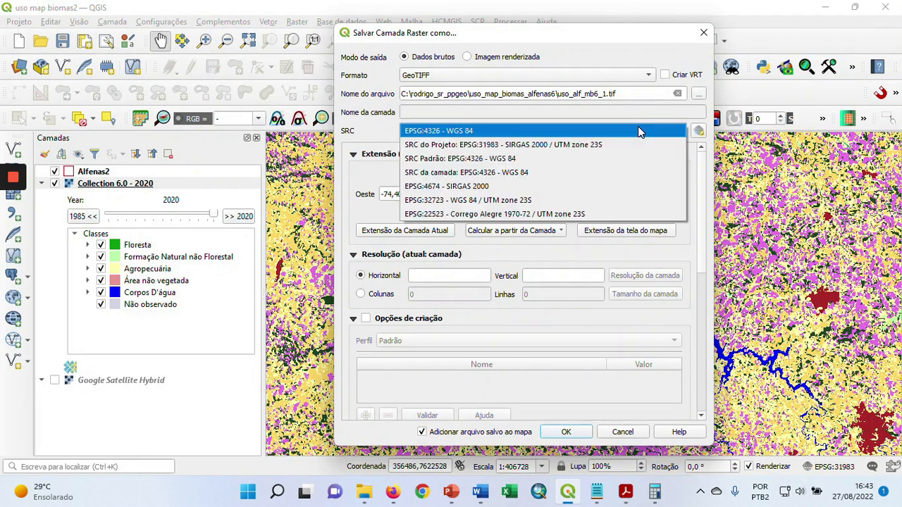
left_click(605, 145)
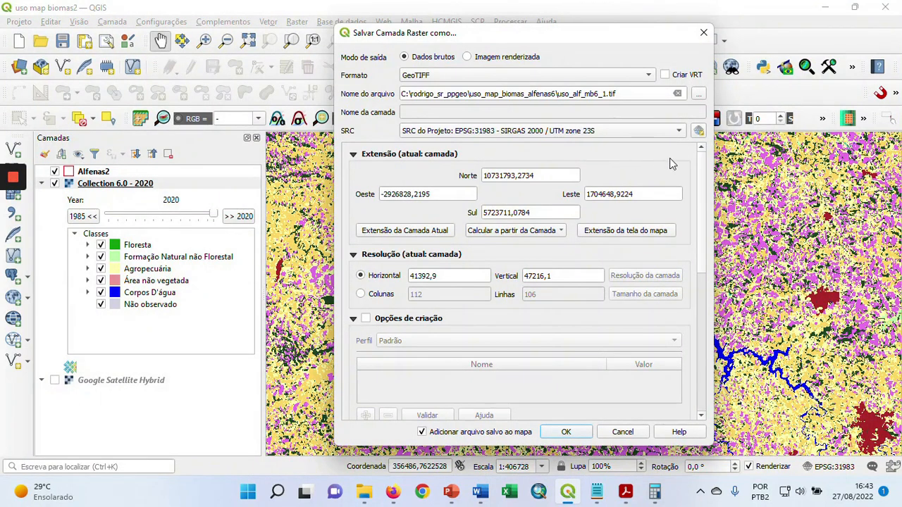
left_click(557, 232)
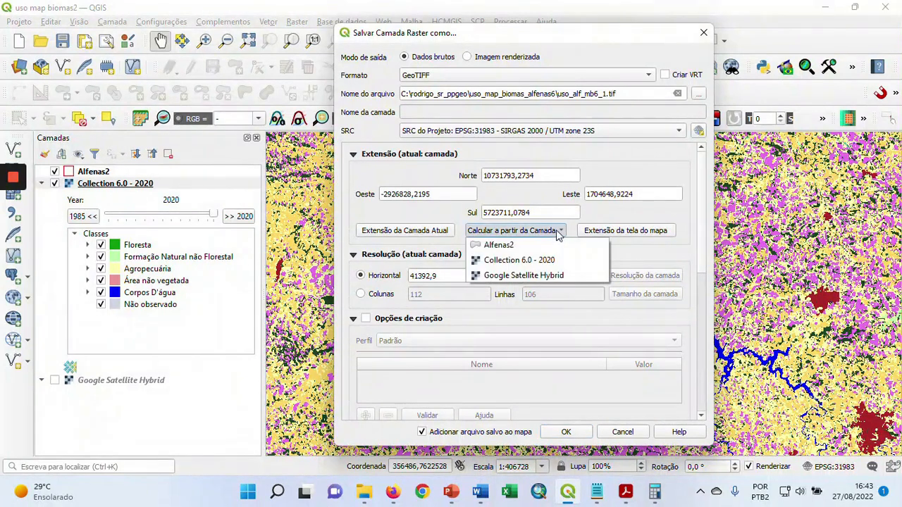
left_click(512, 247)
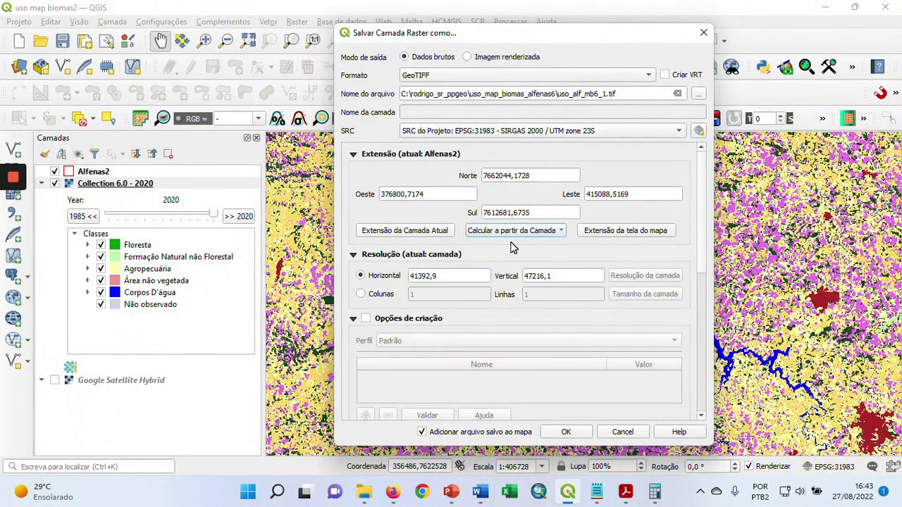
left_click(562, 233)
left_click(527, 246)
Set the horizontal and vertical export resolution to 30 and save the raster, adding it to the map
left_click(451, 275)
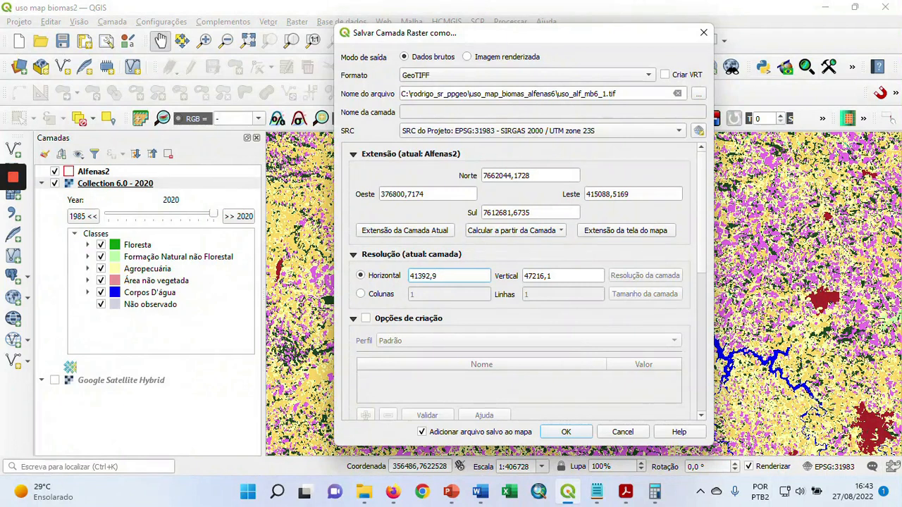
key("BackSpace")
key("BackSpace")
key("BackSpace")
key("BackSpace")
key("BackSpace")
key("BackSpace")
key("BackSpace")
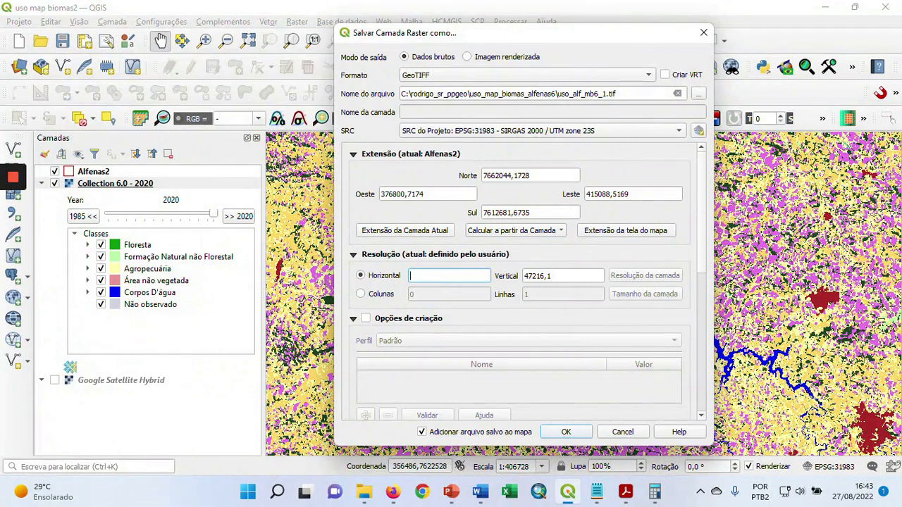
type("30")
left_click(551, 276)
key("BackSpace")
key("BackSpace")
key("BackSpace")
key("BackSpace")
key("BackSpace")
key("BackSpace")
key("BackSpace")
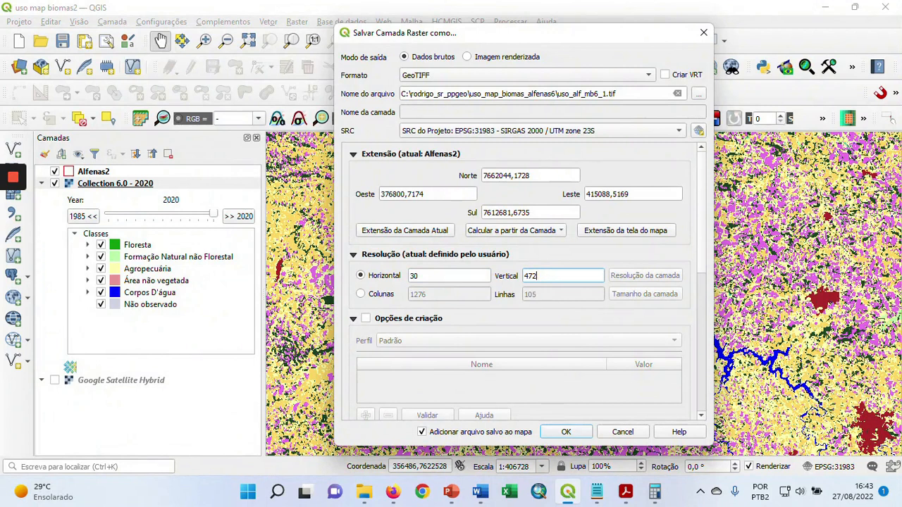
type("30")
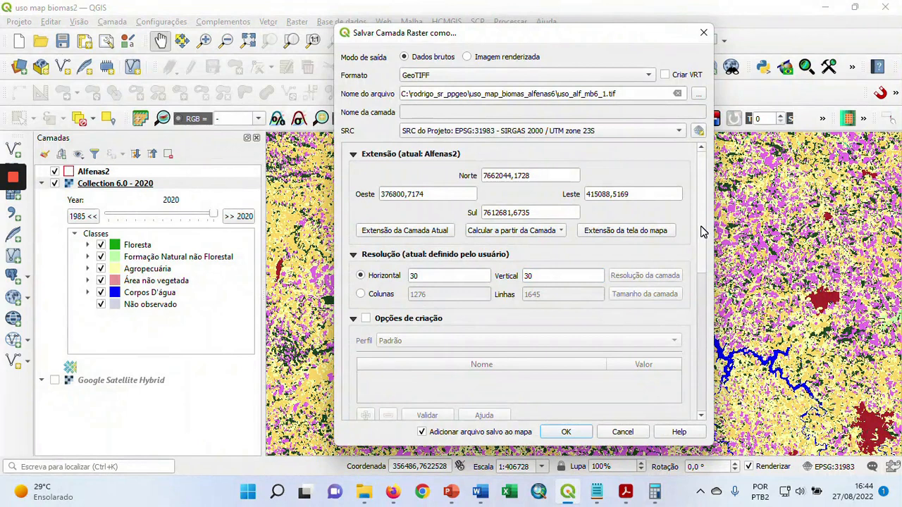
left_click_drag(701, 233, 702, 379)
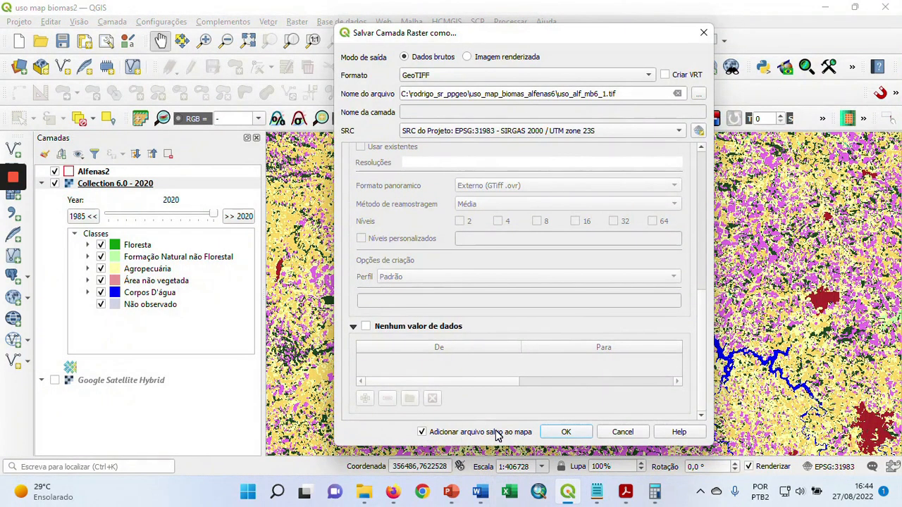
left_click(565, 432)
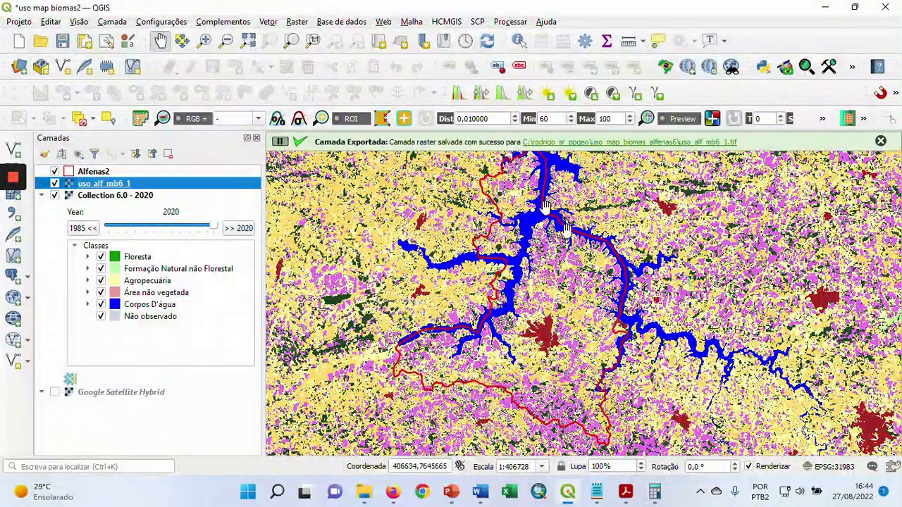
Remove the Collection 6.0 - 2020 layer from the project and show the Google Satellite Hybrid layer
left_click(55, 197)
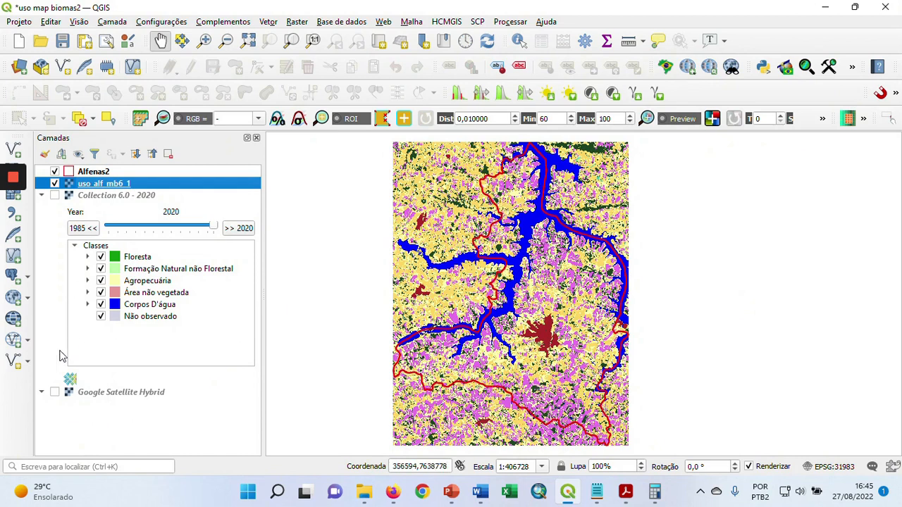
left_click(120, 196)
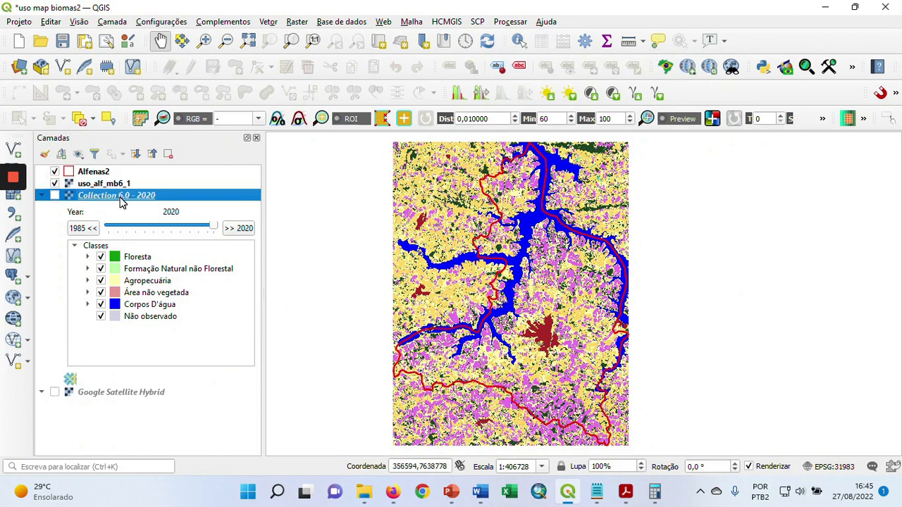
right_click(120, 197)
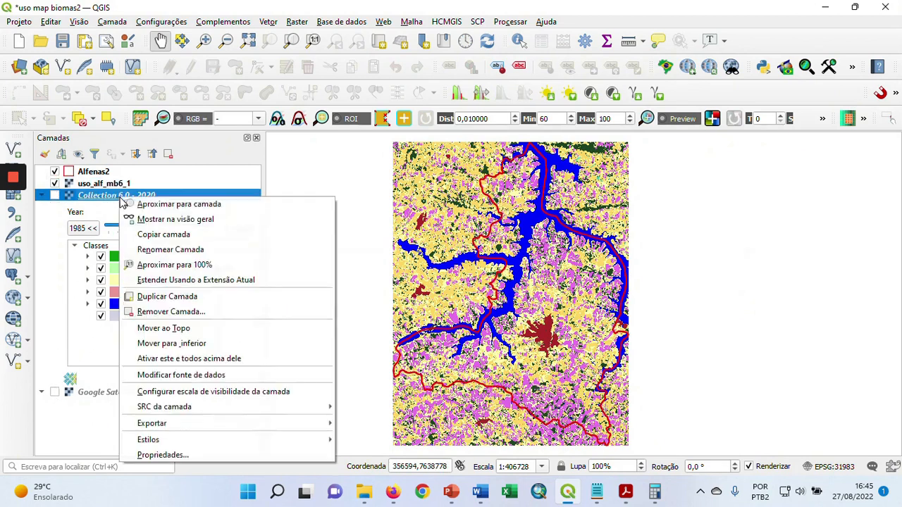
left_click(186, 315)
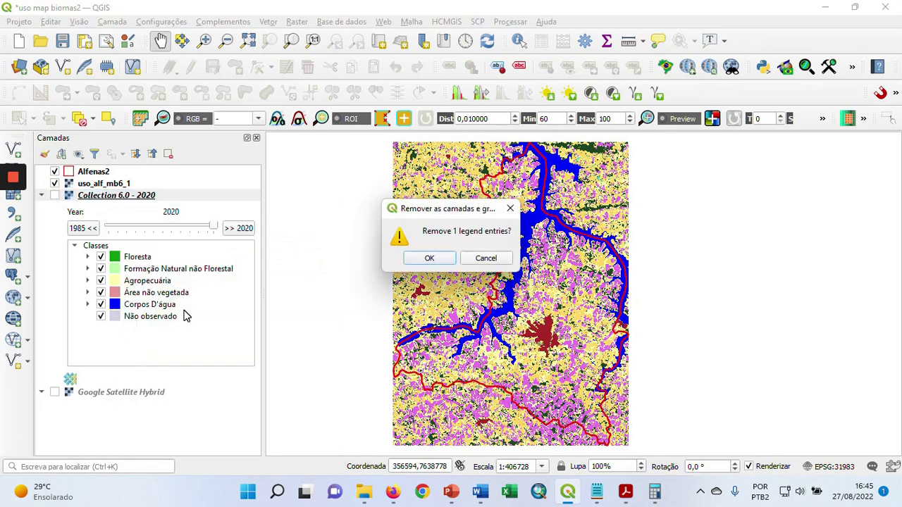
left_click(421, 258)
left_click(54, 196)
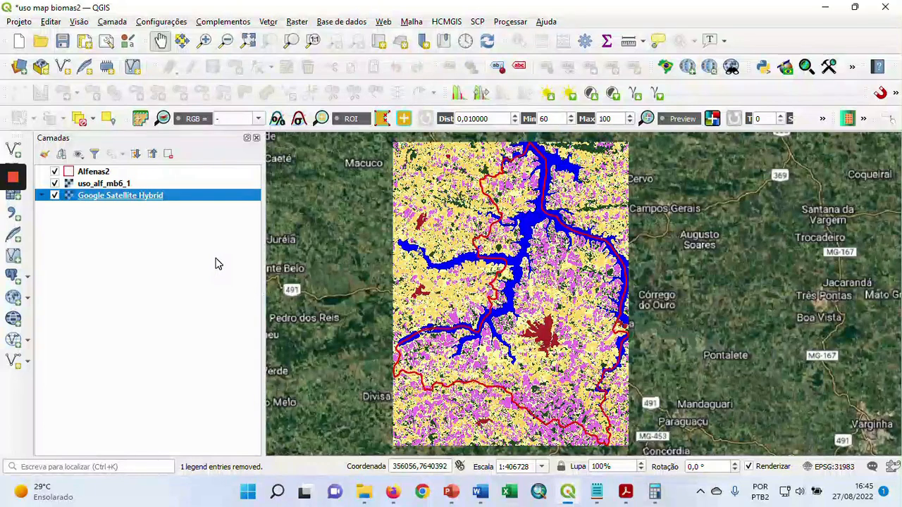
Start clipping a raster by mask layer, with uso_alf_mb6_1 as the input and Alfenas2 as the mask
left_click(297, 21)
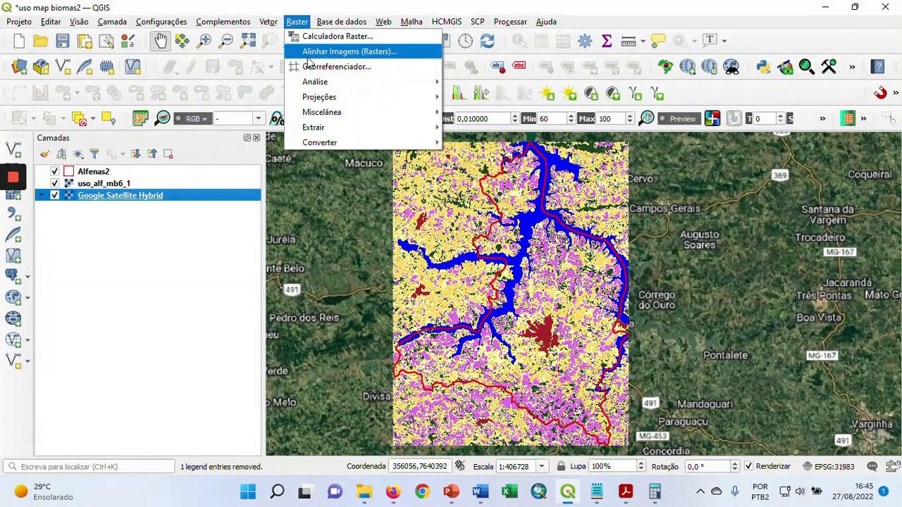
mouse_move(418, 129)
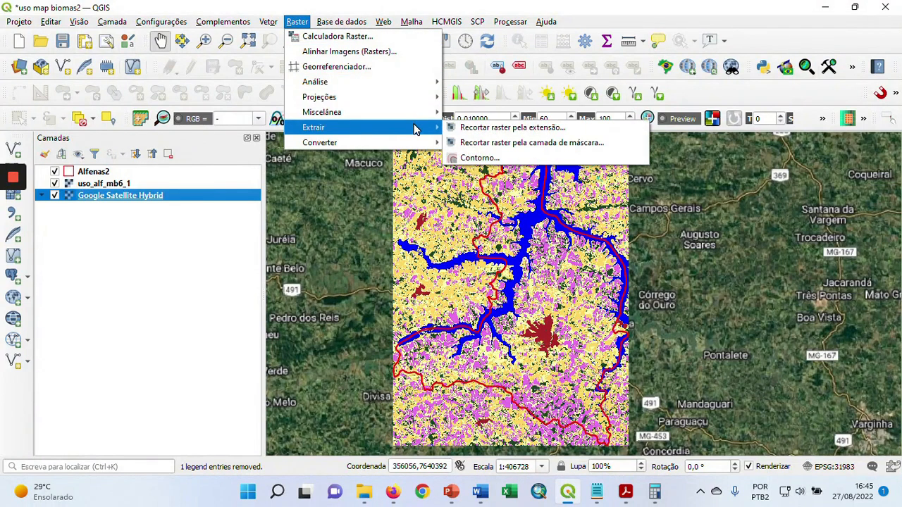
left_click(532, 144)
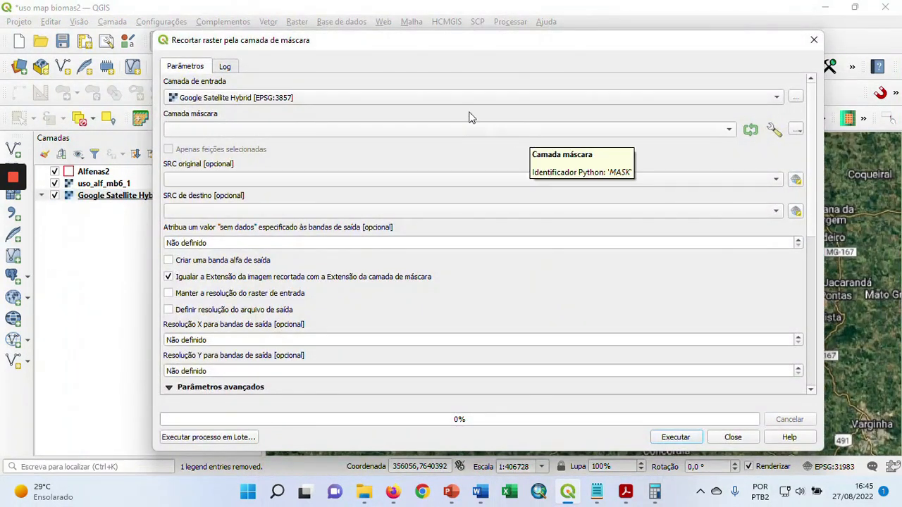
left_click(461, 98)
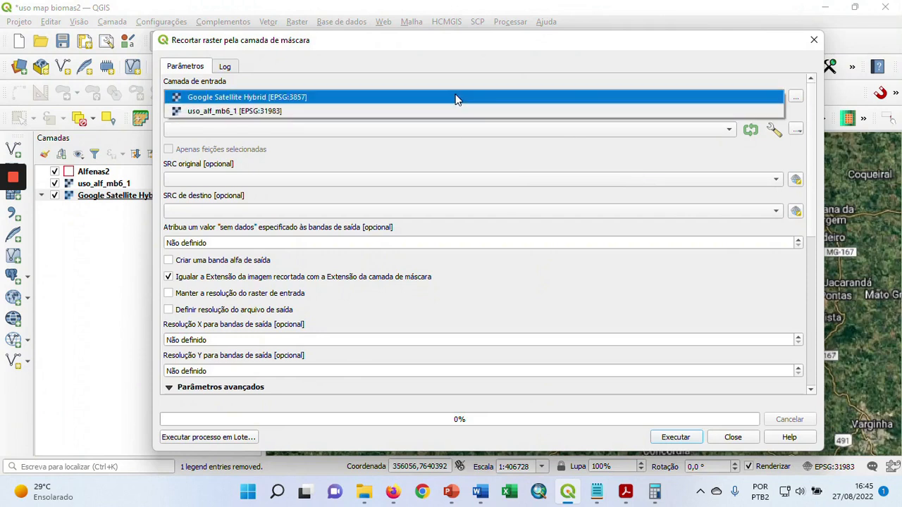
left_click(261, 111)
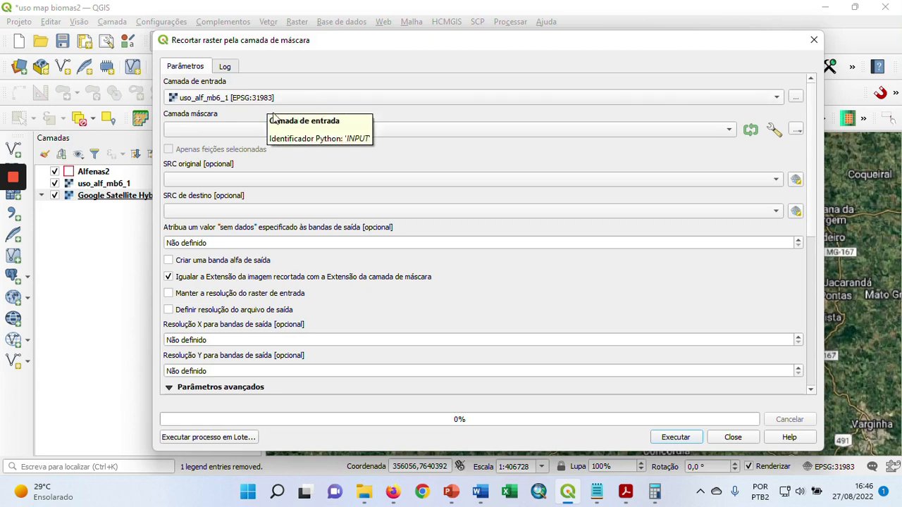
left_click(641, 128)
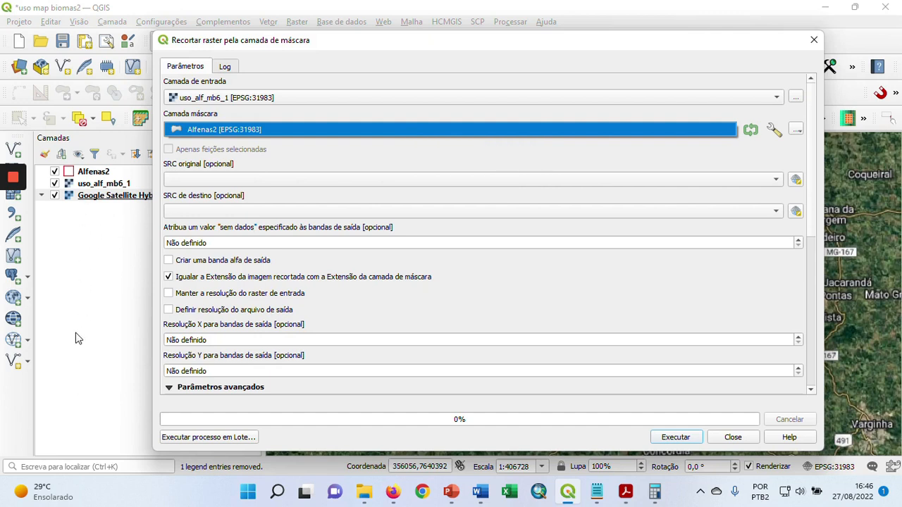
left_click(402, 130)
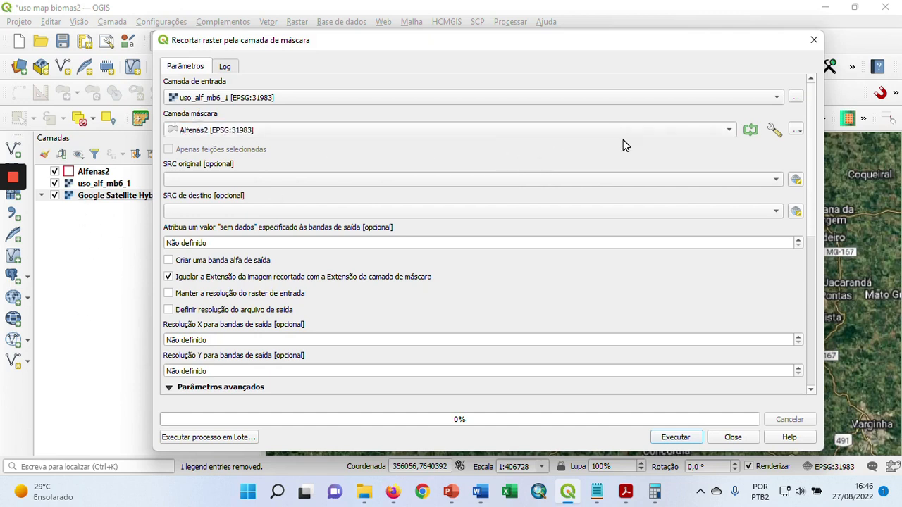
Set both the source and target CRS of the clip to the project's EPSG:31983 - SIRGAS 2000 / UTM zone 23S
left_click(670, 183)
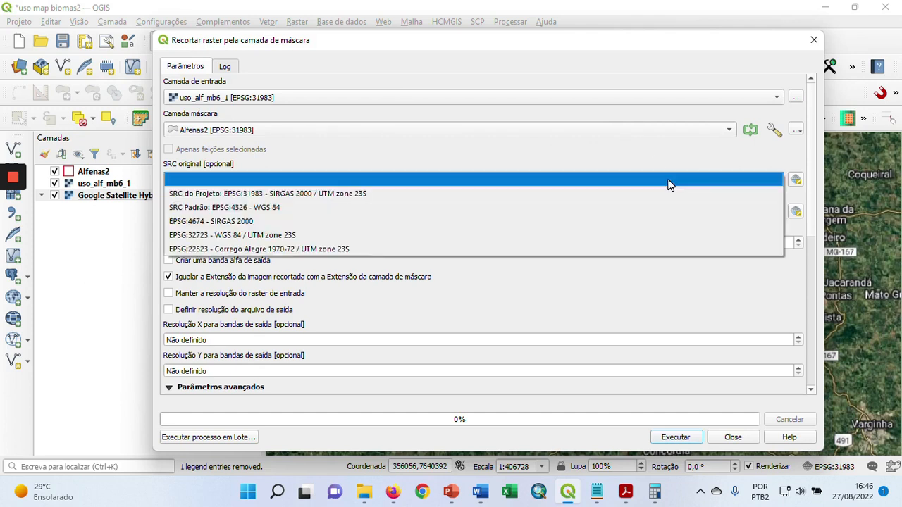
left_click(357, 193)
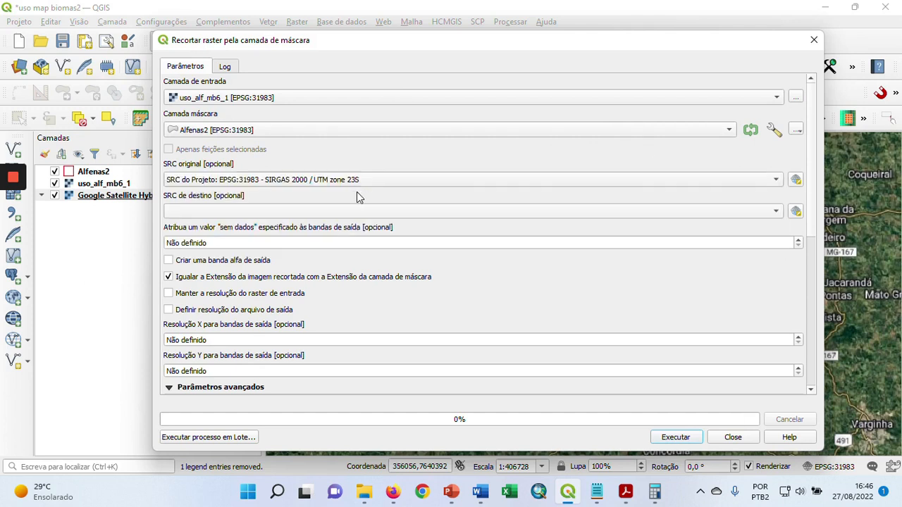
left_click(512, 211)
left_click(416, 224)
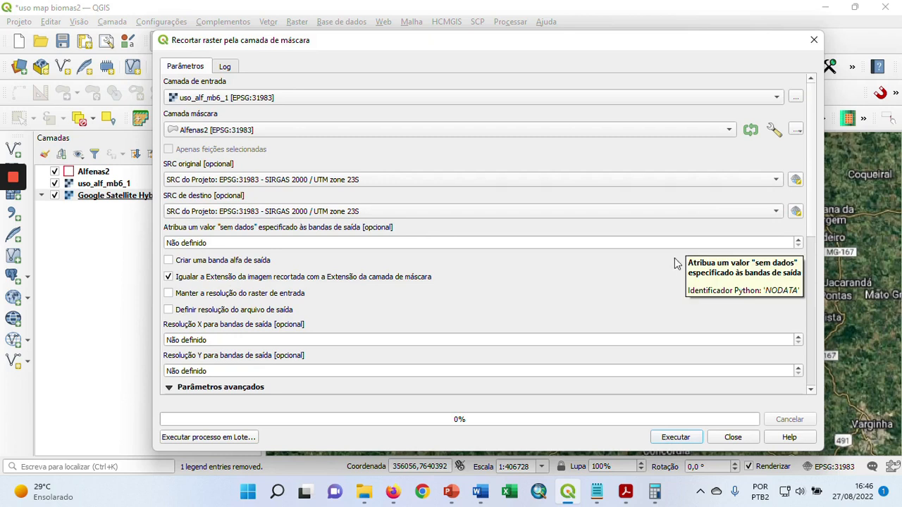
Set the clip's output file to uso_alf_mb6_1_rec.tif in the uso_map_biomas_alfenas6 folder
left_click_drag(812, 219, 809, 254)
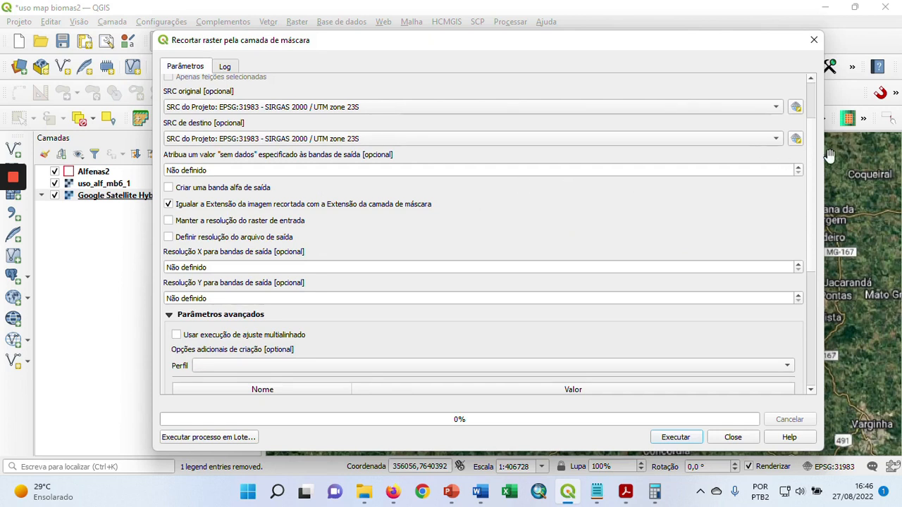
left_click_drag(808, 176, 812, 304)
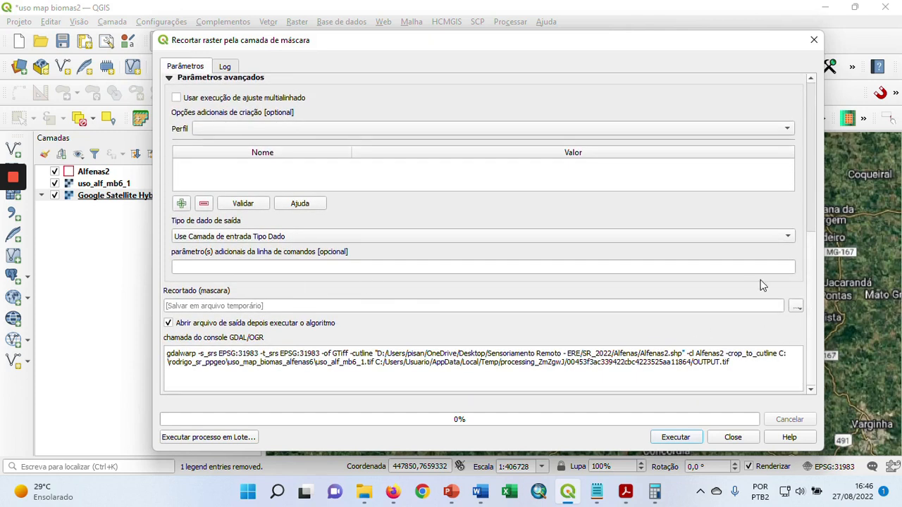
left_click(796, 305)
left_click(789, 341)
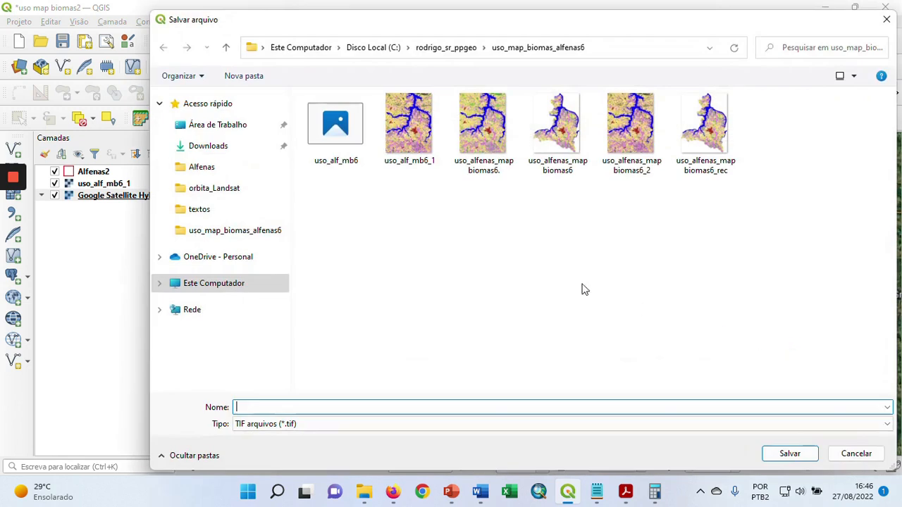
left_click(708, 141)
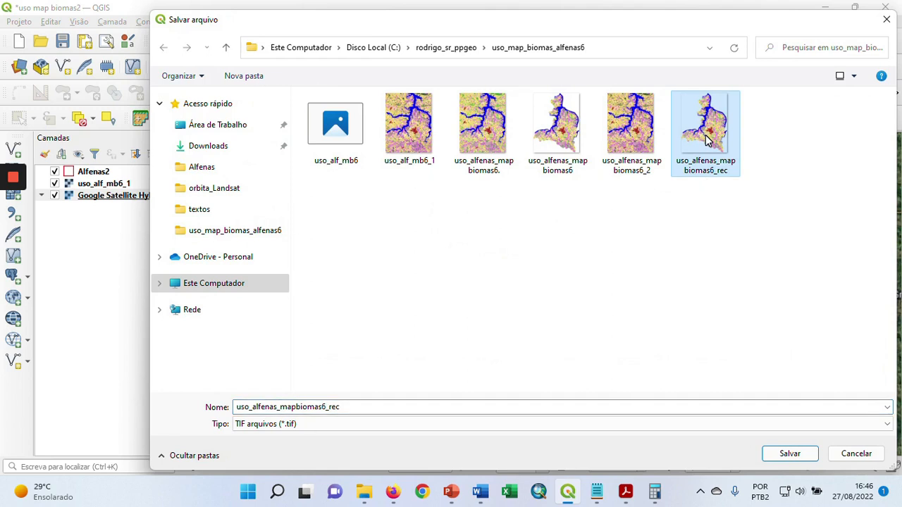
left_click(346, 130)
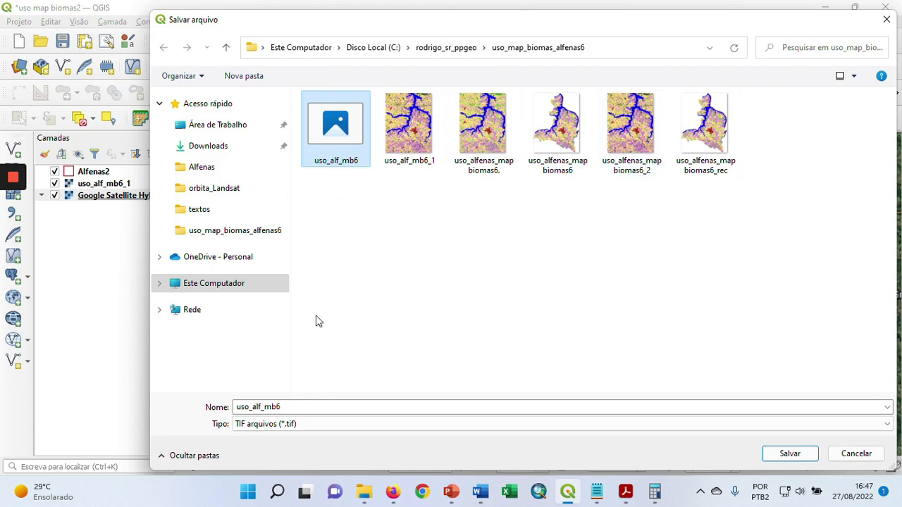
left_click(317, 408)
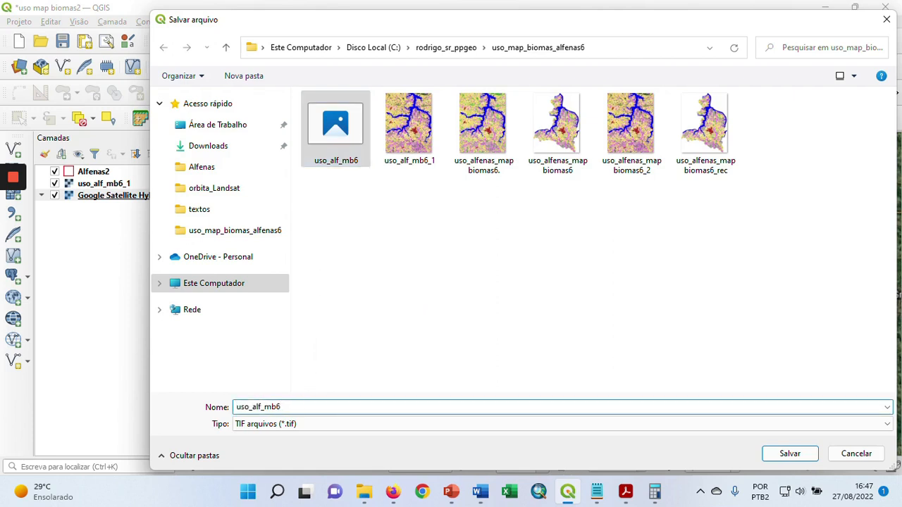
type("_1")
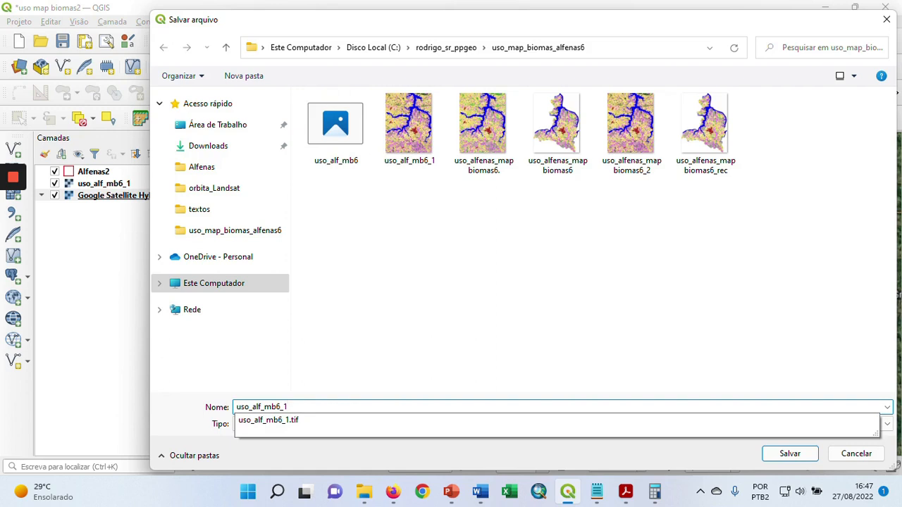
type("_rec")
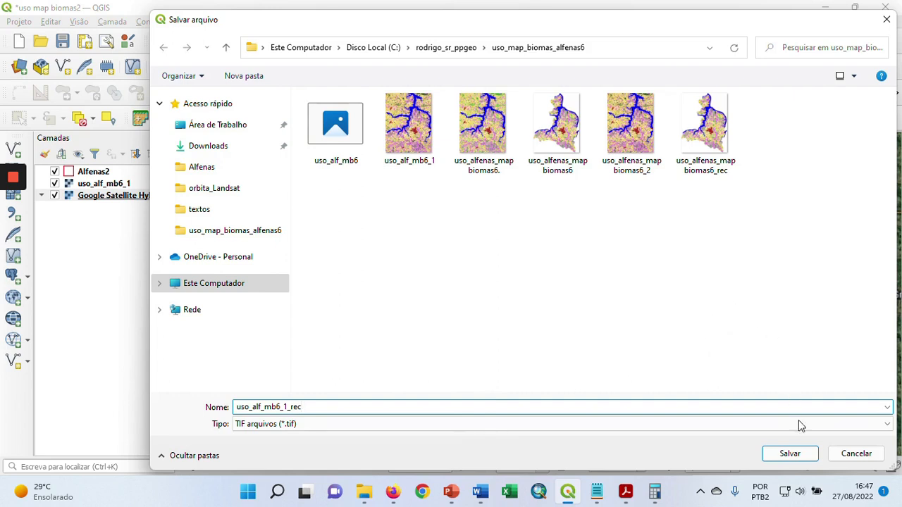
left_click(780, 457)
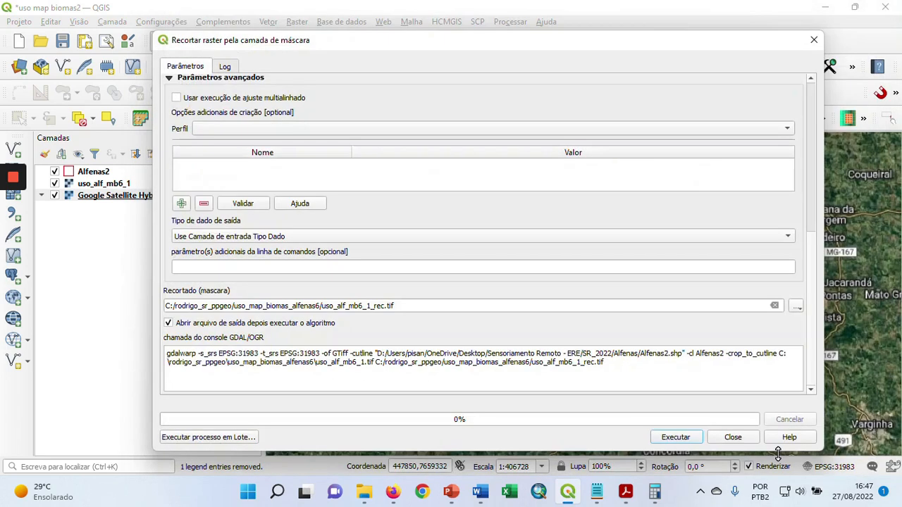
Run the raster clip, close its dialog and hide the unclipped uso_alf_mb6_1 layer
left_click(674, 436)
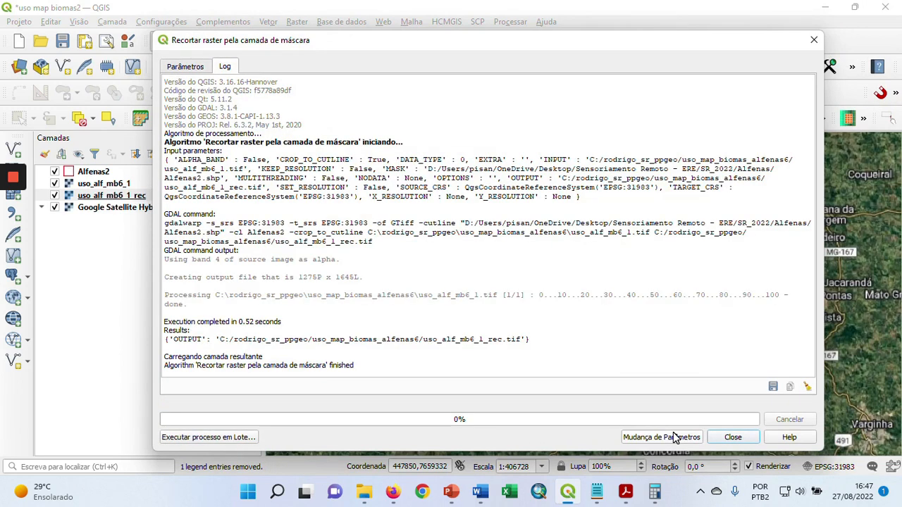
left_click(732, 437)
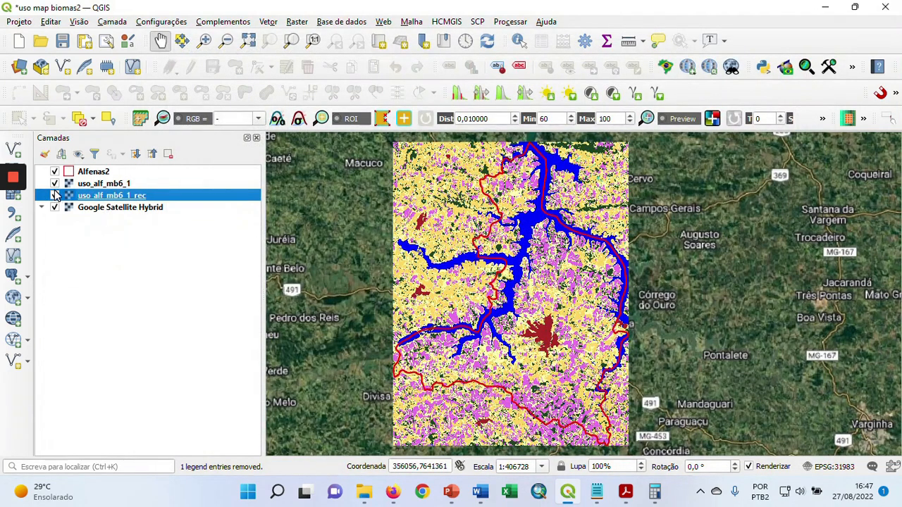
left_click(55, 183)
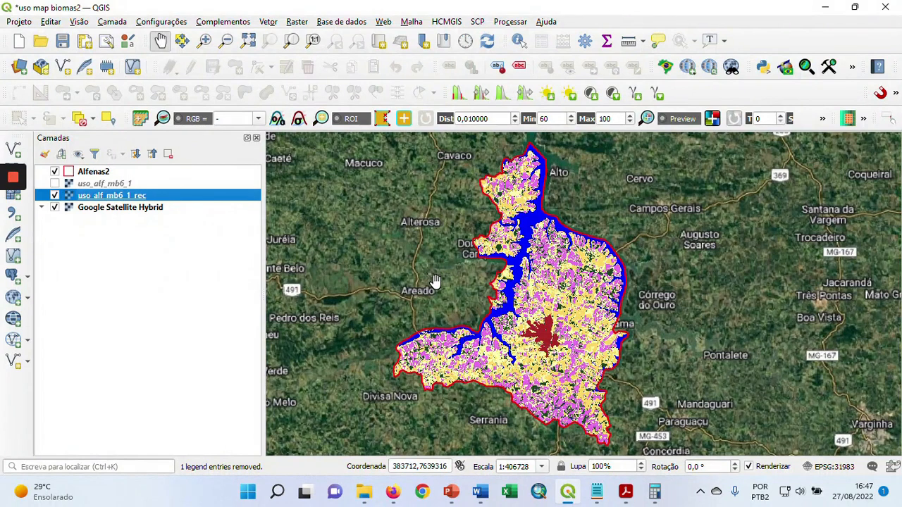
mouse_move(13, 177)
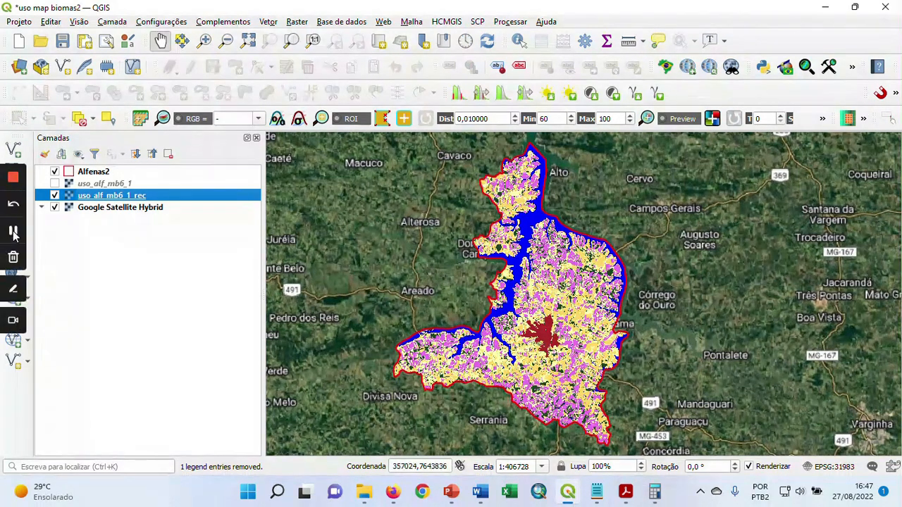
left_click(14, 232)
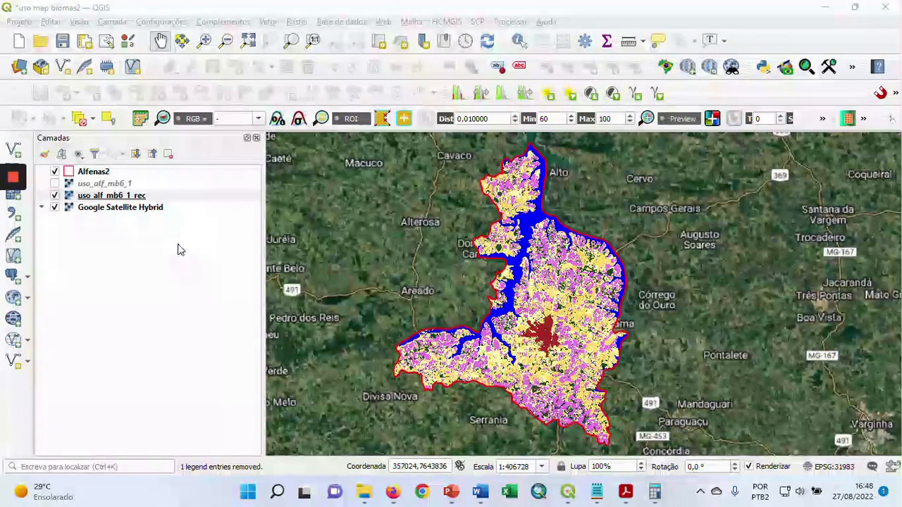
Add the MapBiomas Collection 6.0 land cover layer for 2020 to the project with the MapBiomas Collection plugin
scroll(556, 229, "down", 1)
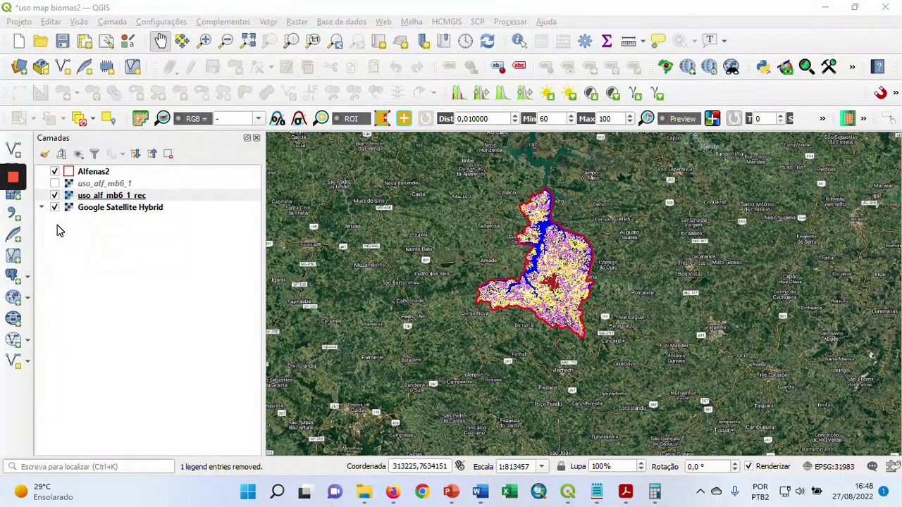
left_click(223, 21)
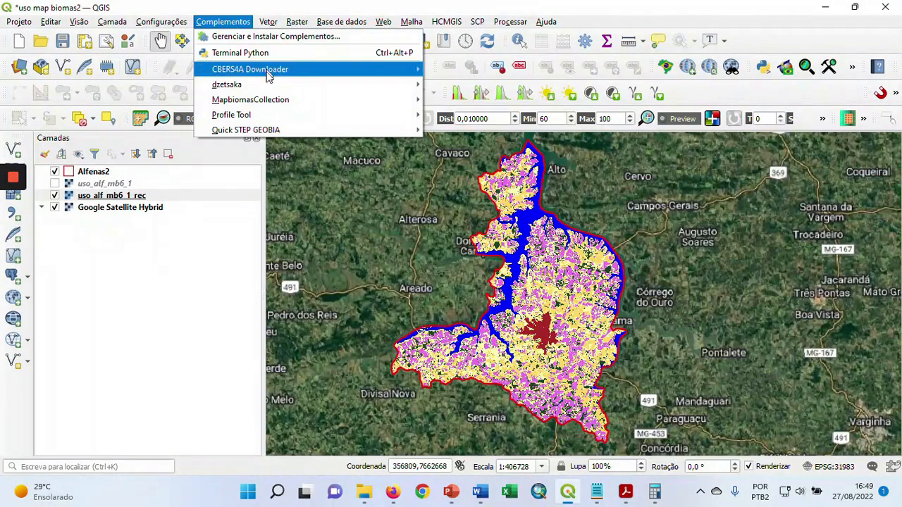
mouse_move(268, 87)
mouse_move(274, 103)
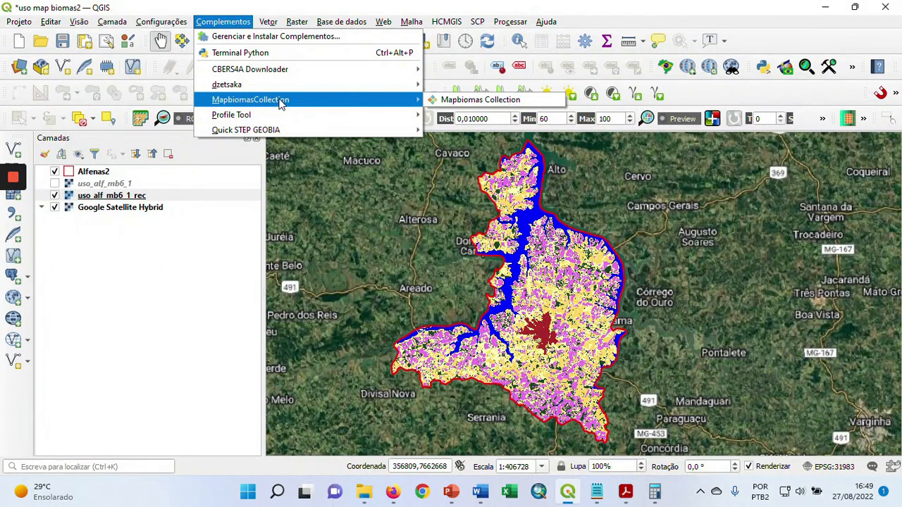
left_click(459, 103)
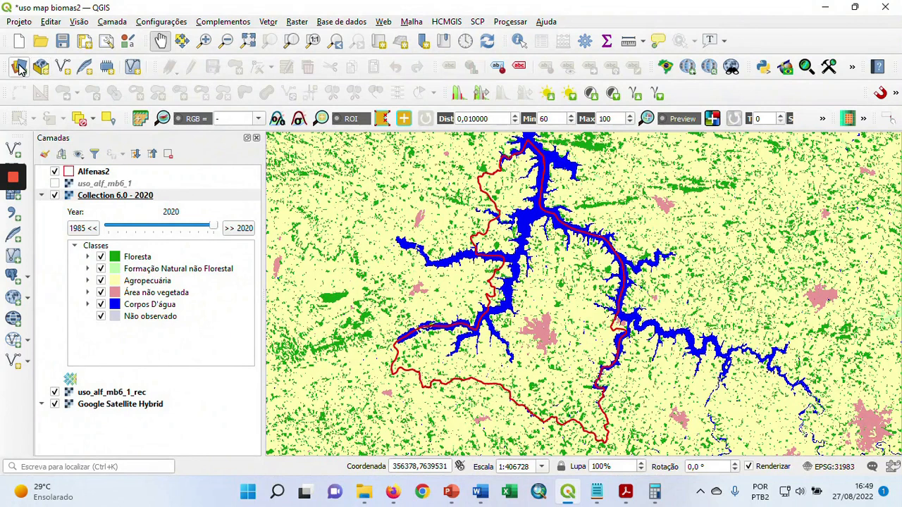
Add the vector layer BR_Mesorregioes_2021.shp from the BR_Mesorregioes_2021(1) folder to the project
left_click(19, 67)
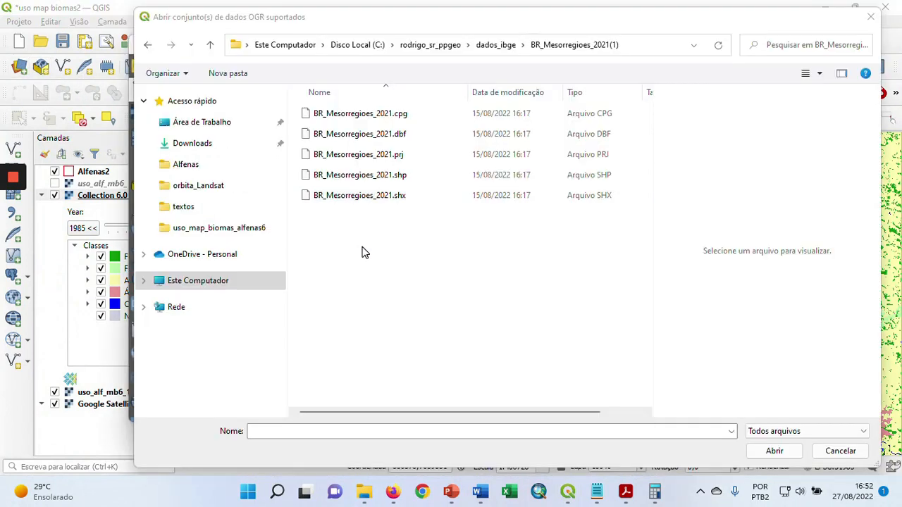
left_click(386, 179)
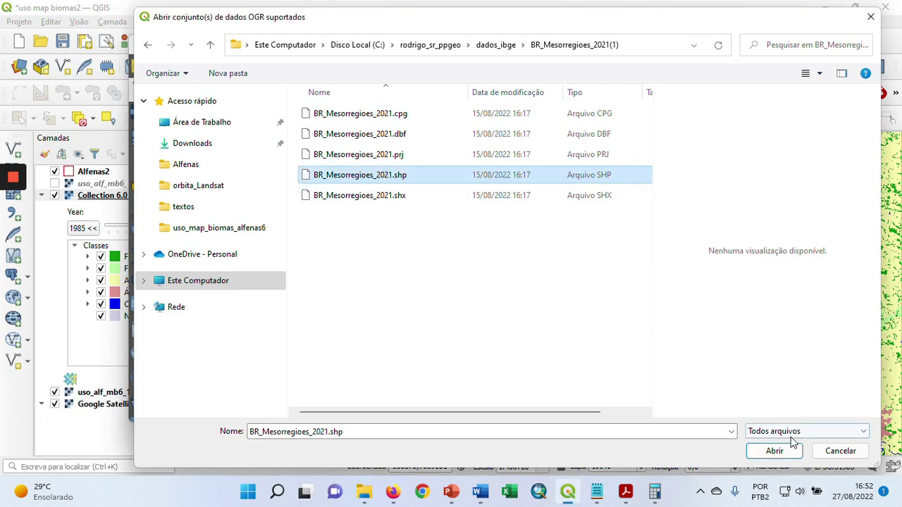
left_click(775, 452)
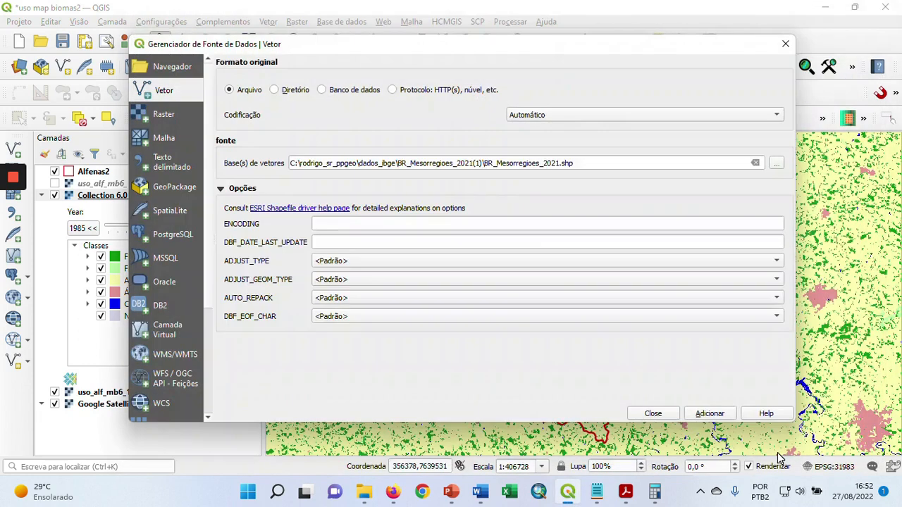
left_click(722, 416)
left_click(665, 413)
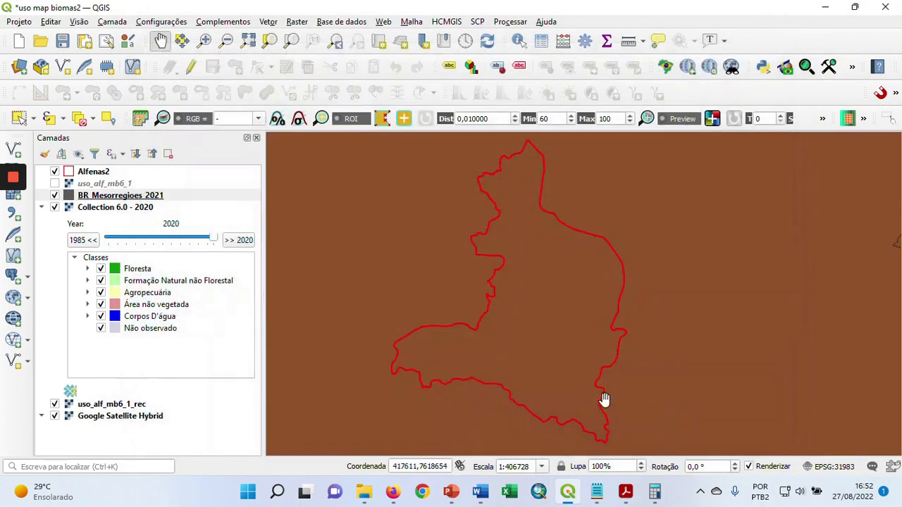
Give the BR_Mesorregioes_2021 layer a transparent fill and a 0.46 mm stroke width
scroll(451, 310, "down", 2)
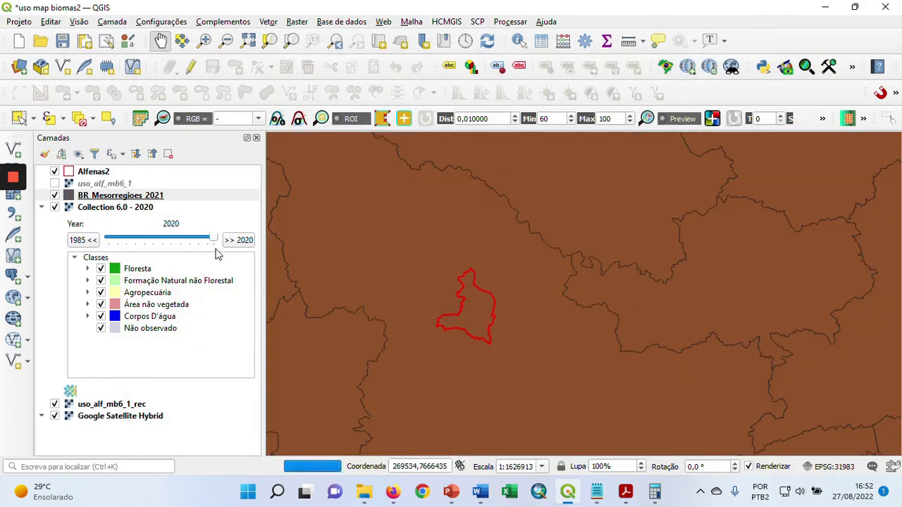
left_click(113, 197)
double_click(113, 197)
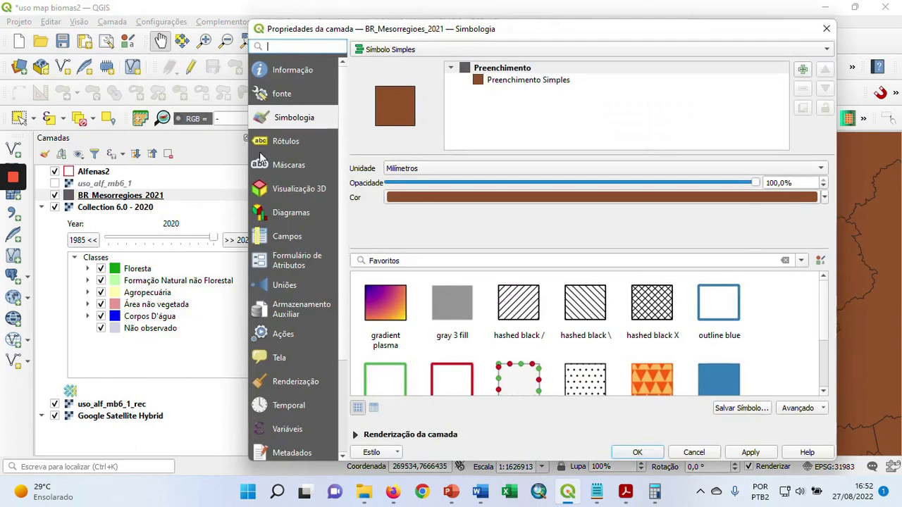
left_click(521, 80)
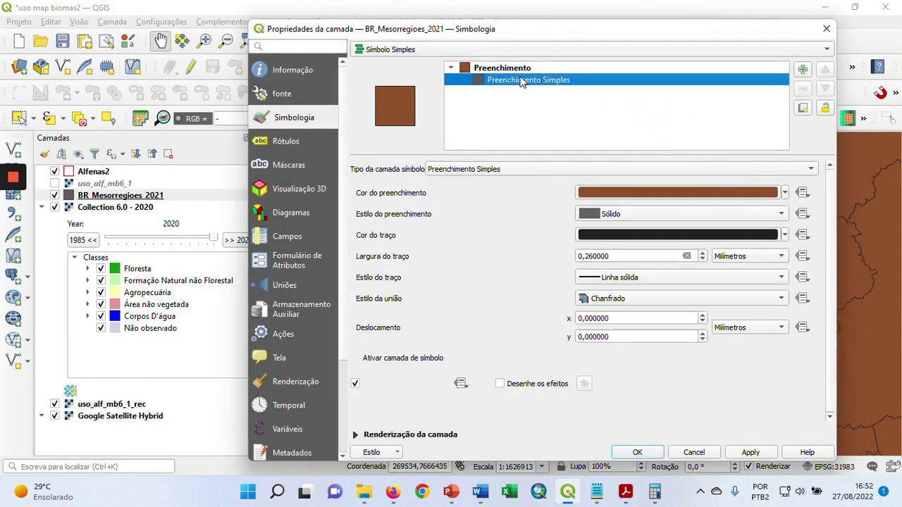
left_click(784, 192)
left_click(589, 208)
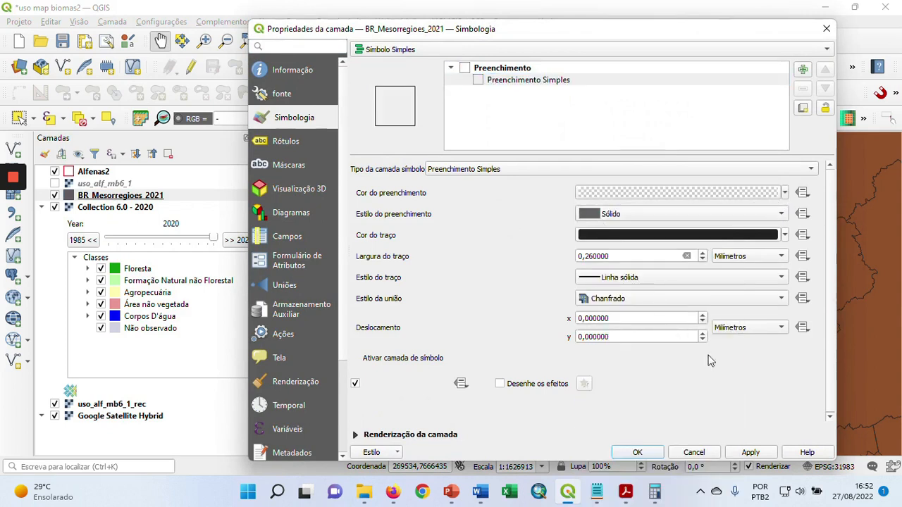
left_click(703, 255)
left_click(750, 453)
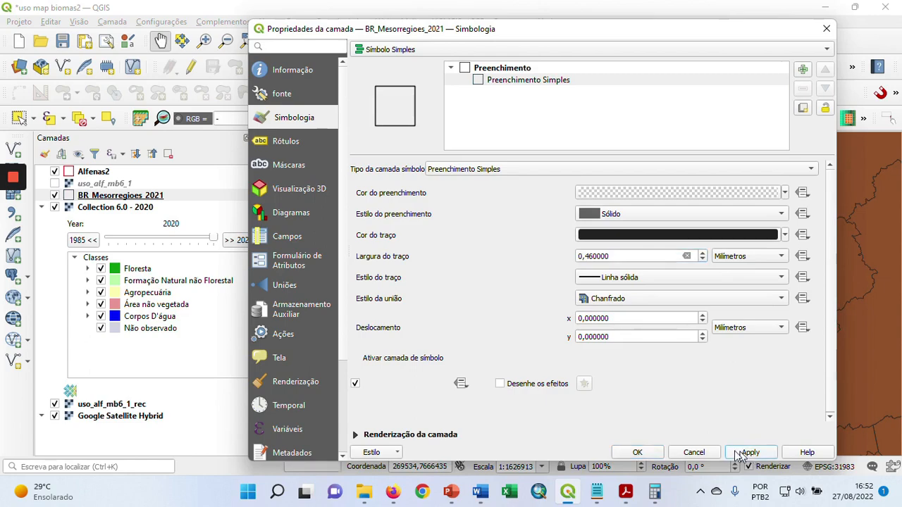
left_click(650, 452)
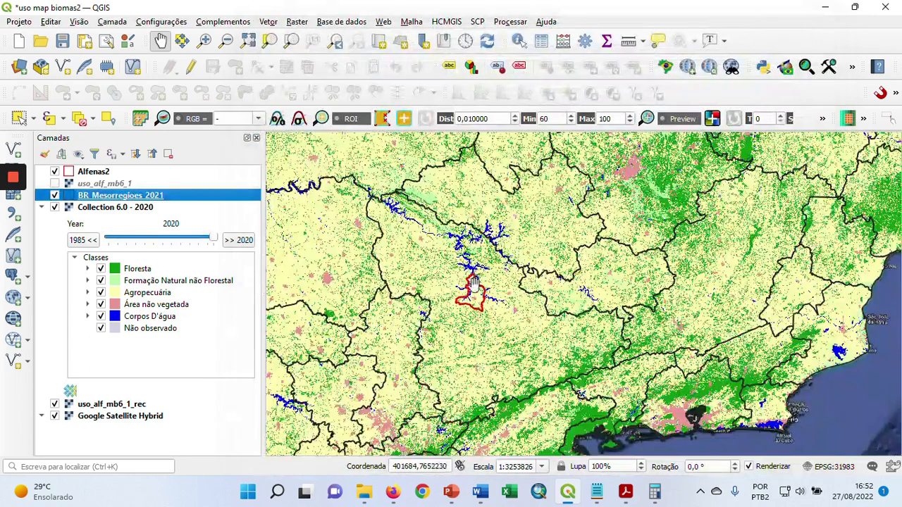
Enable editing on BR_Mesorregioes_2021 and select the mesoregion polygon that contains Alfenas
left_click(191, 67)
left_click(19, 117)
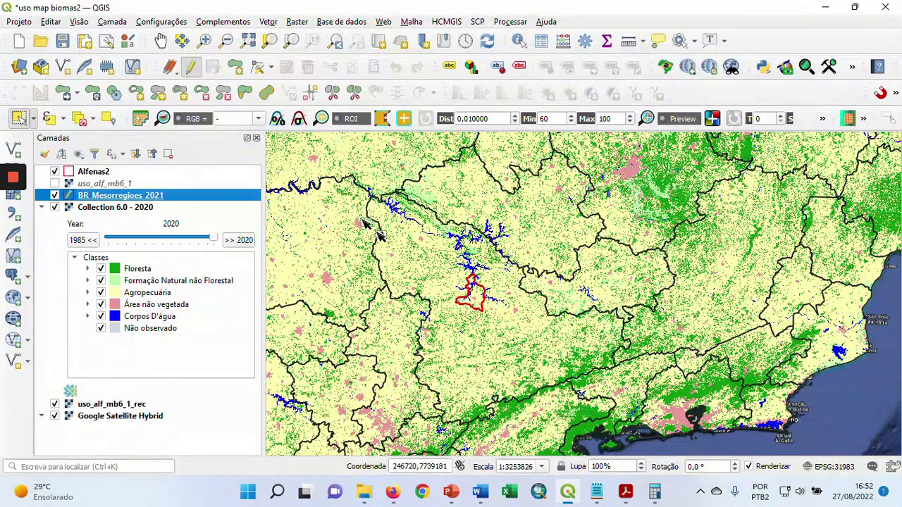
left_click(431, 265)
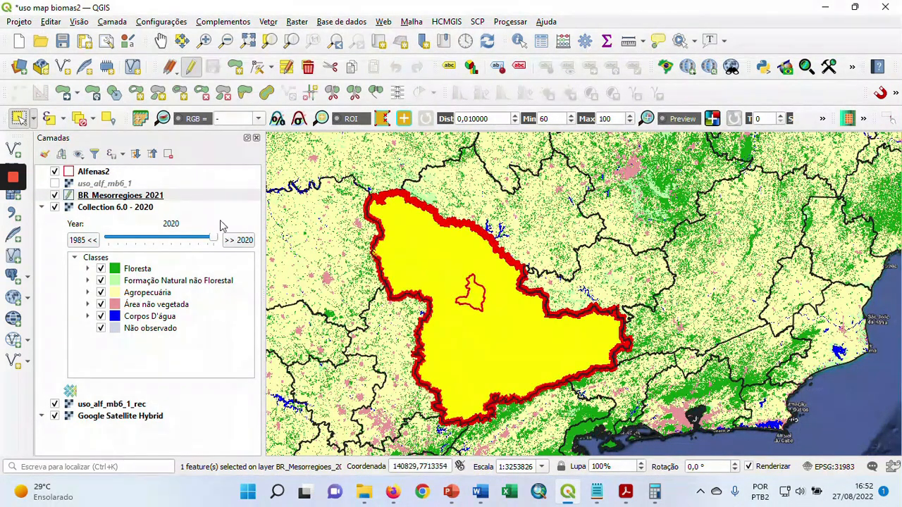
Start exporting the features of BR_Mesorregioes_2021 as a shapefile, with meso_sulmg.shp in the alfenas folder as the output file
right_click(132, 200)
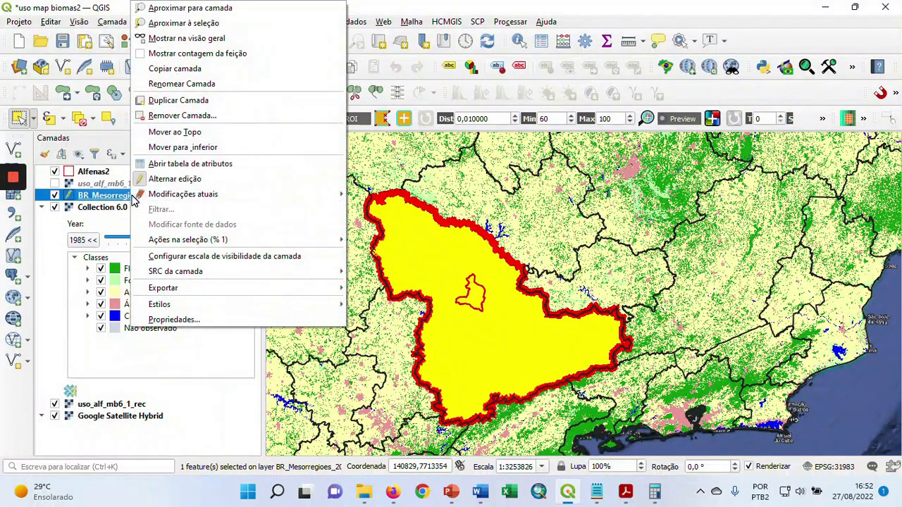
mouse_move(293, 291)
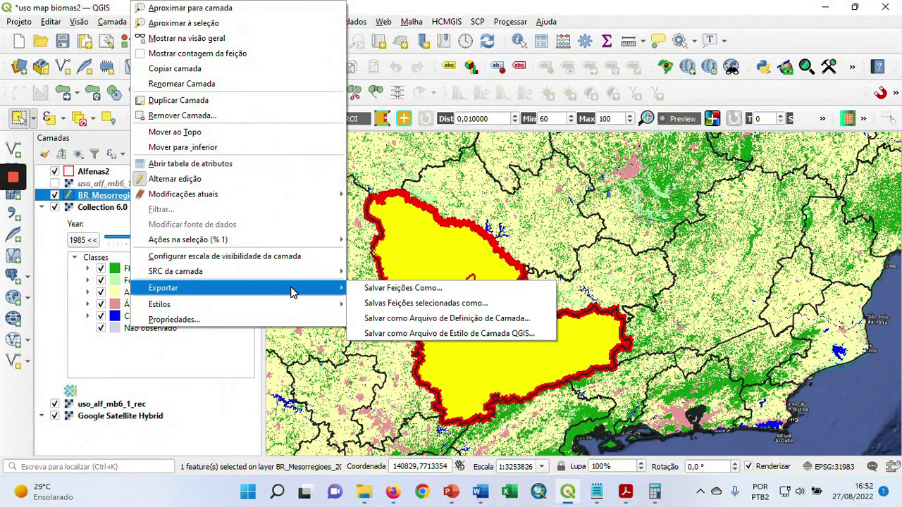
left_click(418, 292)
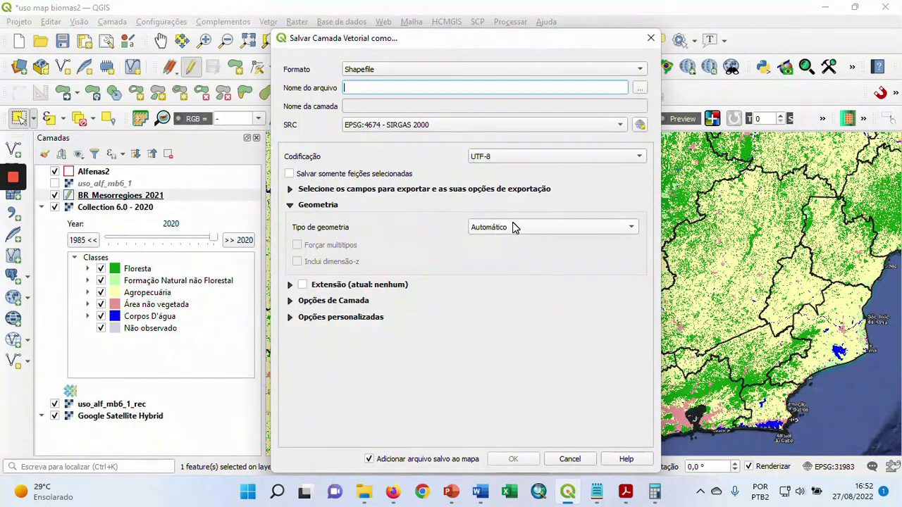
left_click(641, 88)
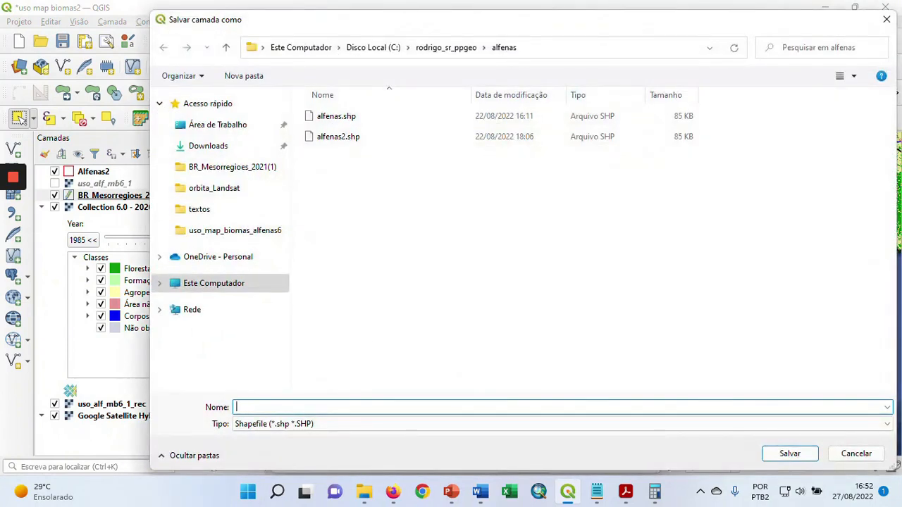
type("meso_sulmg")
left_click(790, 454)
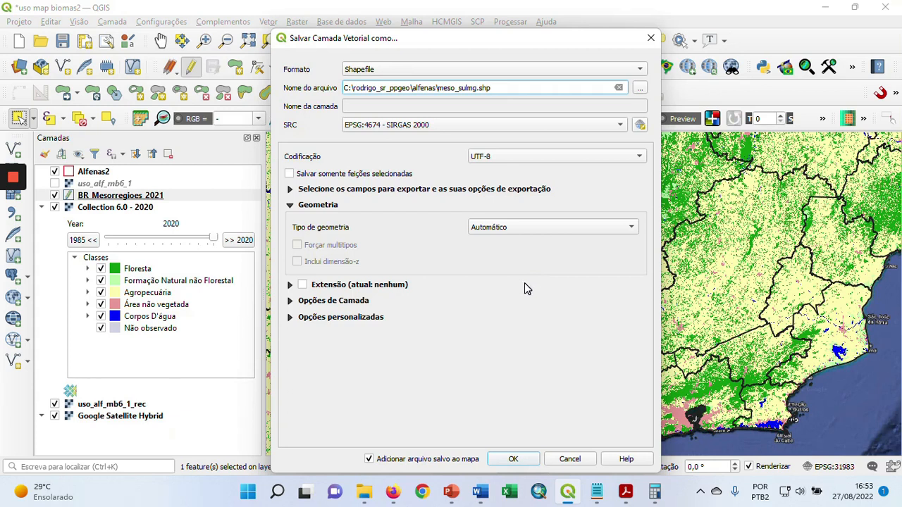
Set the export's coordinate system to the project's EPSG:31983 - SIRGAS 2000 / UTM zone 23S and export only the selected features
left_click(605, 124)
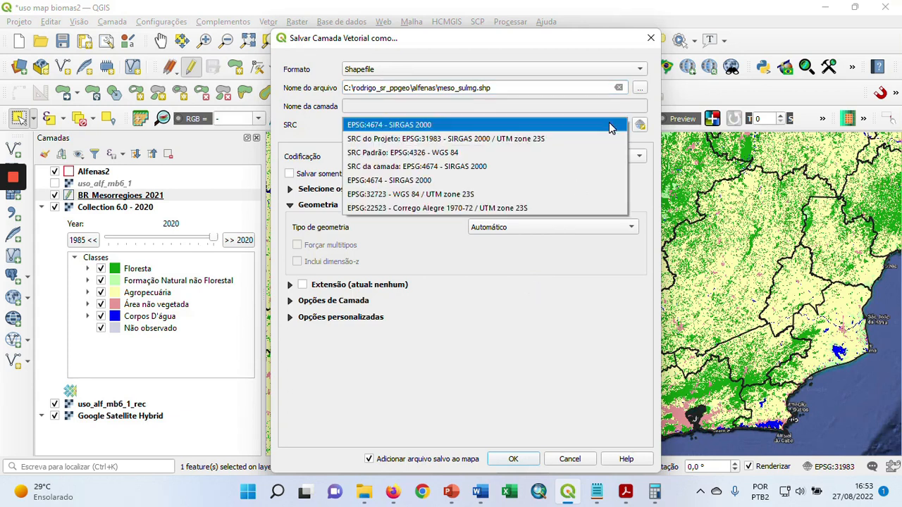
left_click(525, 138)
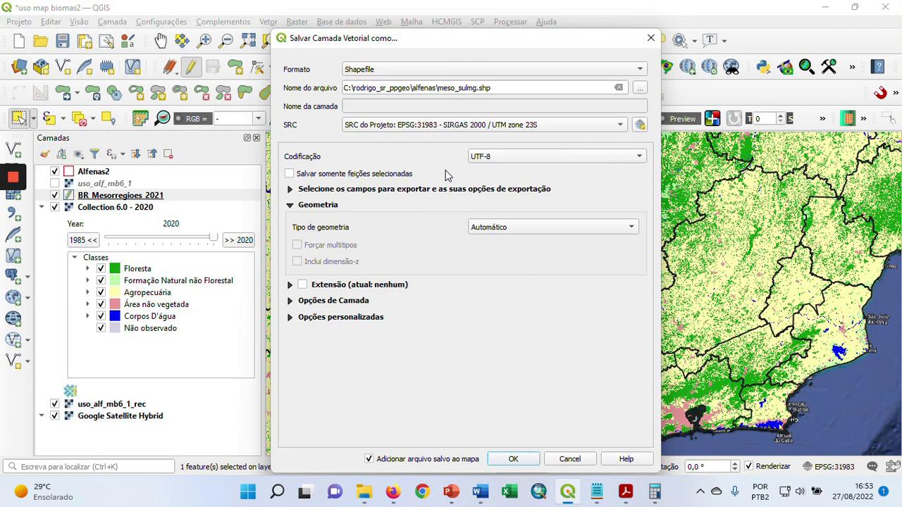
left_click(290, 174)
left_click(514, 459)
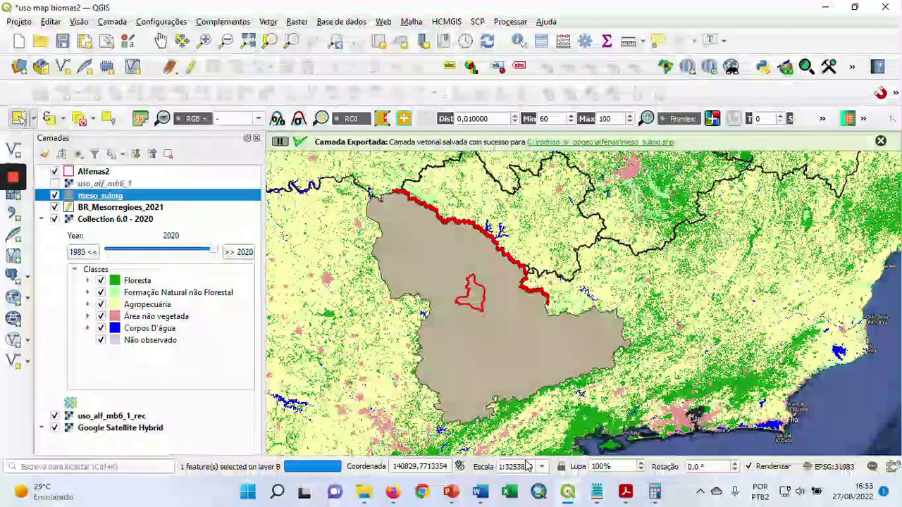
Stop editing BR_Mesorregioes_2021 and remove that layer from the project
right_click(104, 208)
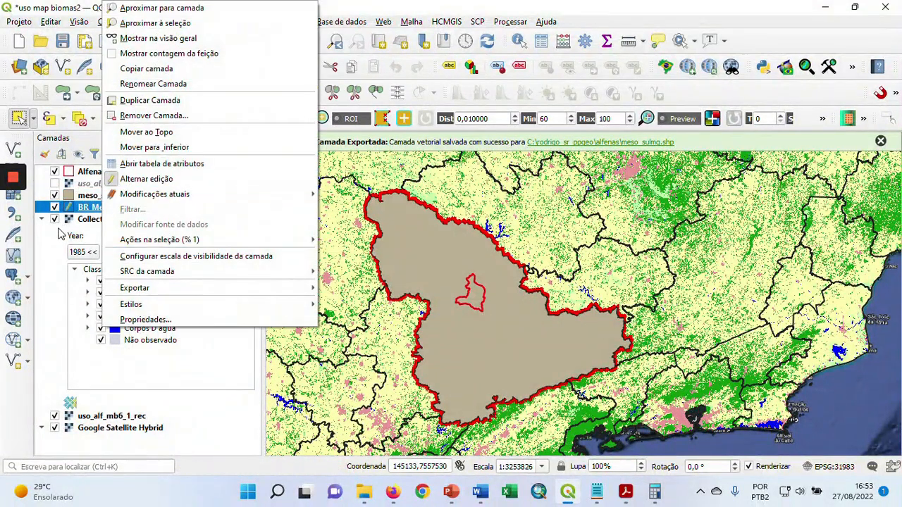
left_click(43, 248)
left_click(120, 207)
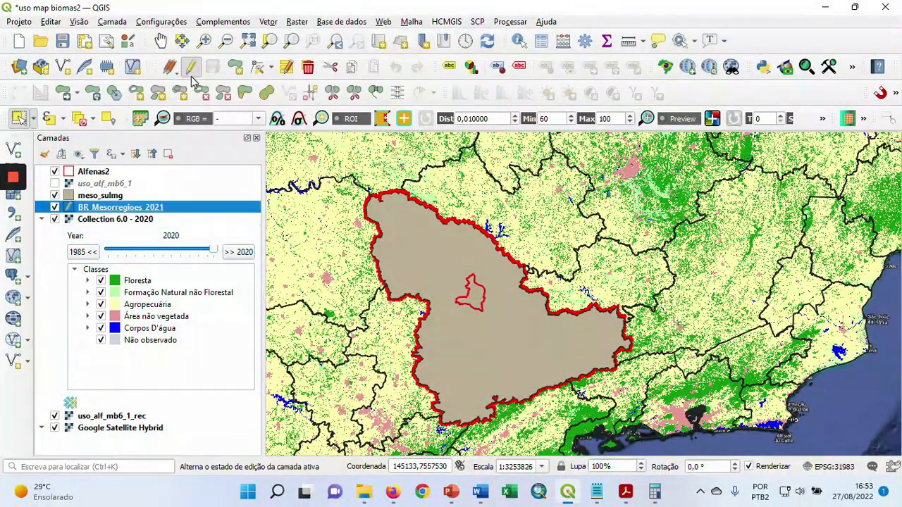
right_click(104, 207)
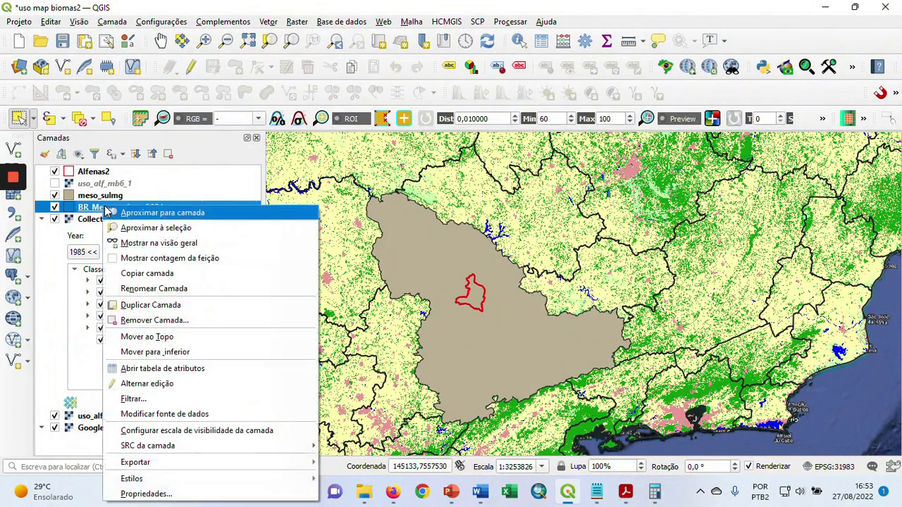
left_click(161, 319)
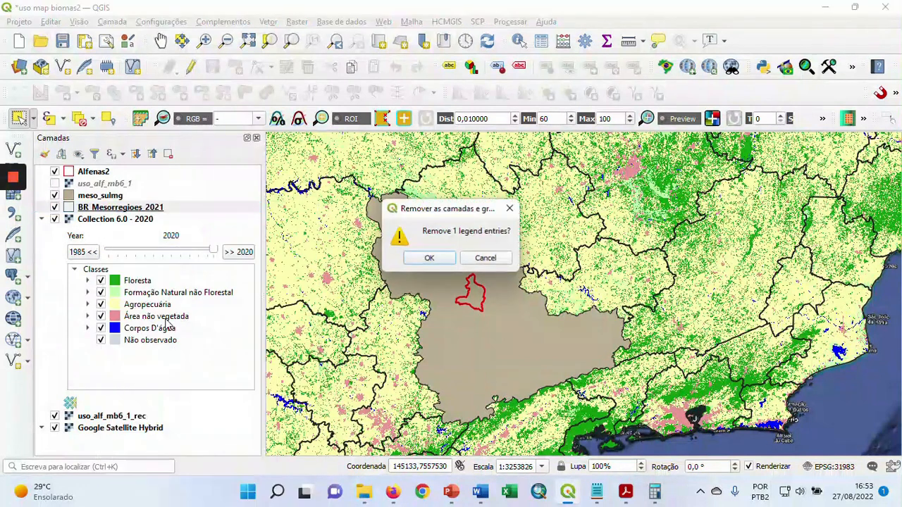
left_click(420, 263)
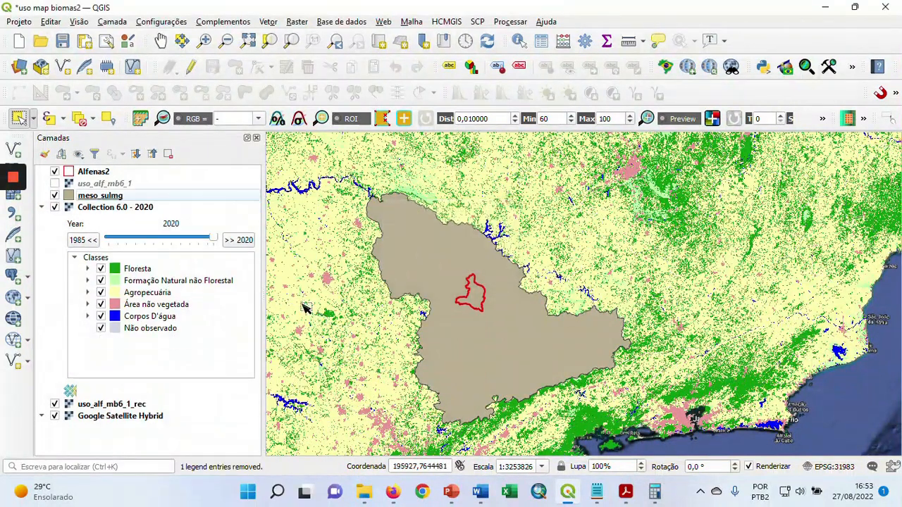
Give the meso_sulmg layer a transparent fill and a thicker stroke
left_click(106, 198)
double_click(106, 198)
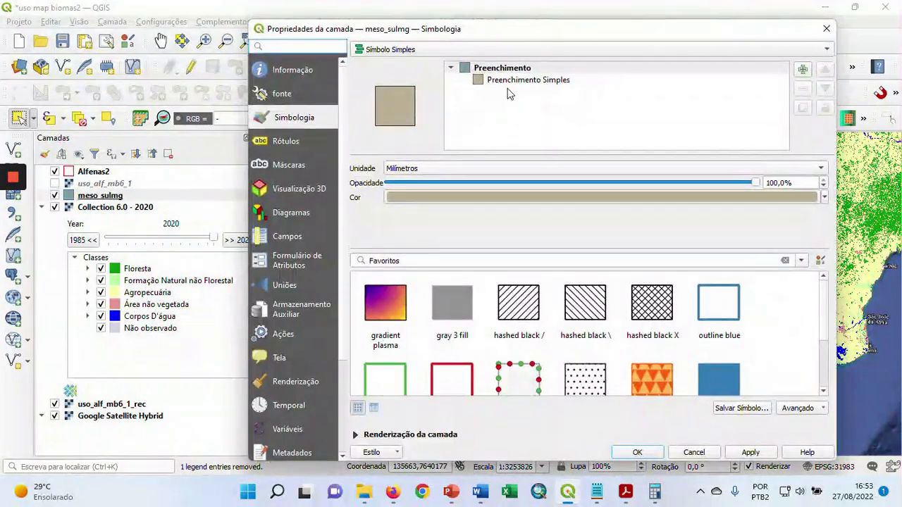
left_click(517, 81)
left_click(784, 193)
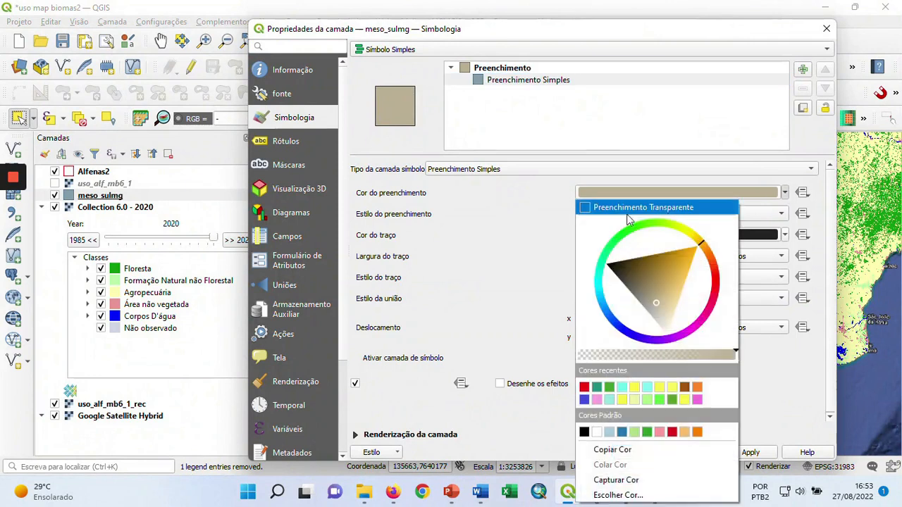
left_click(590, 211)
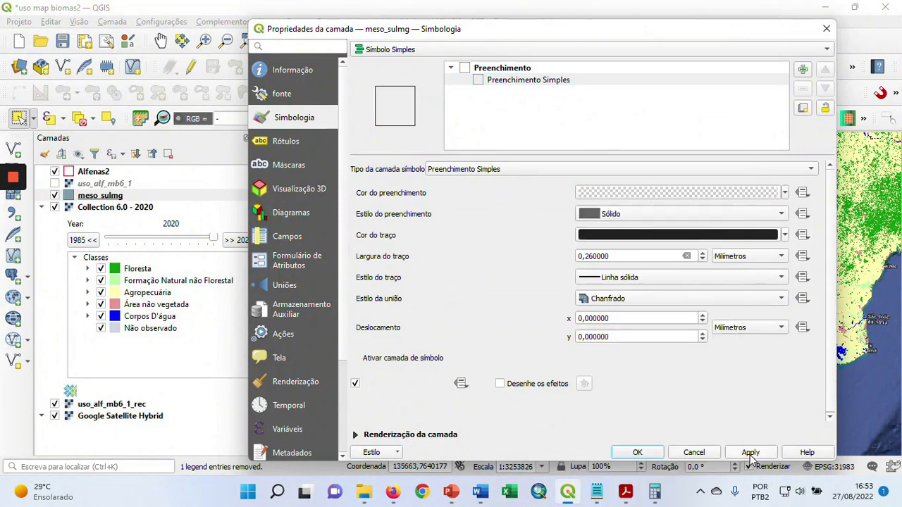
left_click(702, 252)
left_click(701, 252)
left_click(750, 452)
left_click(637, 452)
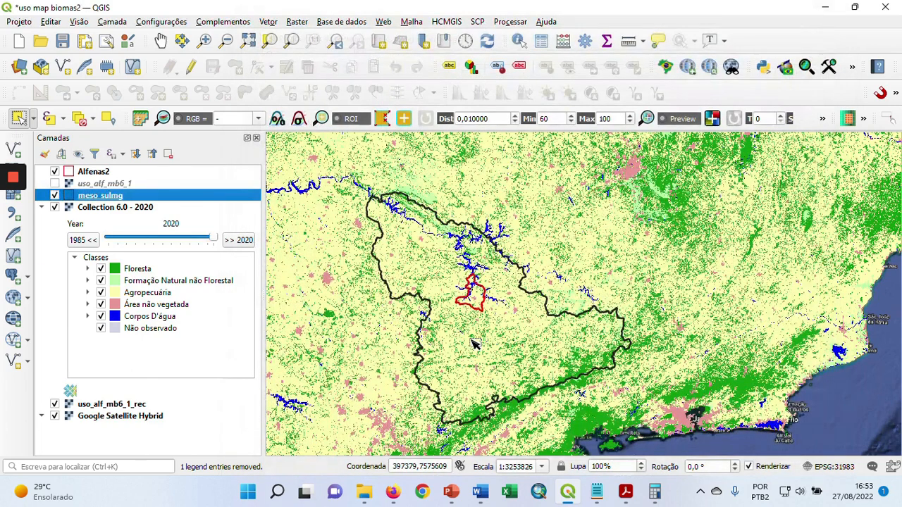
Examine the Collection 6.0 - 2020 land cover inside and around the meso_sulmg boundary
left_click(113, 207)
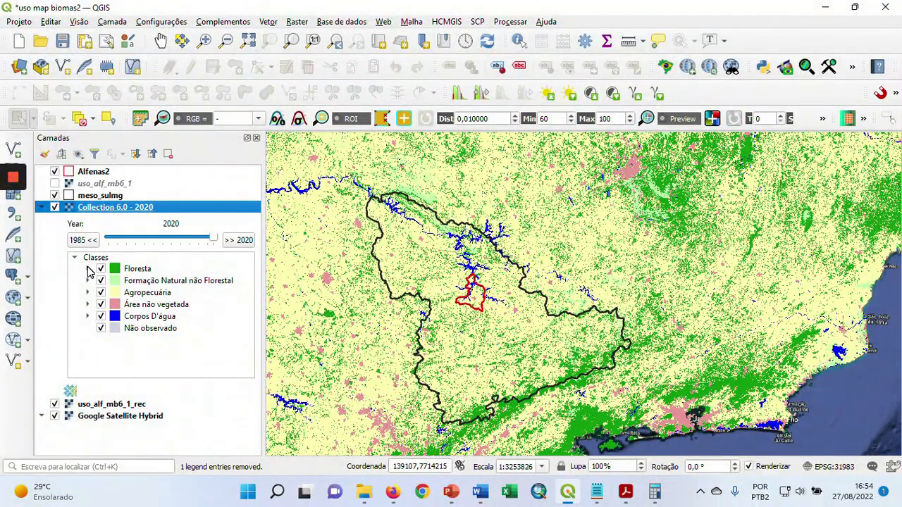
mouse_move(11, 176)
left_click(13, 230)
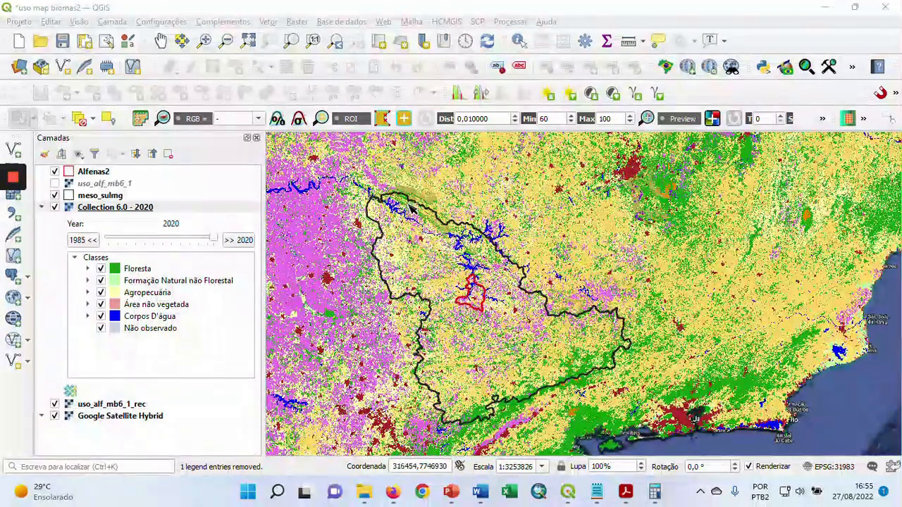
scroll(406, 203, "up", 1)
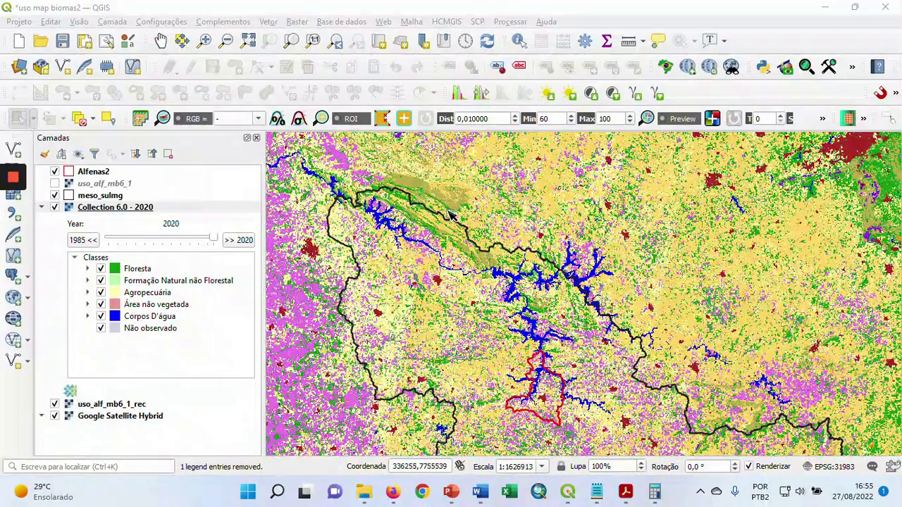
scroll(434, 252, "down", 1)
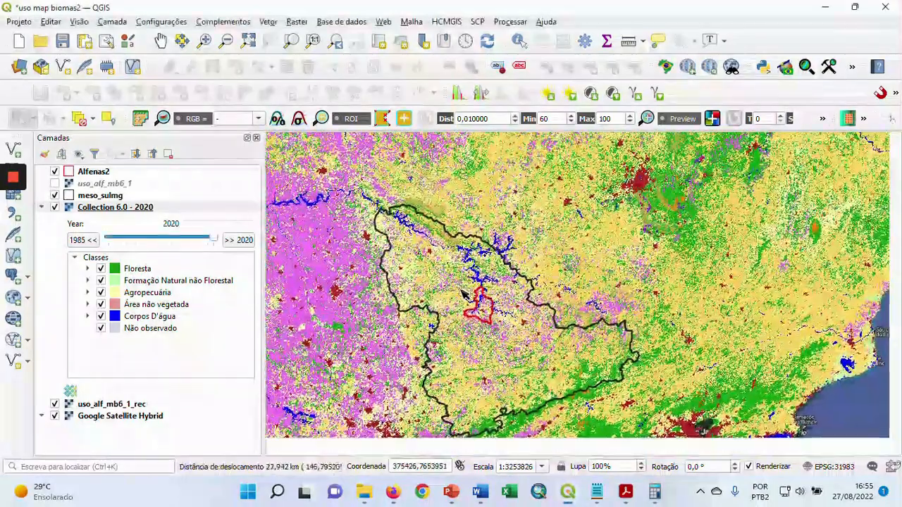
left_click_drag(463, 295, 468, 275)
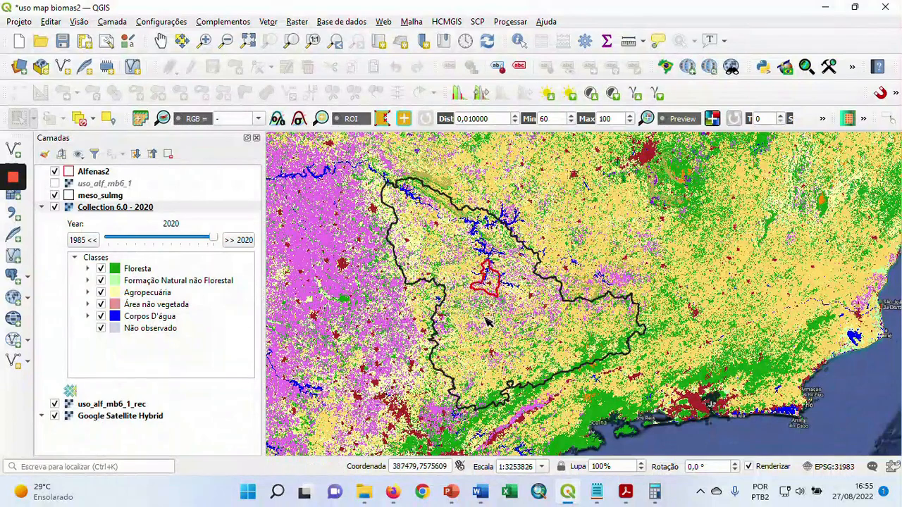
left_click_drag(451, 279, 449, 286)
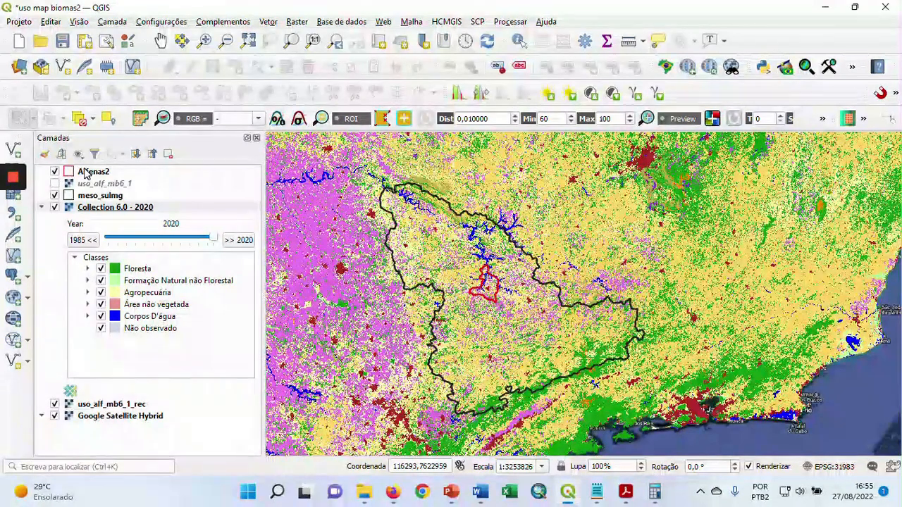
Hide Alfenas2 and start exporting Collection 6.0 - 2020 as a GeoTIFF without VRT, to sul_mg_mb6.tif in the uso_map_biomas_alfenas6 folder
left_click(54, 172)
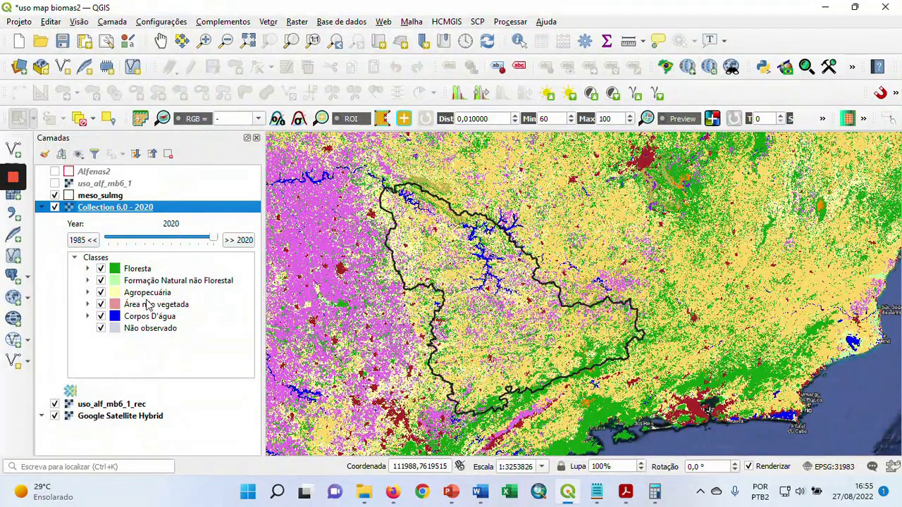
right_click(138, 212)
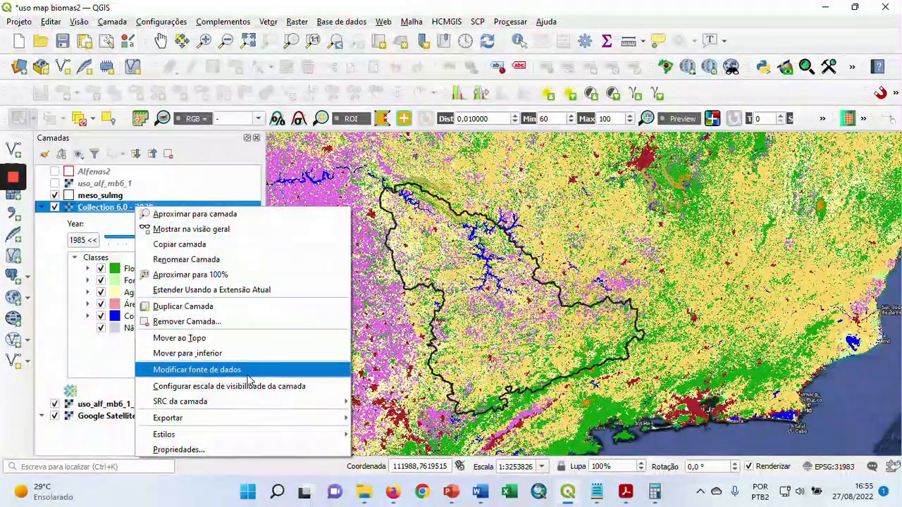
mouse_move(332, 418)
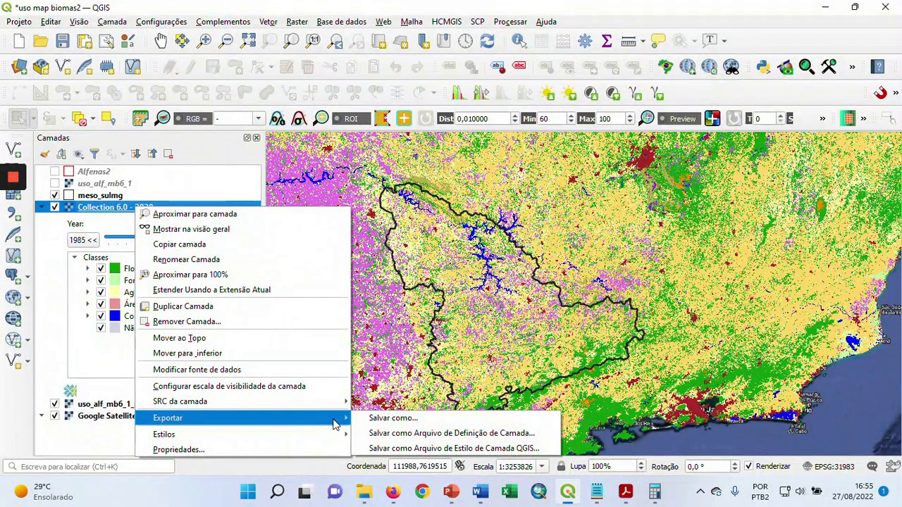
left_click(402, 419)
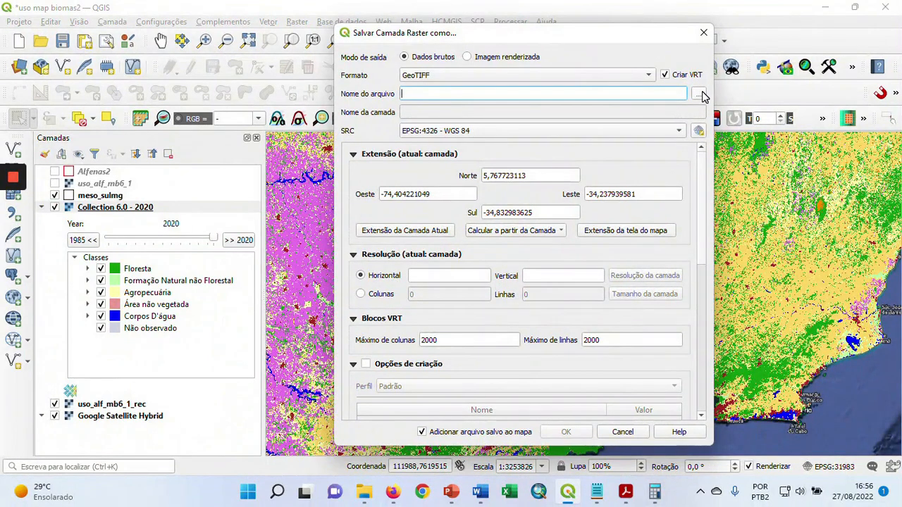
left_click(666, 76)
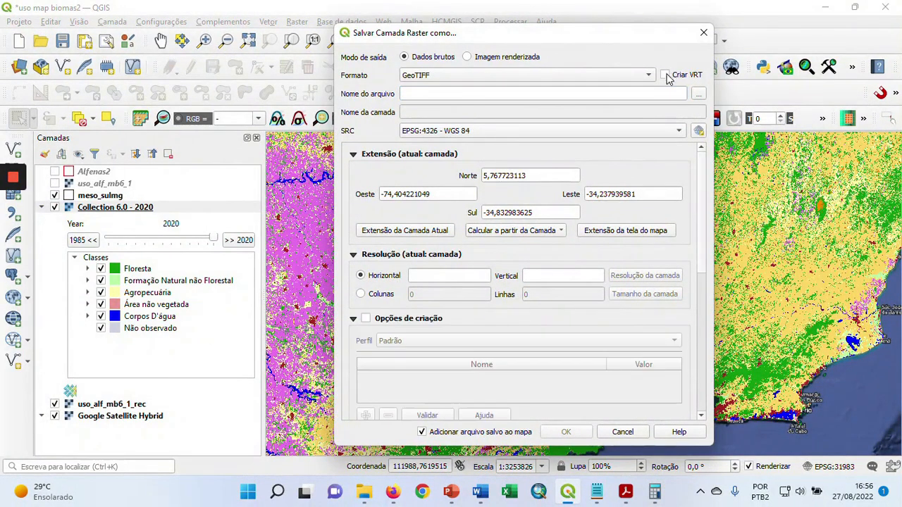
left_click(698, 94)
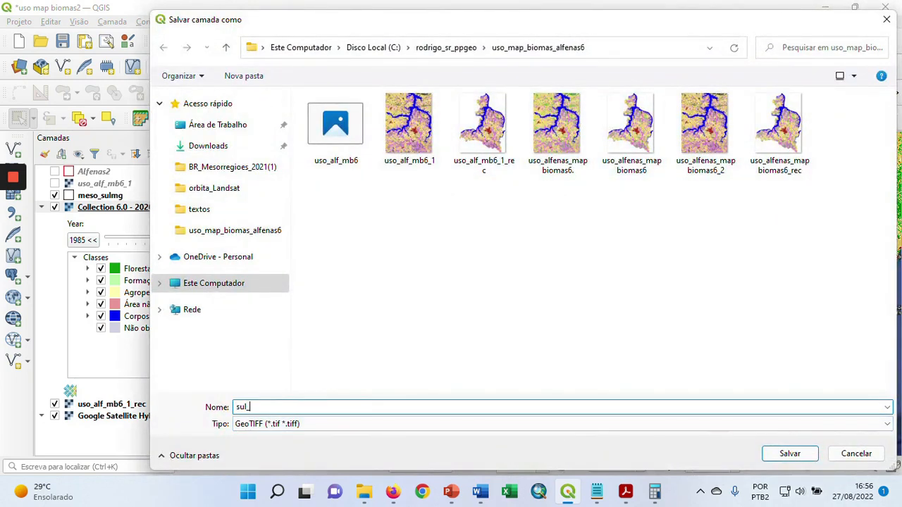
type("sul_mg")
type("_mb6")
left_click(790, 454)
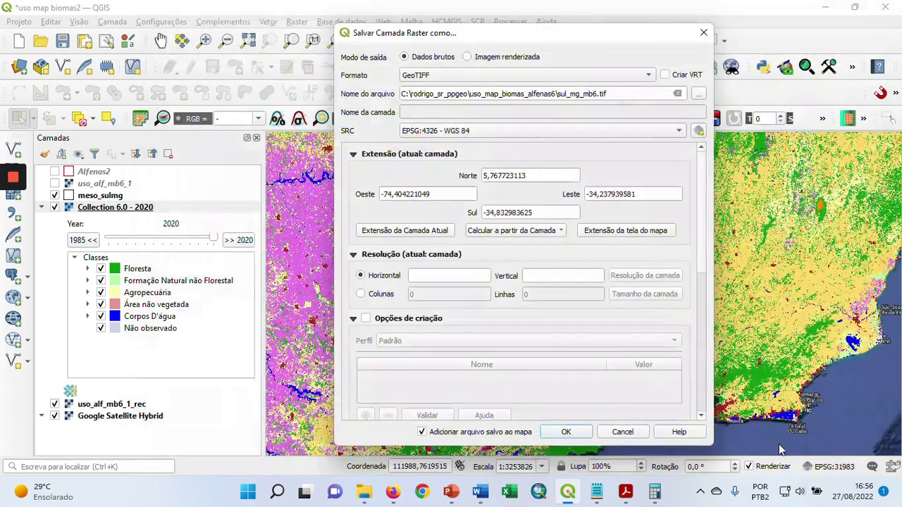
Set the raster export's coordinate system to the project's EPSG:31983 and calculate its extent from the meso_sulmg layer
left_click(542, 129)
left_click(551, 145)
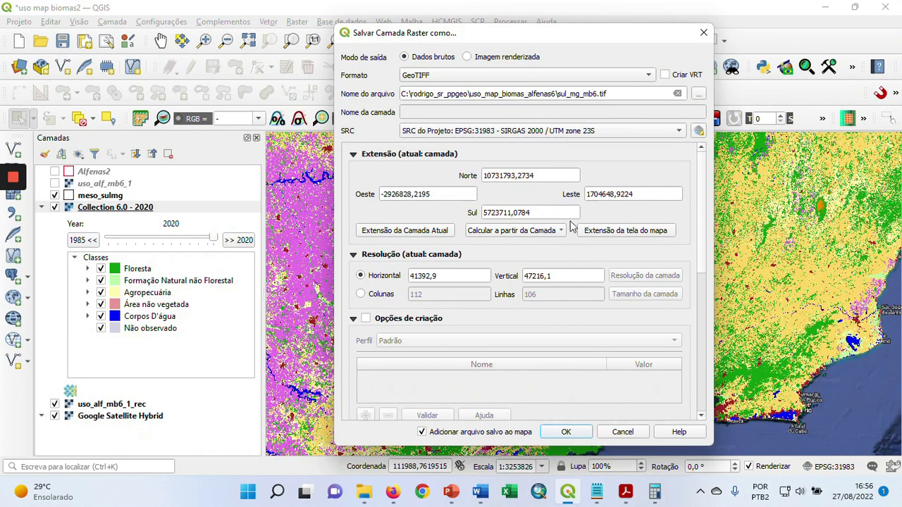
left_click(560, 234)
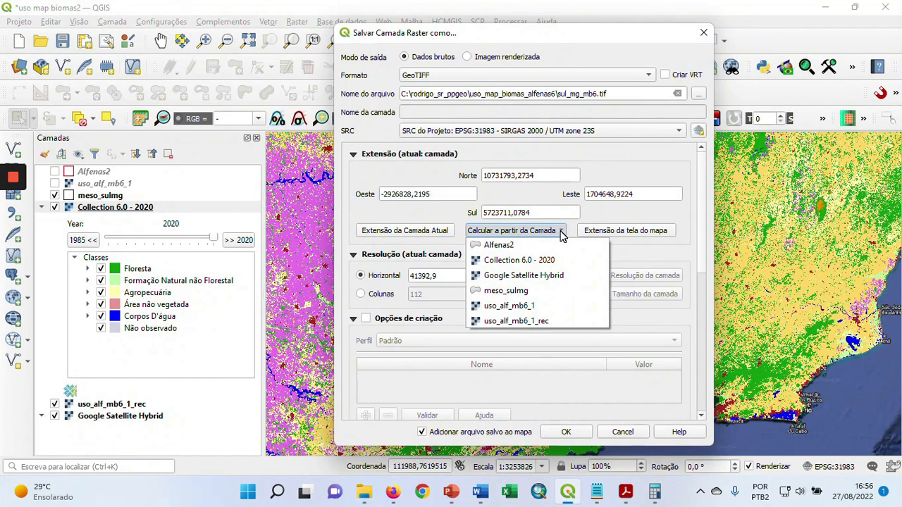
left_click(539, 291)
Set the horizontal and vertical resolution to 30 and export the raster
left_click(458, 276)
key("BackSpace")
key("BackSpace")
key("BackSpace")
key("BackSpace")
key("BackSpace")
key("BackSpace")
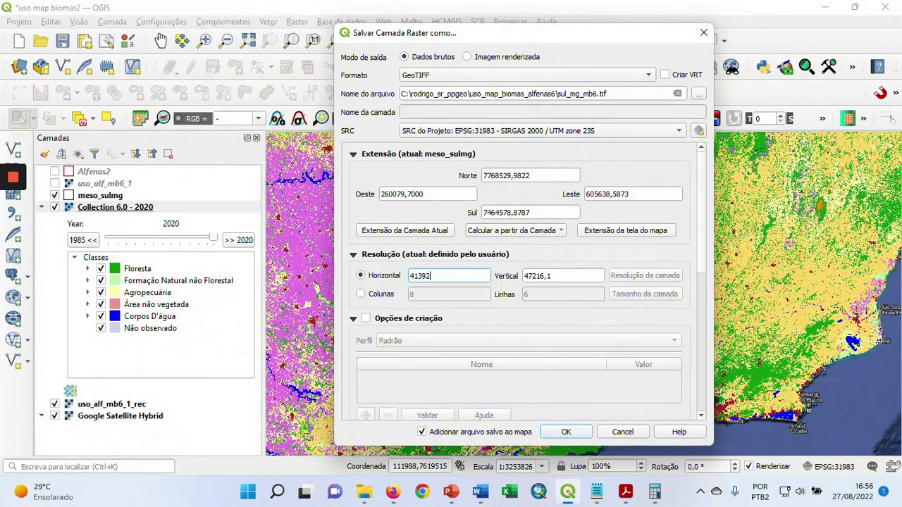
key("BackSpace")
type("30")
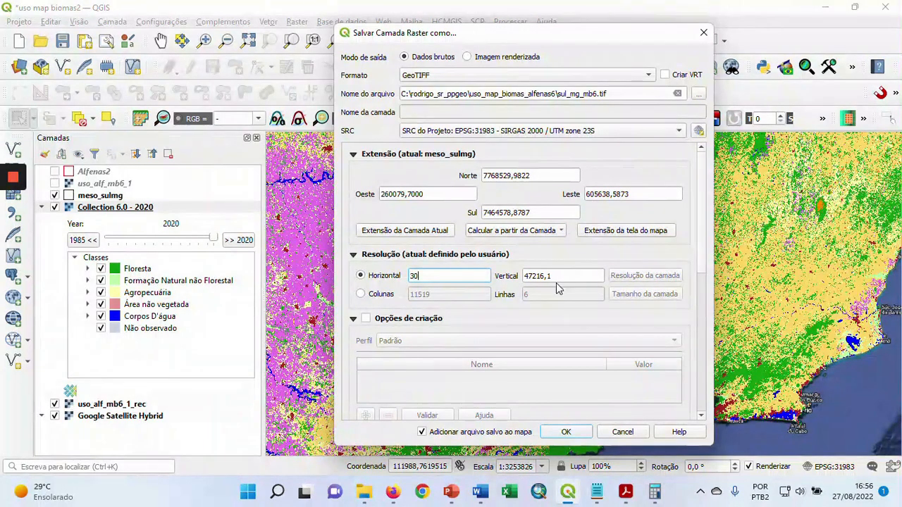
left_click(558, 277)
key("BackSpace")
key("BackSpace")
key("BackSpace")
key("BackSpace")
type("30")
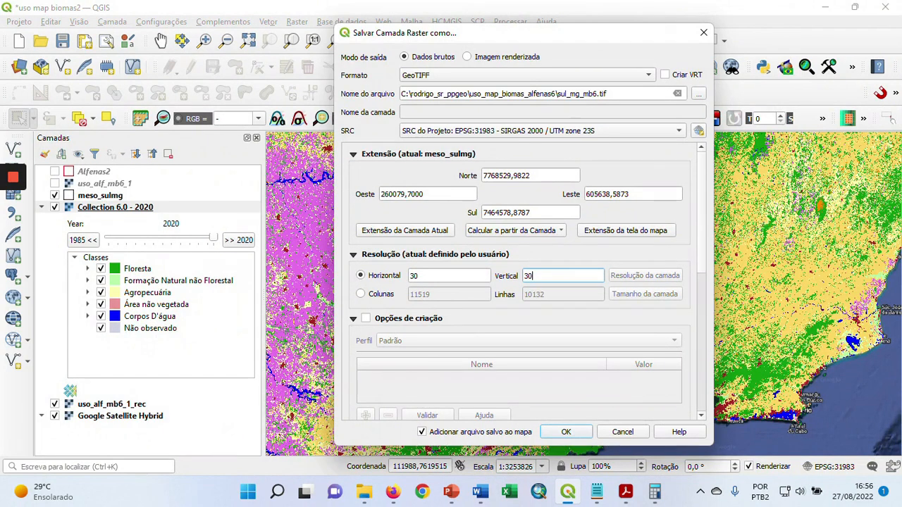
left_click(702, 225)
left_click_drag(702, 229, 700, 392)
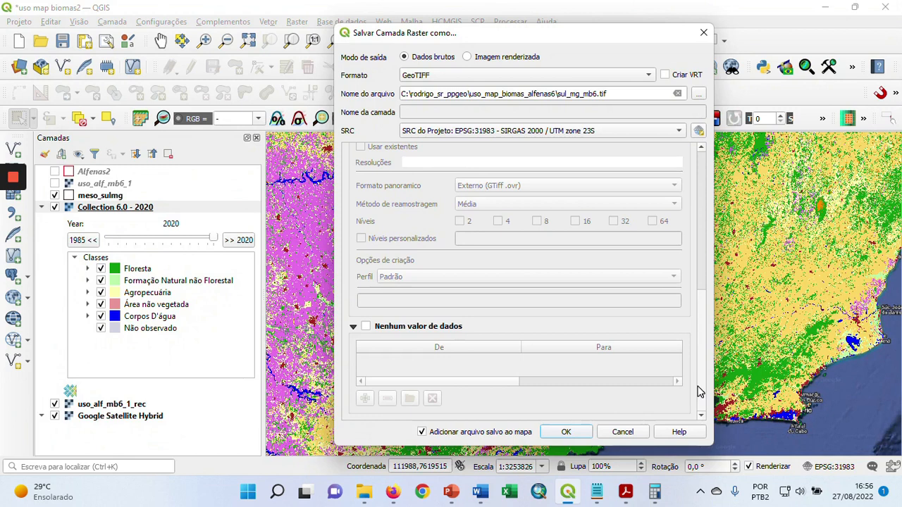
left_click(568, 433)
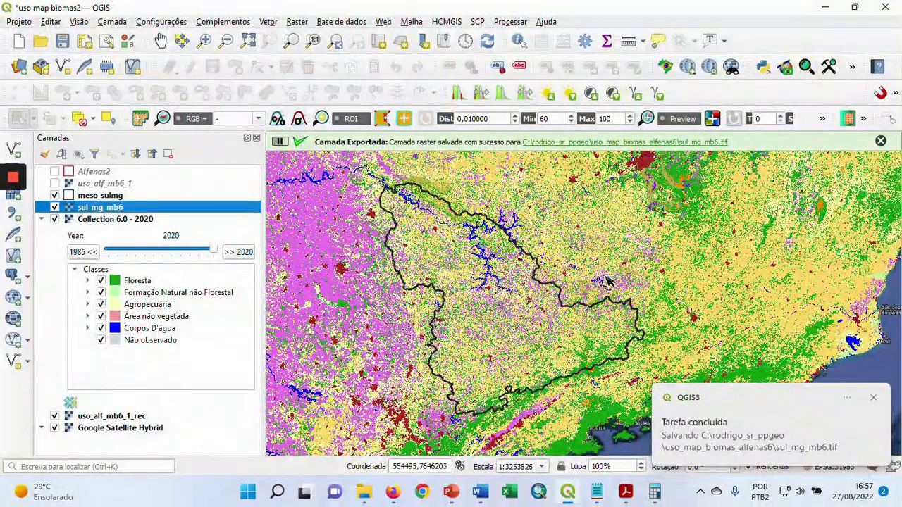
left_click(874, 398)
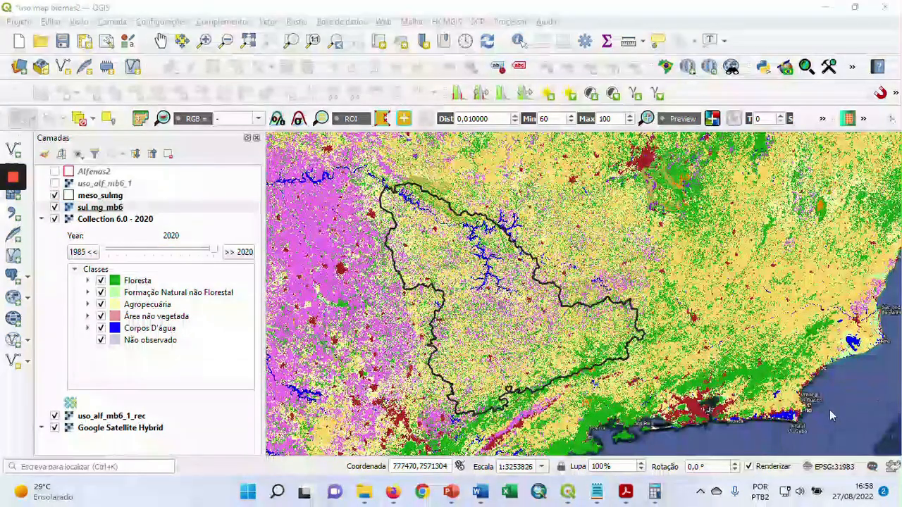
Remove the Collection 6.0 - 2020 layer from the project
right_click(97, 222)
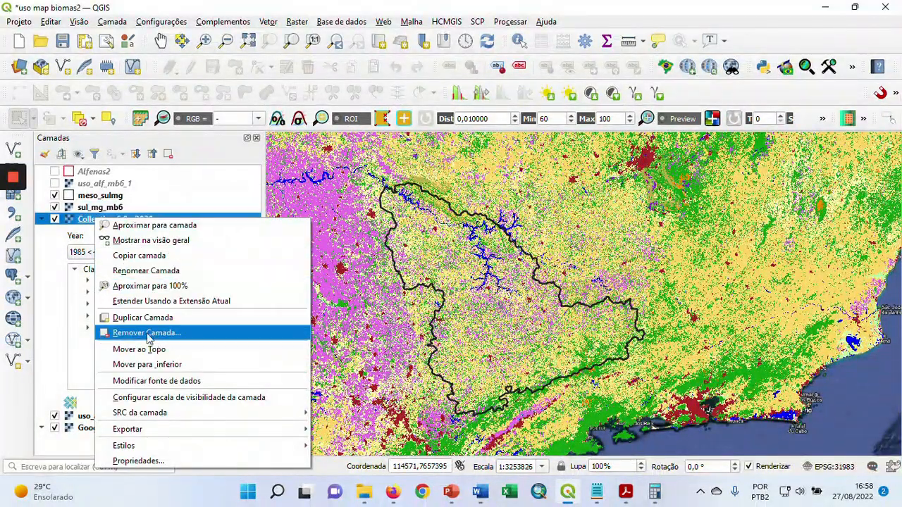
left_click(152, 334)
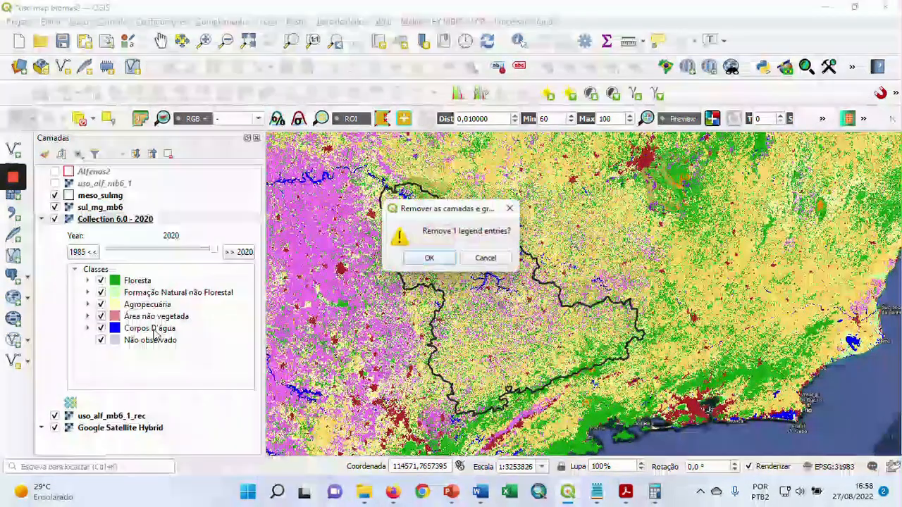
left_click(431, 259)
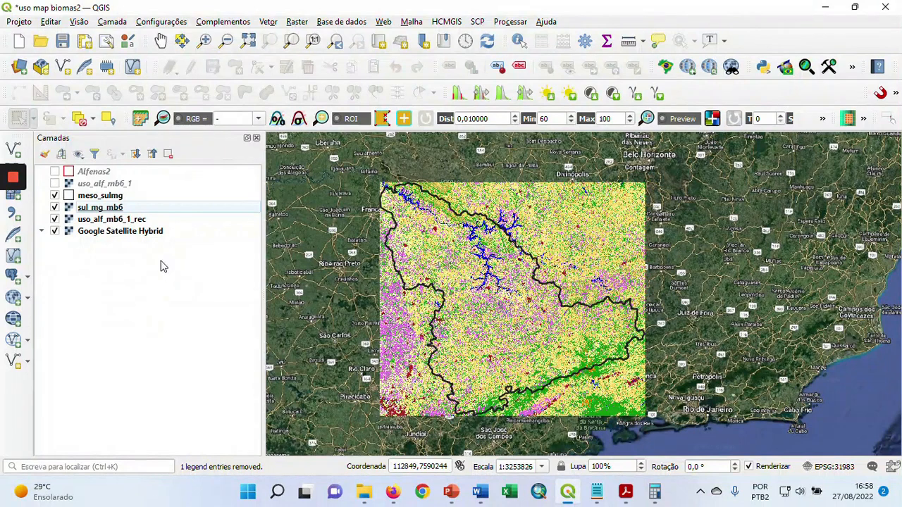
Start clipping the sul_mg_mb6 raster by mask layer, using meso_sulmg as the mask
left_click(297, 21)
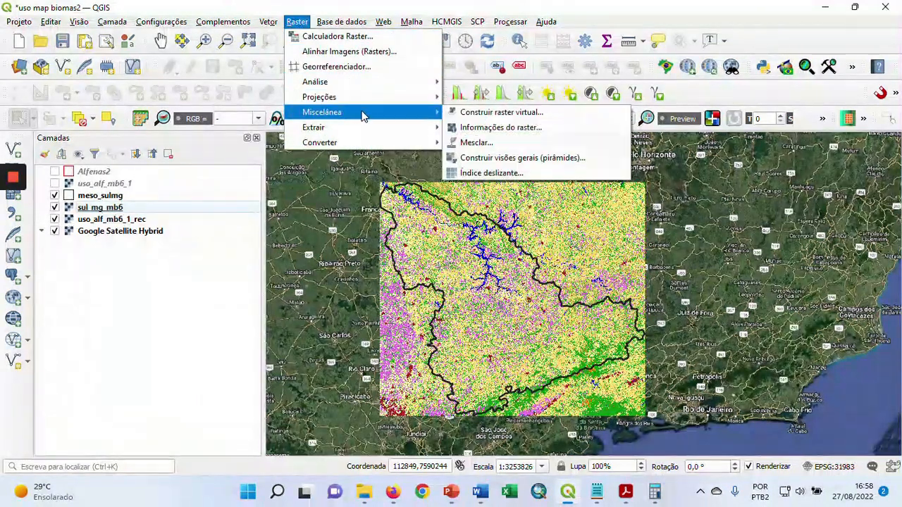
mouse_move(419, 127)
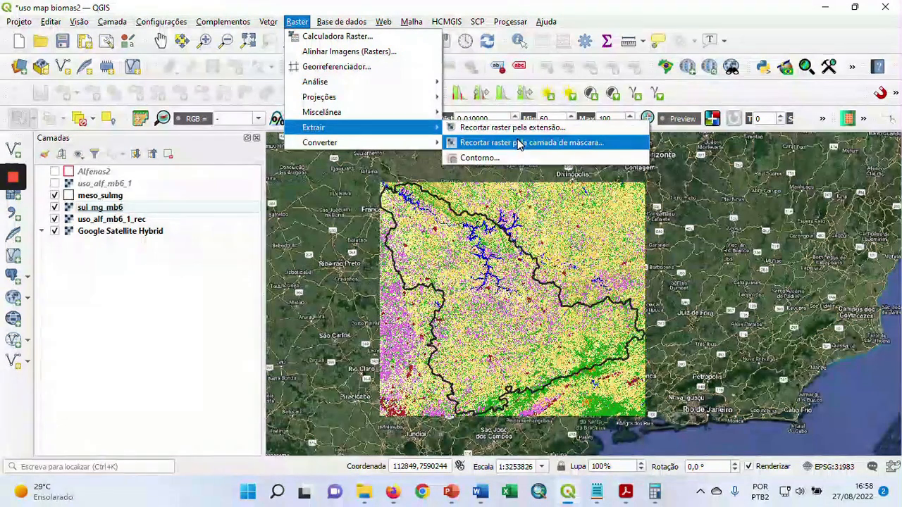
left_click(517, 143)
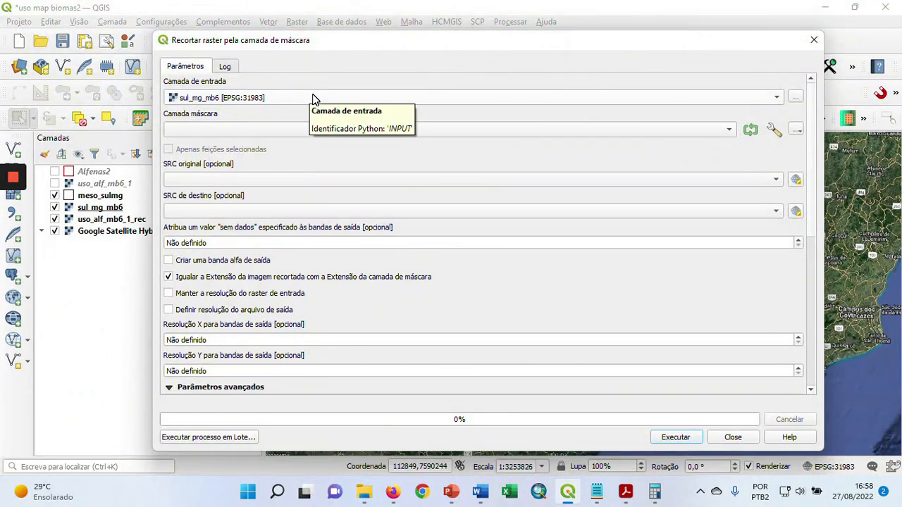
left_click(317, 130)
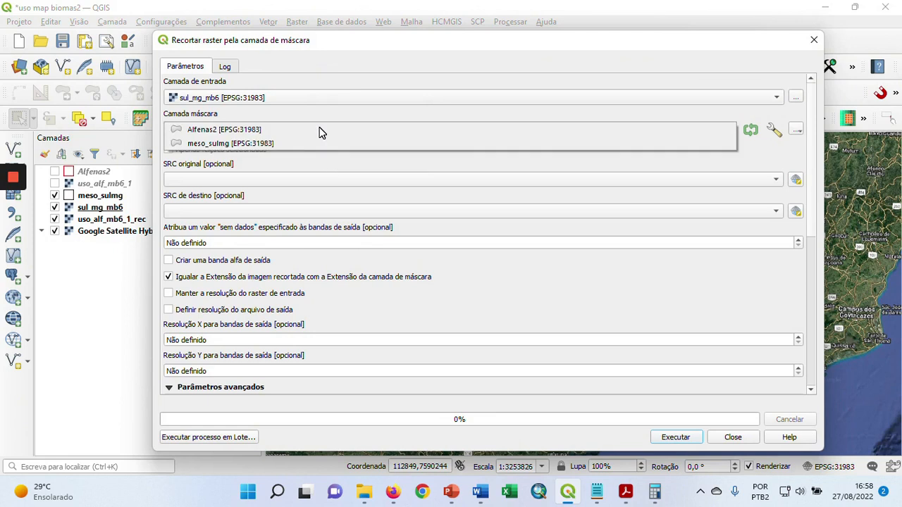
left_click(287, 149)
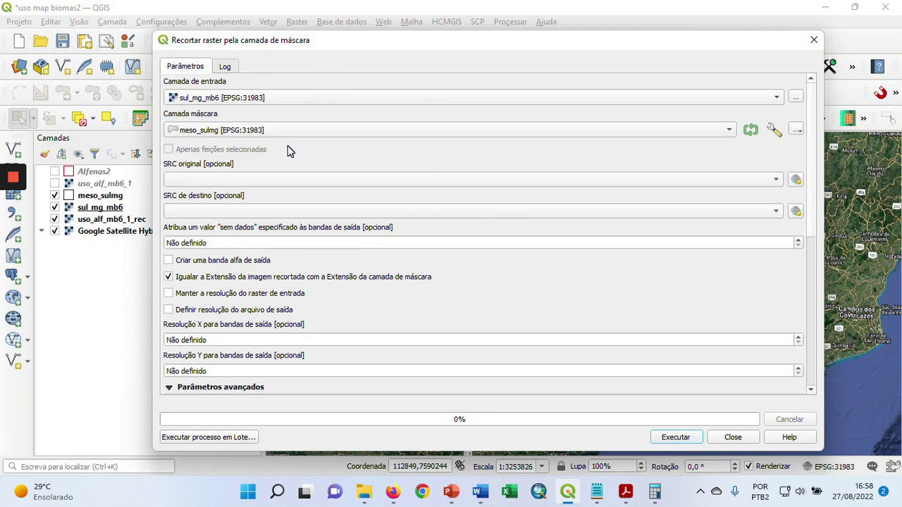
Set both the source and target coordinate systems of the clip to the project's EPSG:31983 - SIRGAS 2000 / UTM zone 23S
left_click(428, 177)
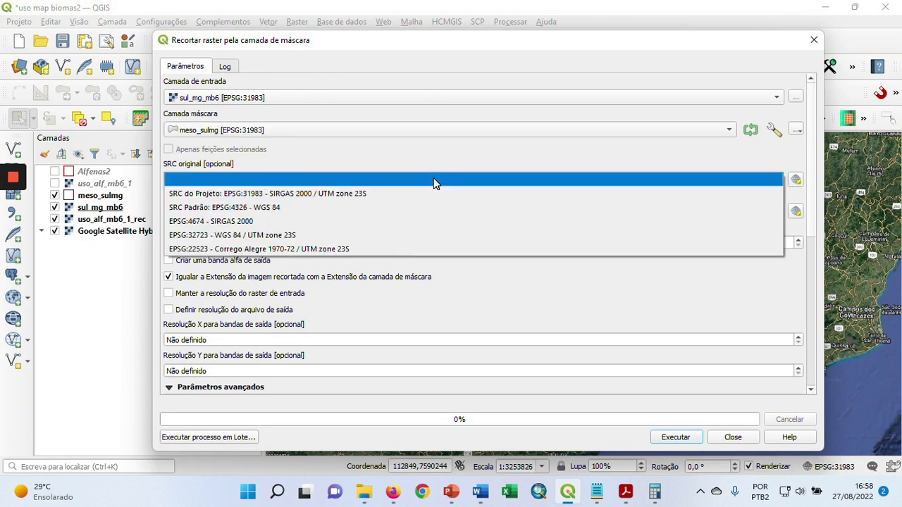
left_click(368, 193)
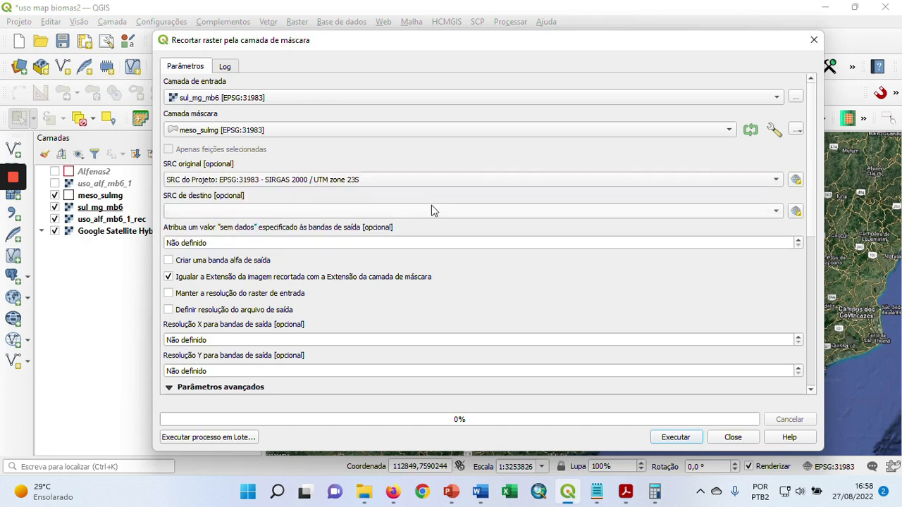
left_click(429, 209)
left_click(366, 224)
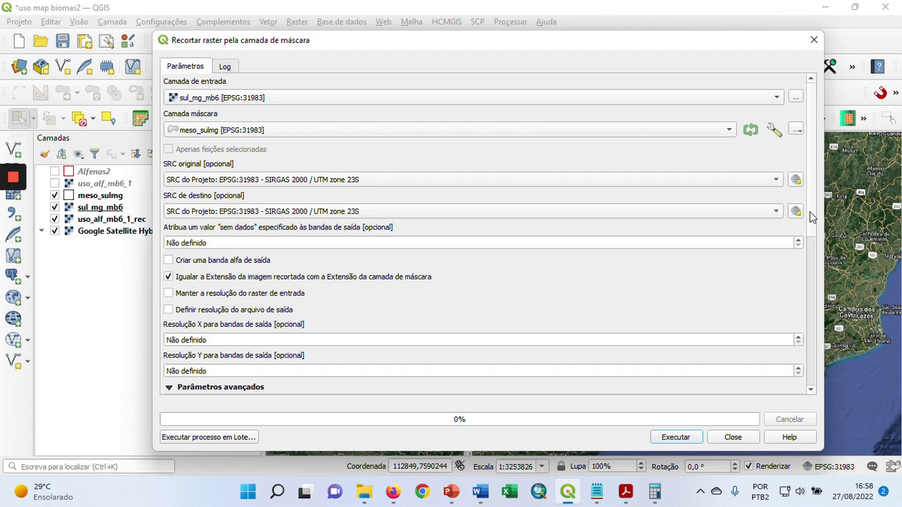
Set the clip output to sul_mg_mb6_rec.tif in the uso_map_biomas_alfenas6 folder, run the clip and close the tool
scroll(810, 231, "down", 5)
scroll(807, 289, "down", 6)
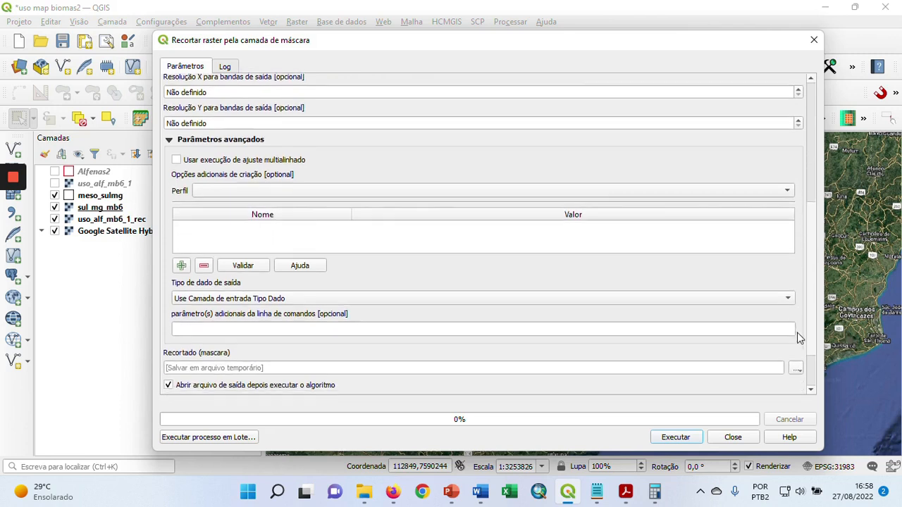
left_click(797, 307)
left_click(778, 336)
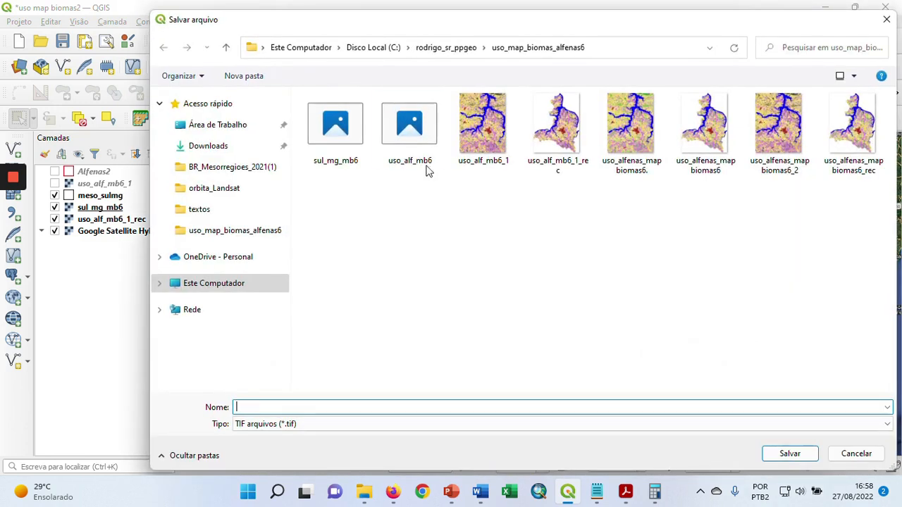
left_click(339, 134)
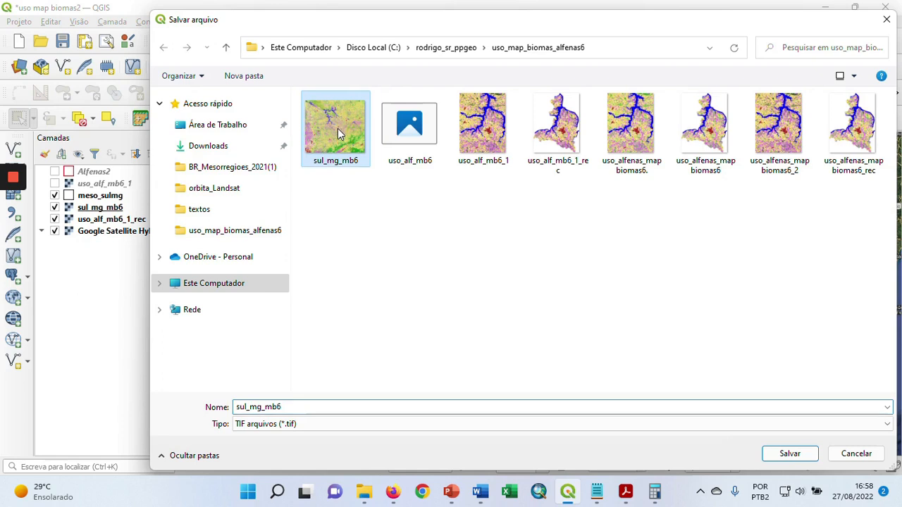
left_click(289, 407)
left_click(237, 407)
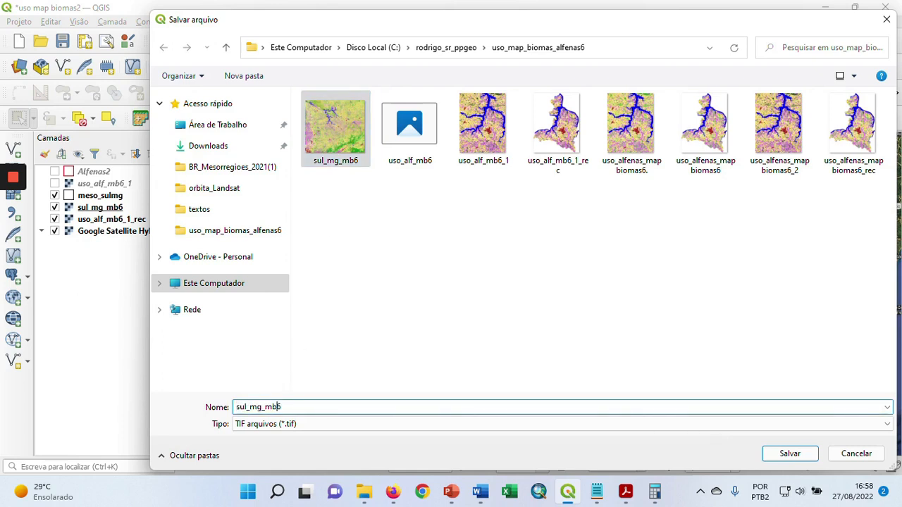
type("_rec")
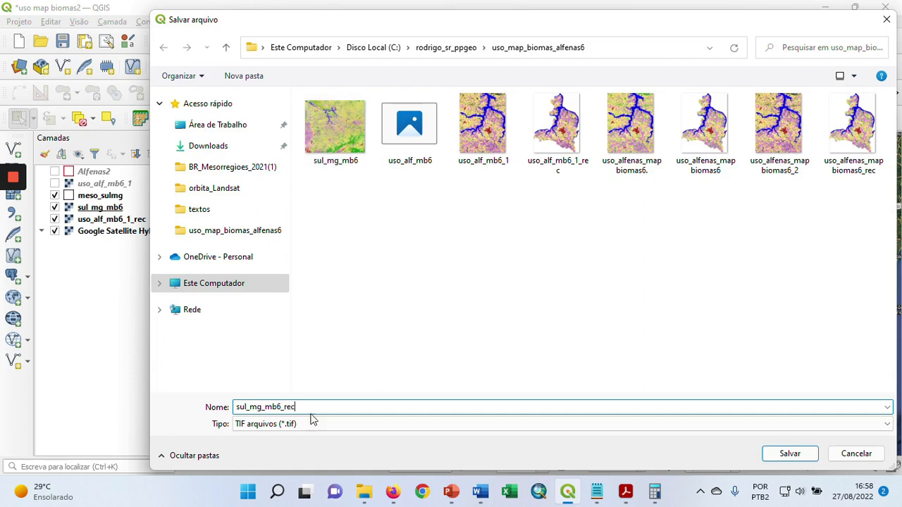
left_click(787, 454)
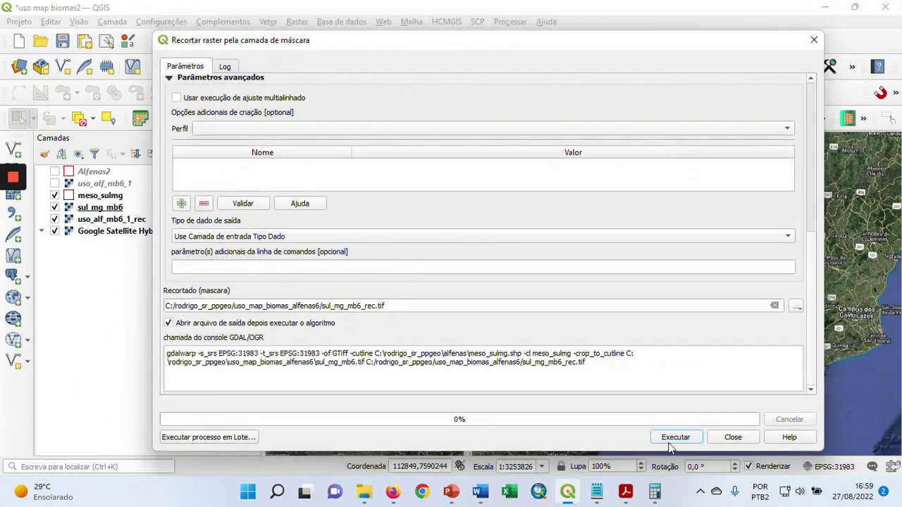
left_click(675, 438)
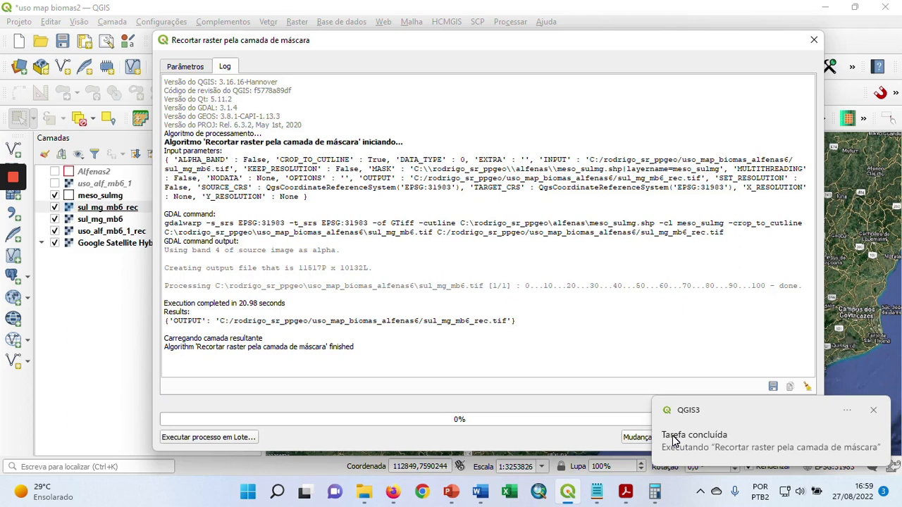
left_click(873, 410)
left_click(734, 437)
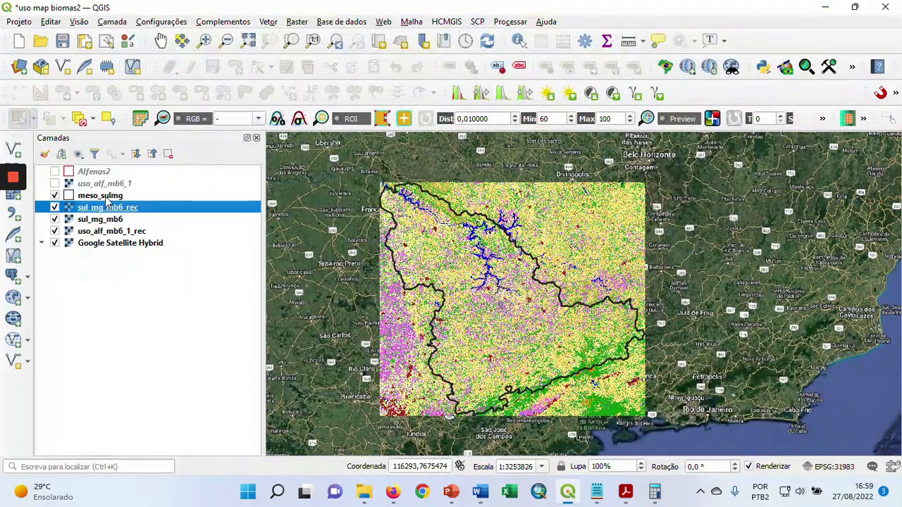
Remove the unclipped sul_mg_mb6 raster from the project
left_click(113, 219)
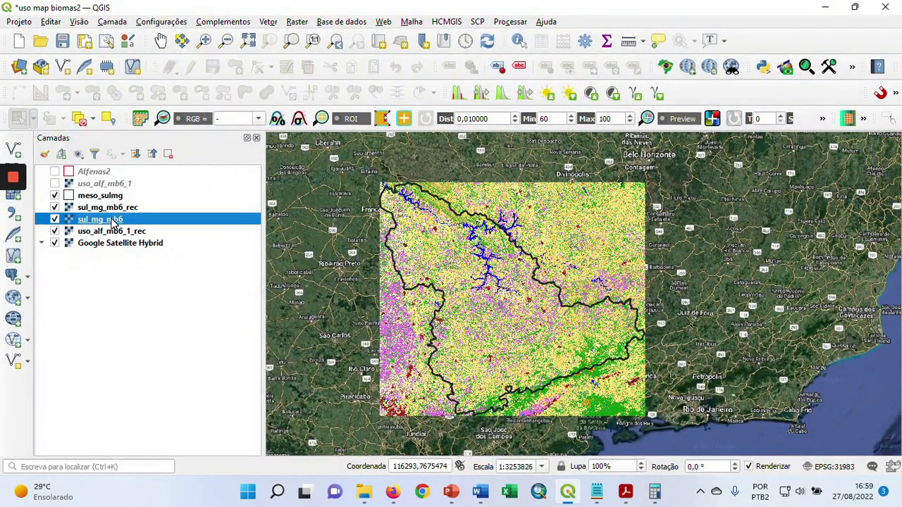
right_click(113, 220)
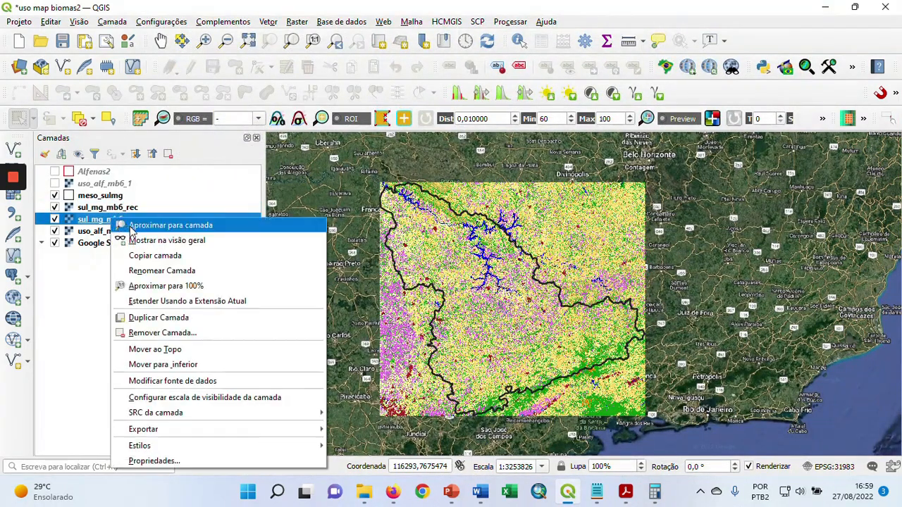
left_click(170, 333)
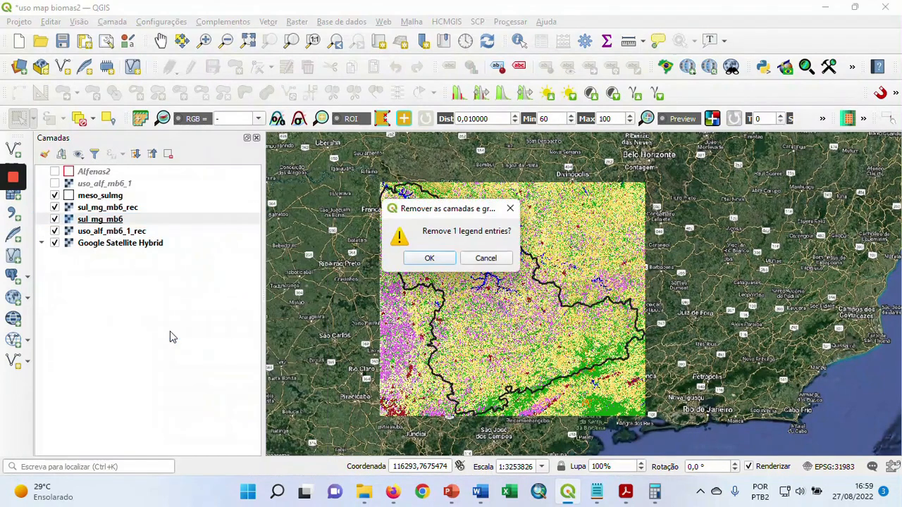
left_click(426, 259)
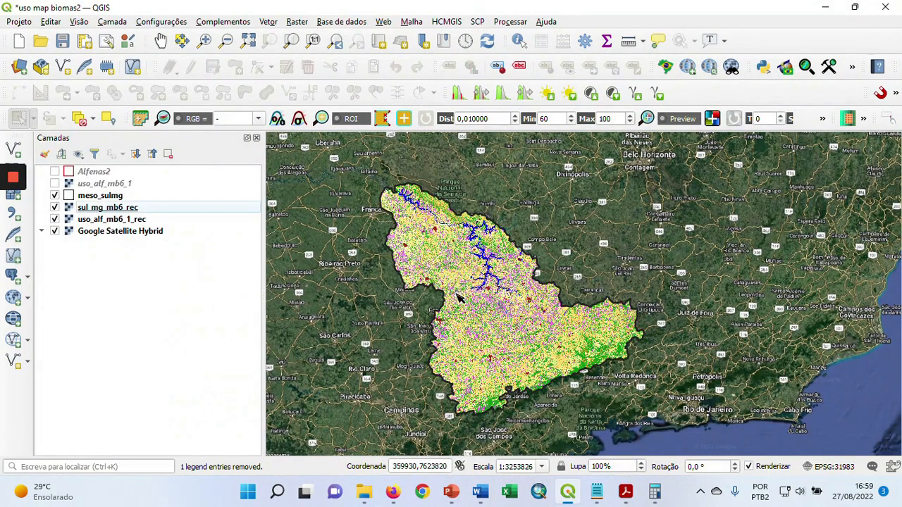
Examine the clipped sul_mg_mb6_rec land cover across the mesoregion, including its boundary edges, water bodies and urban areas
scroll(465, 292, "up", 1)
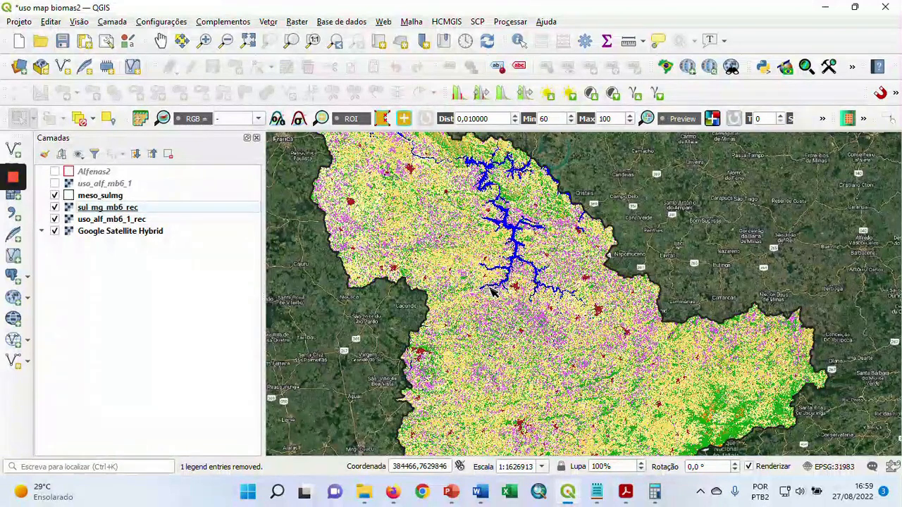
scroll(491, 294, "down", 1)
left_click(472, 294)
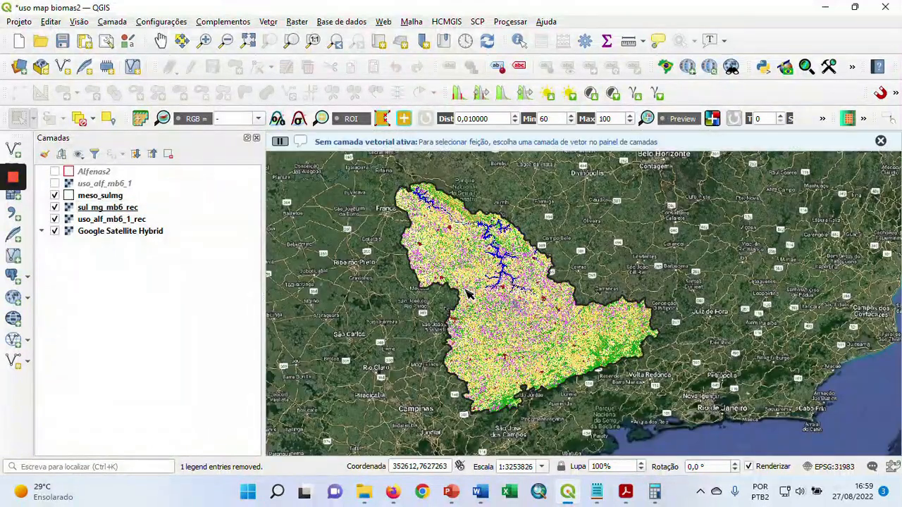
left_click_drag(545, 293, 513, 272)
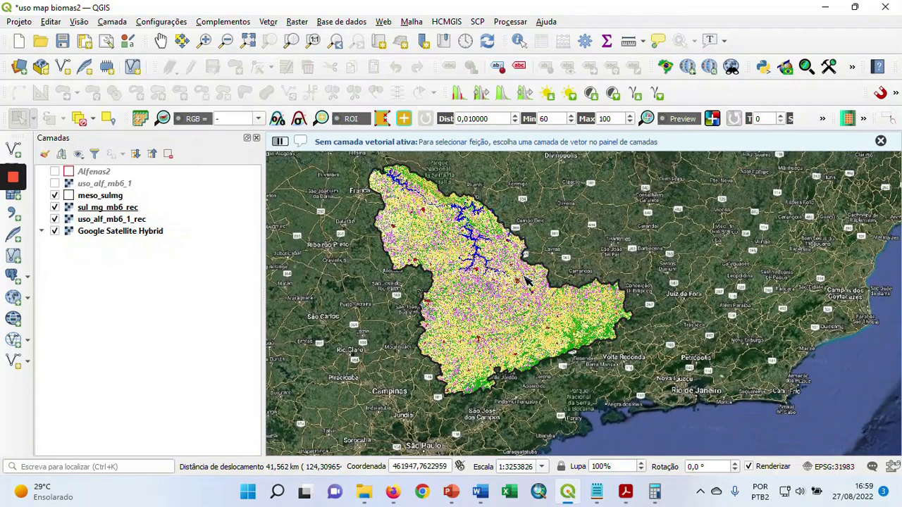
left_click_drag(500, 291, 524, 315)
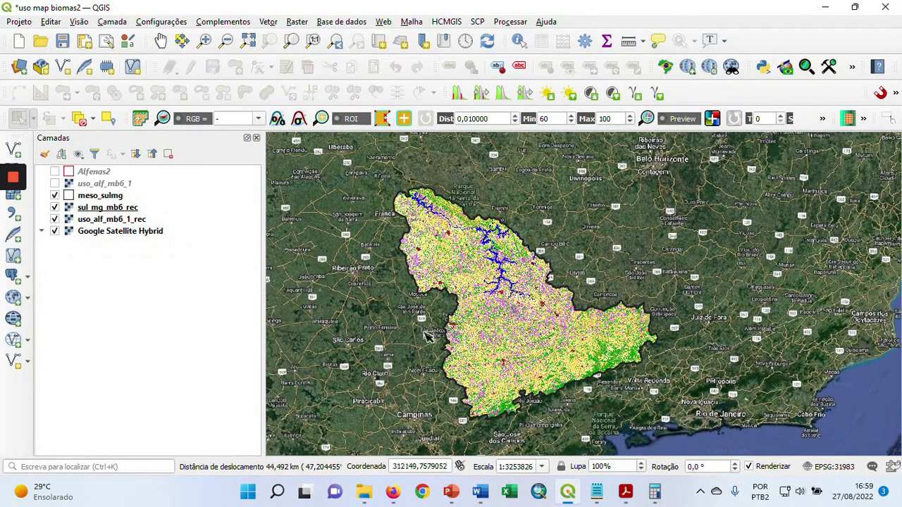
scroll(459, 308, "up", 1)
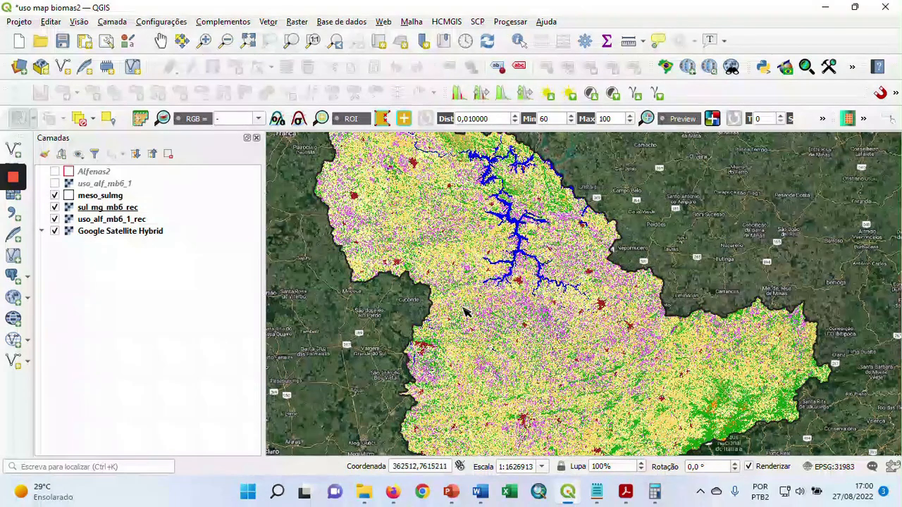
scroll(431, 356, "up", 1)
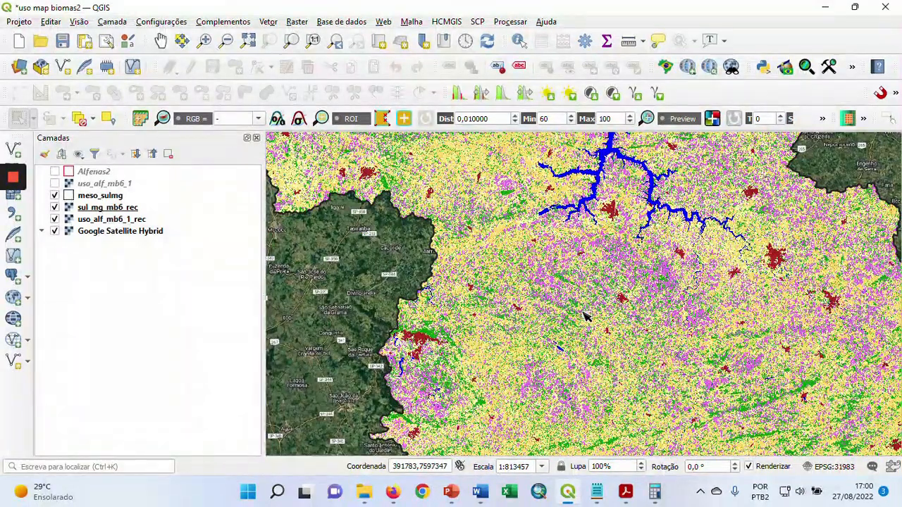
left_click_drag(583, 317, 590, 360)
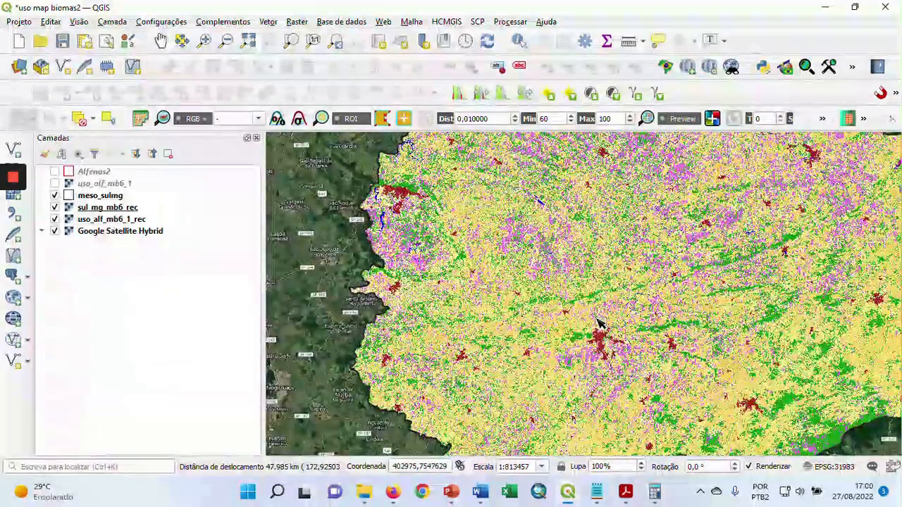
scroll(598, 322, "down", 1)
left_click_drag(564, 356, 540, 394)
left_click_drag(494, 265, 522, 313)
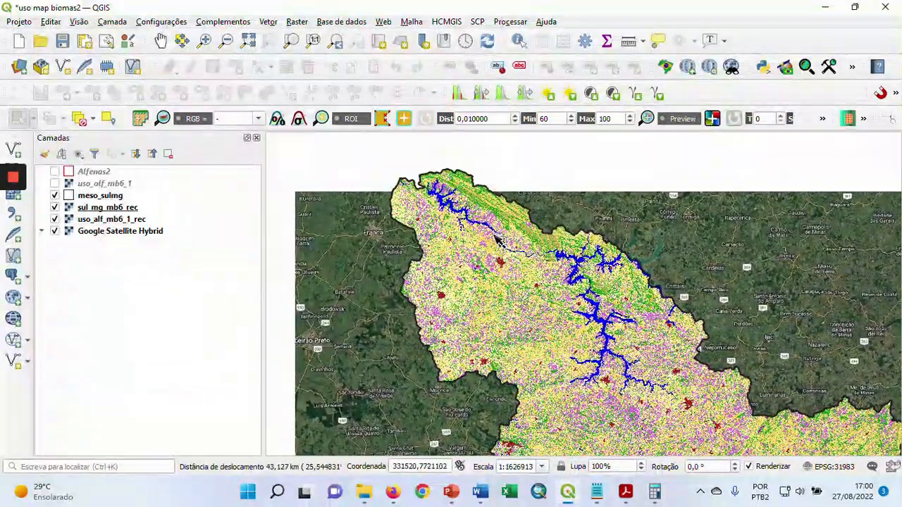
left_click_drag(630, 376, 594, 315)
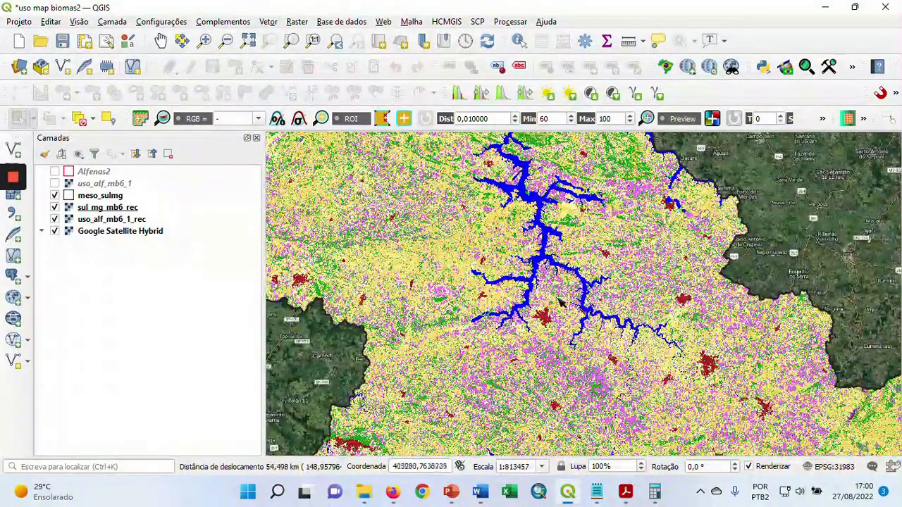
scroll(564, 303, "down", 1)
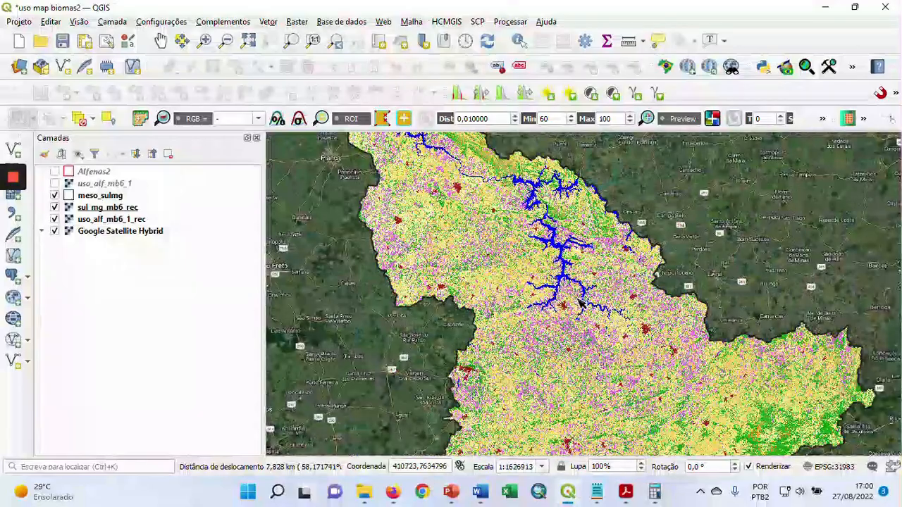
left_click_drag(579, 302, 519, 301)
scroll(528, 292, "down", 1)
scroll(504, 280, "up", 1)
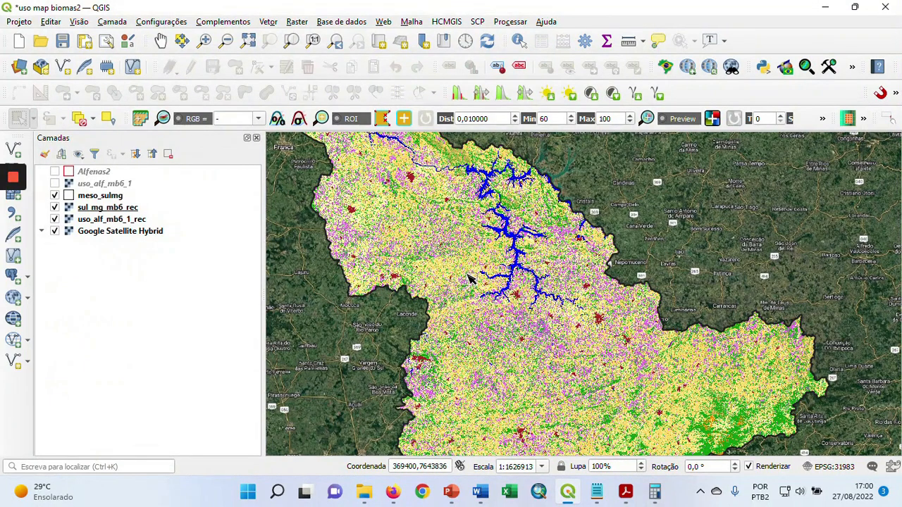
scroll(470, 279, "down", 1)
left_click_drag(470, 279, 513, 262)
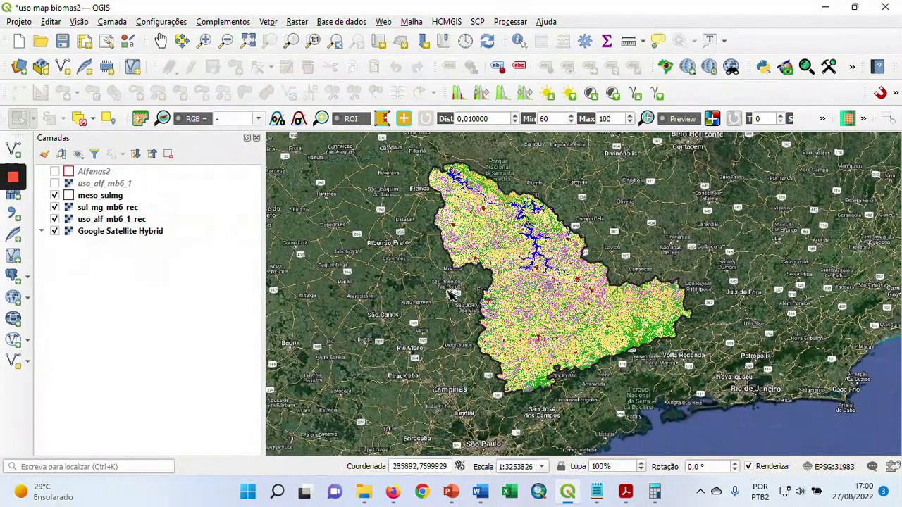
scroll(479, 283, "up", 1)
left_click_drag(523, 250, 466, 293)
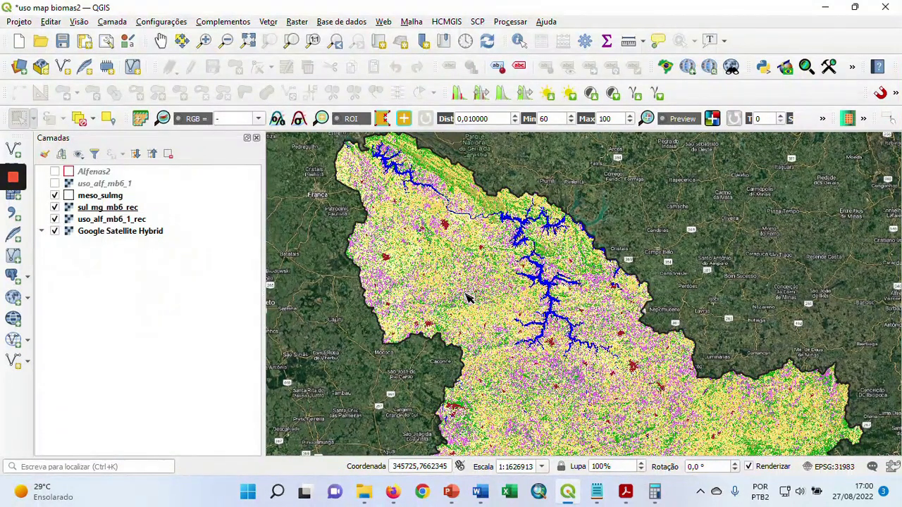
left_click_drag(623, 384, 631, 320)
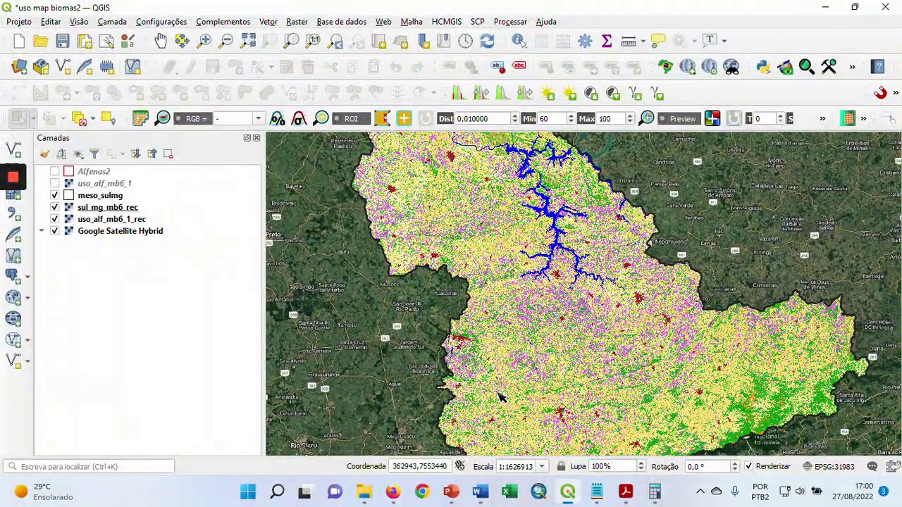
left_click_drag(488, 265, 483, 328)
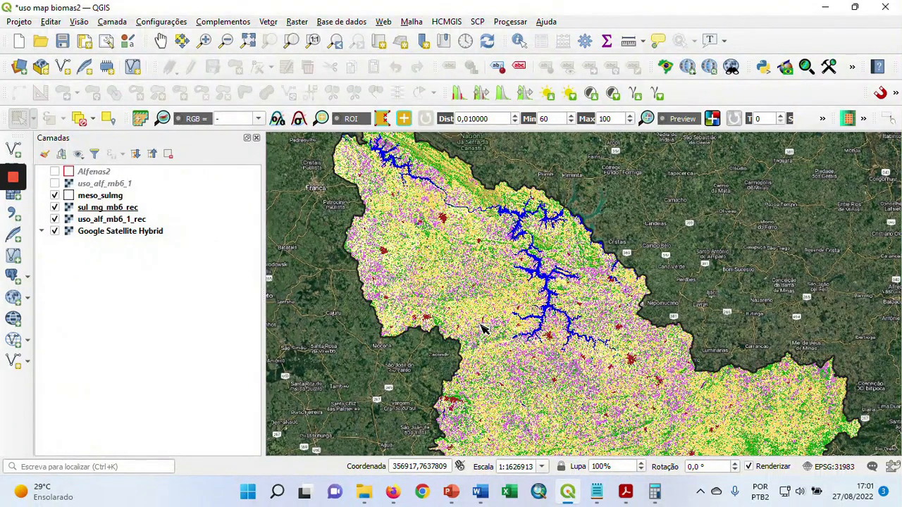
Narrow the layer list to widen the map area, and frame the whole clipped mesoregion
left_click_drag(262, 240, 226, 239)
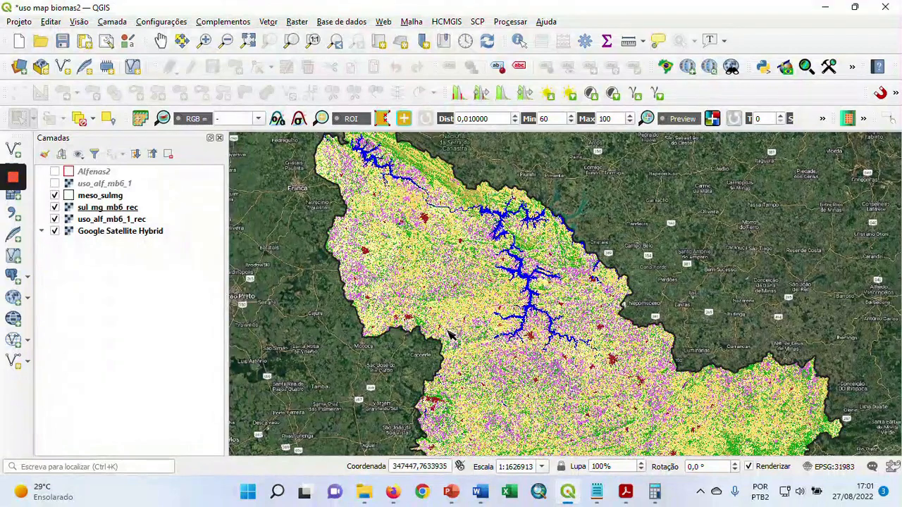
scroll(510, 285, "down", 1)
left_click_drag(511, 286, 471, 247)
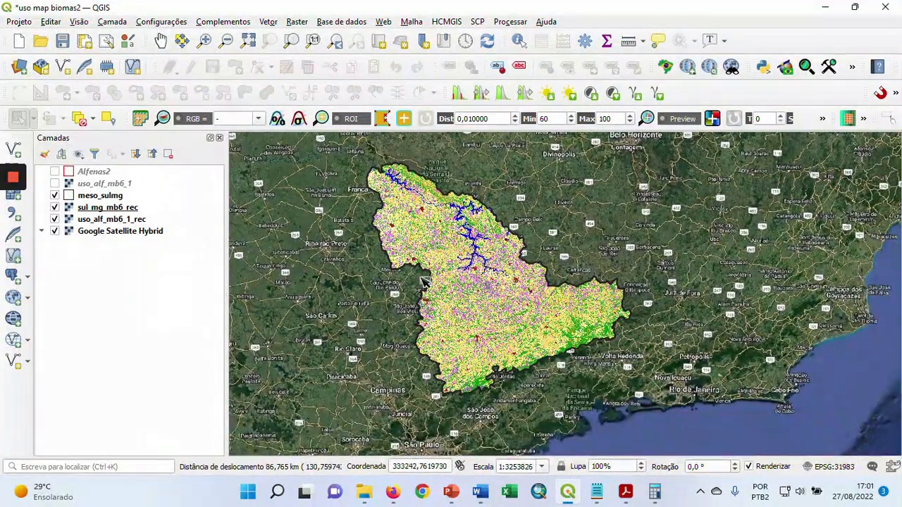